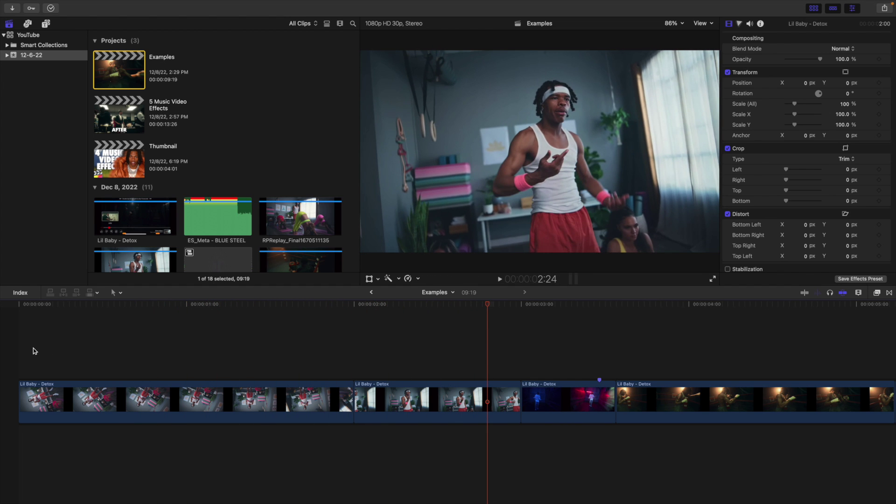
Step: Play the Examples timeline from its beginning through the second clip
key(Home)
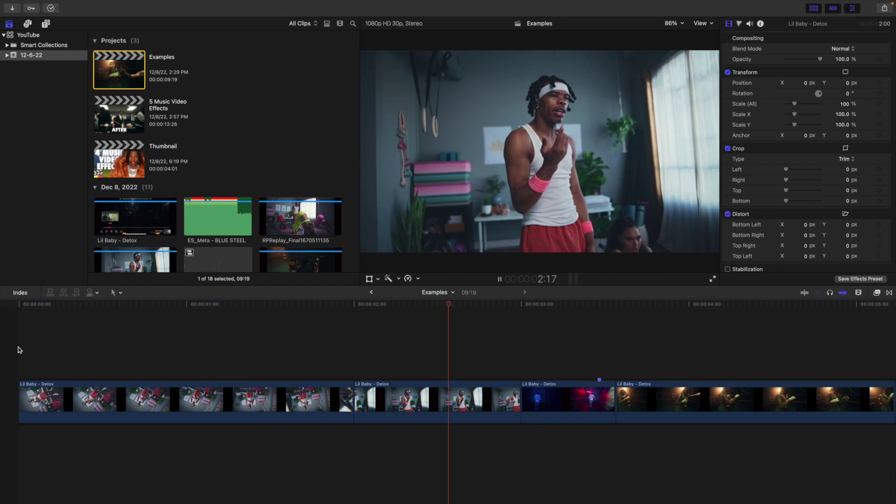
key(space)
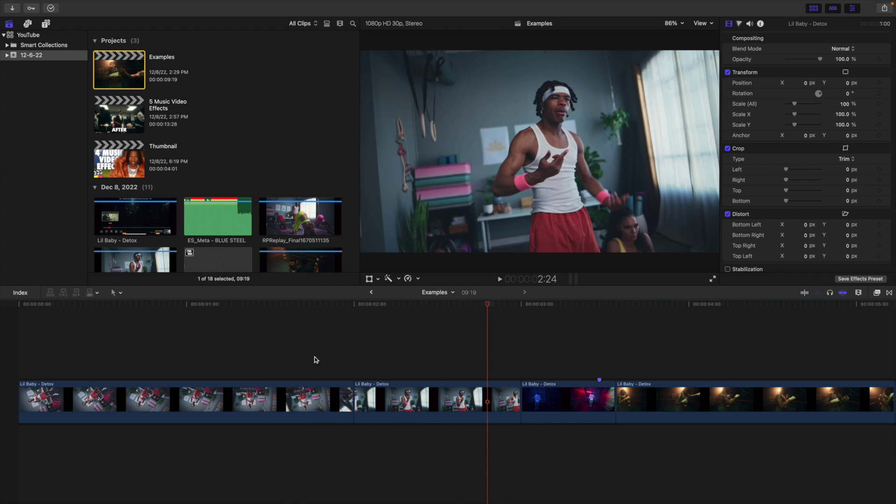
Step: Add a freeze frame at the start of the second clip, at 2:00, and trim it to 12 frames
click(354, 347)
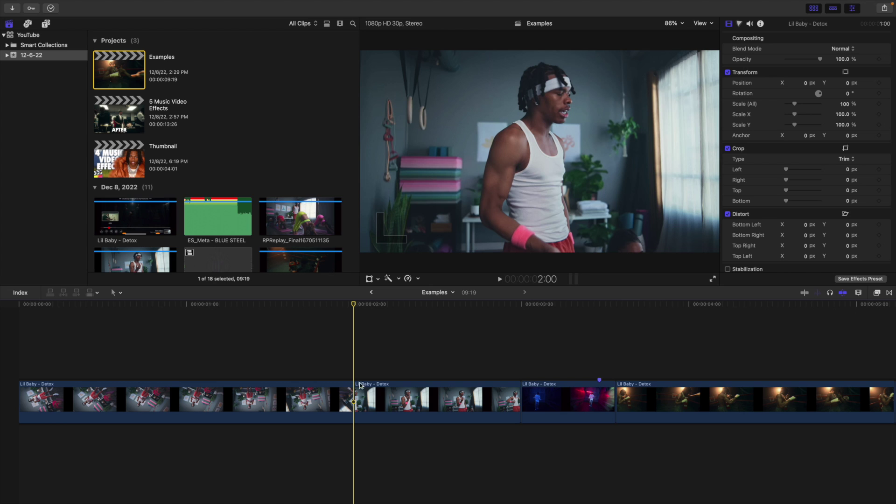
click(391, 396)
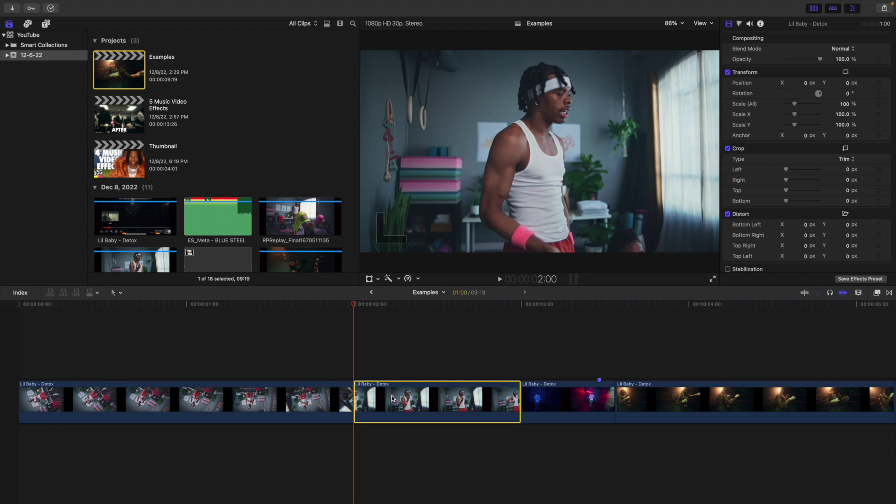
key(alt+f)
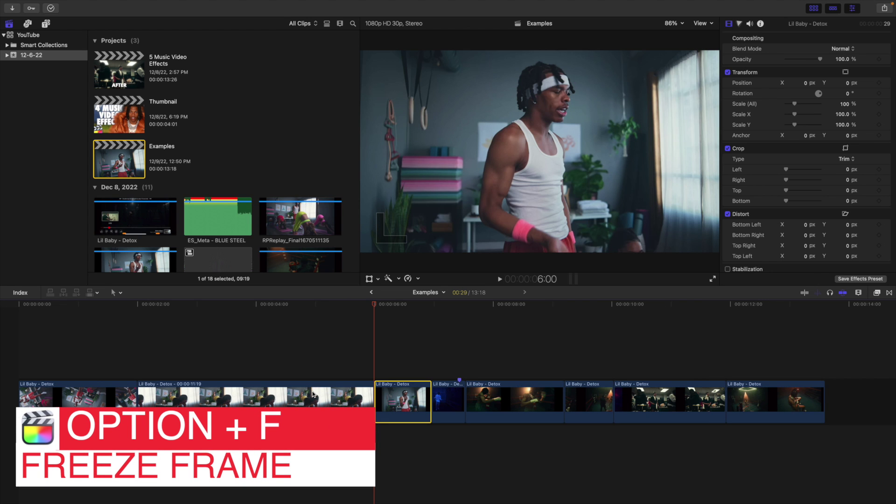
click(370, 395)
drag(370, 396, 160, 392)
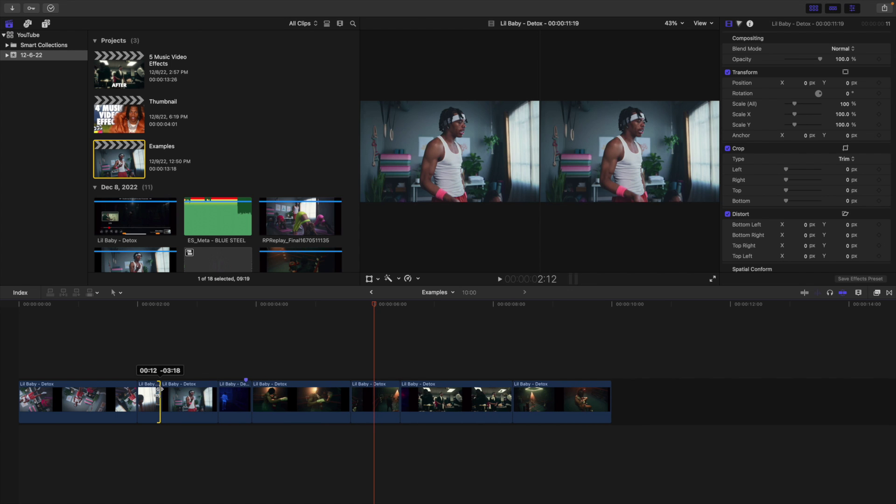
Step: Play the timeline from the beginning to review the trimmed freeze frame
click(22, 360)
key(super+4)
key(super+equal)
key(super+equal)
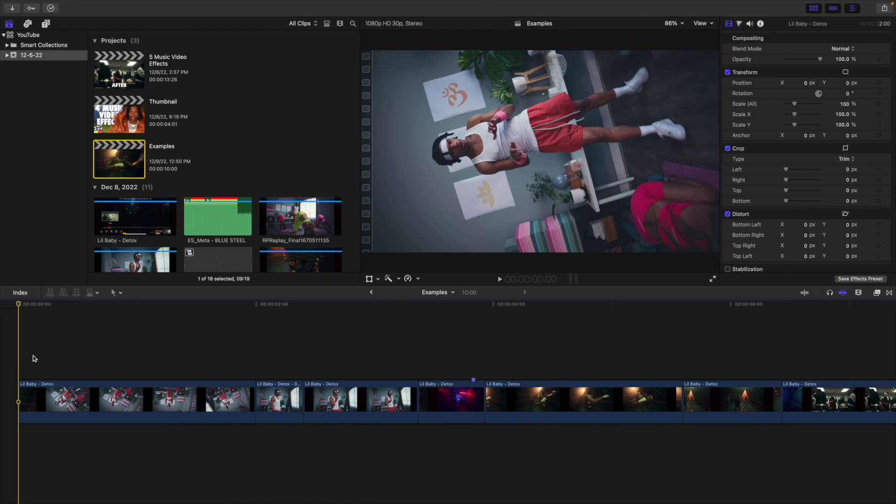
key(space)
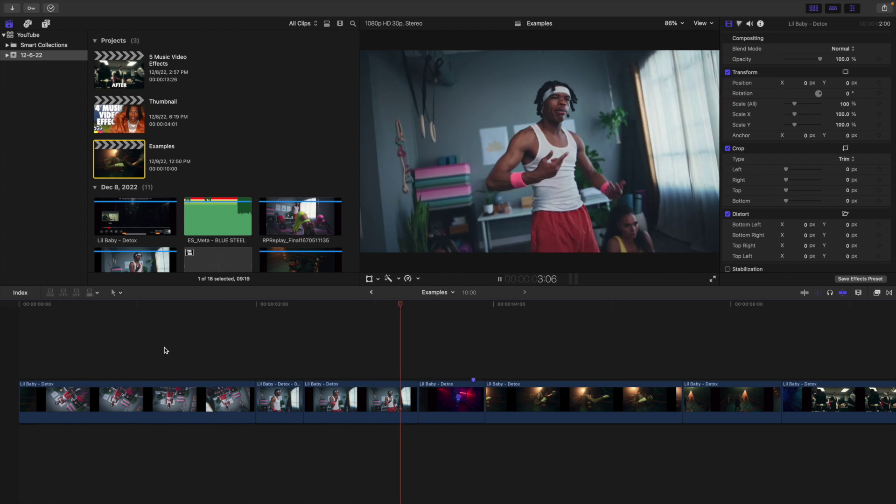
click(164, 349)
key(space)
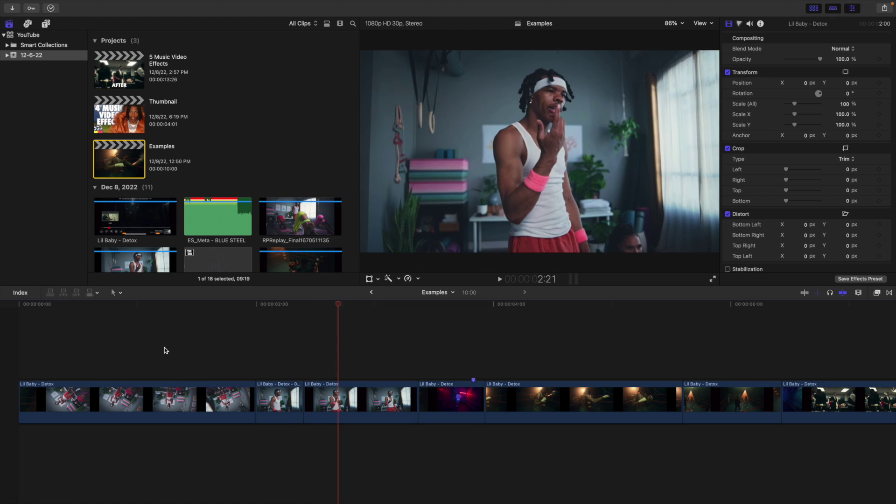
Step: Move the freeze frame above the end of the first clip, ending at the 2:00 cut, and play back the result
click(279, 397)
drag(279, 398, 232, 355)
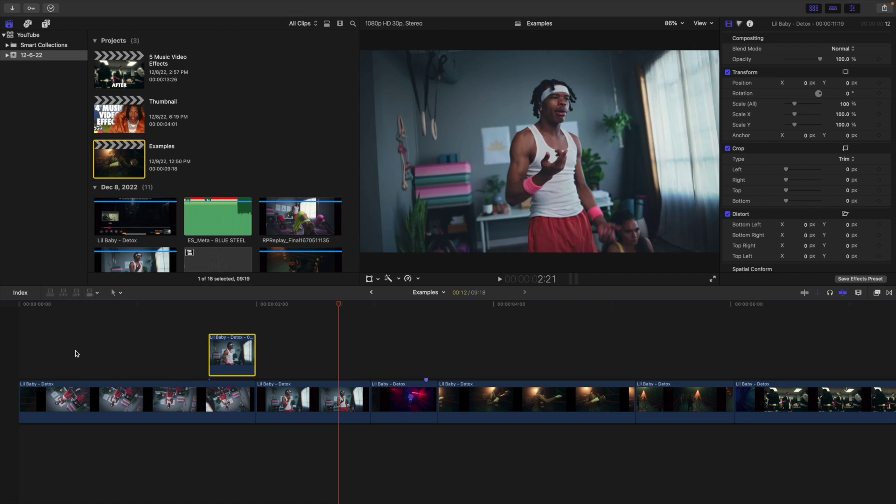
click(10, 343)
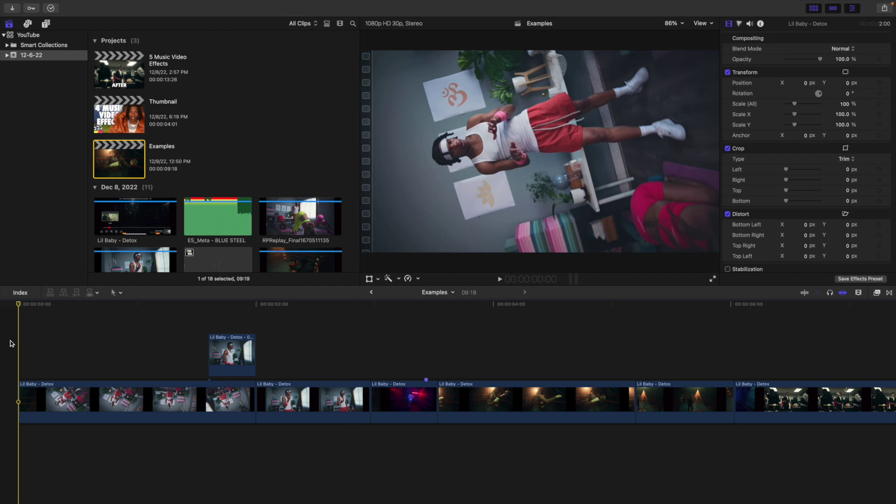
key(space)
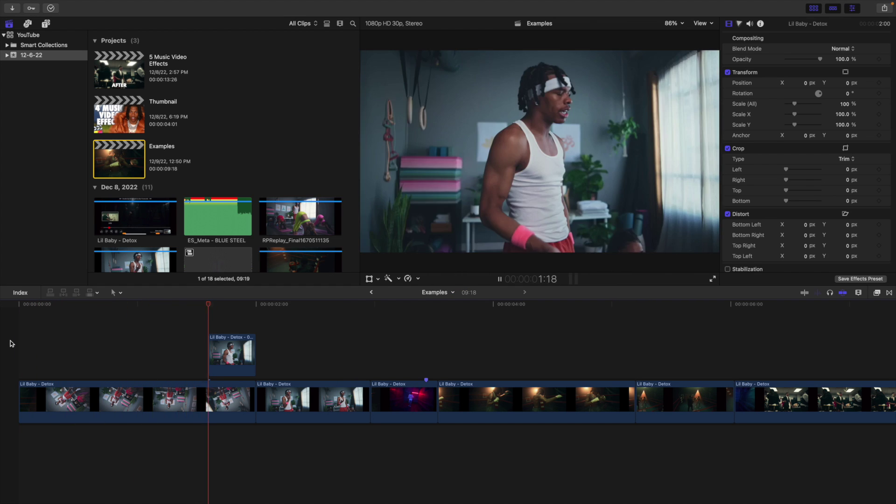
click(10, 344)
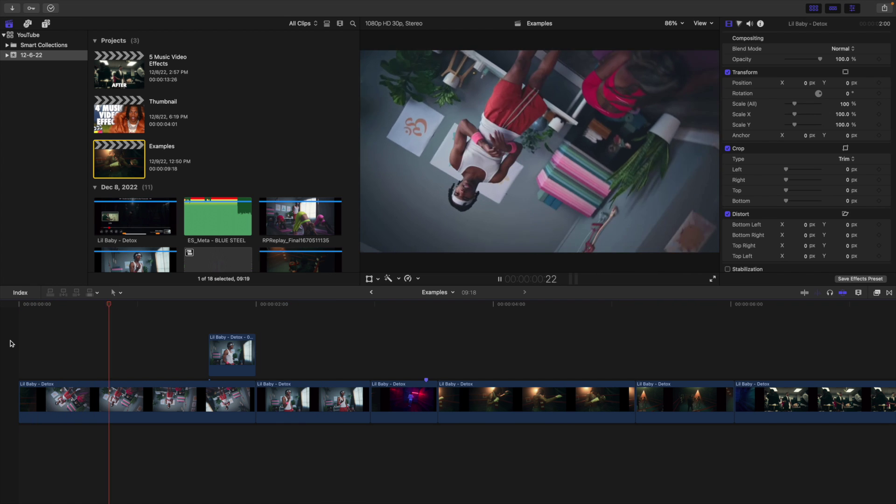
click(10, 343)
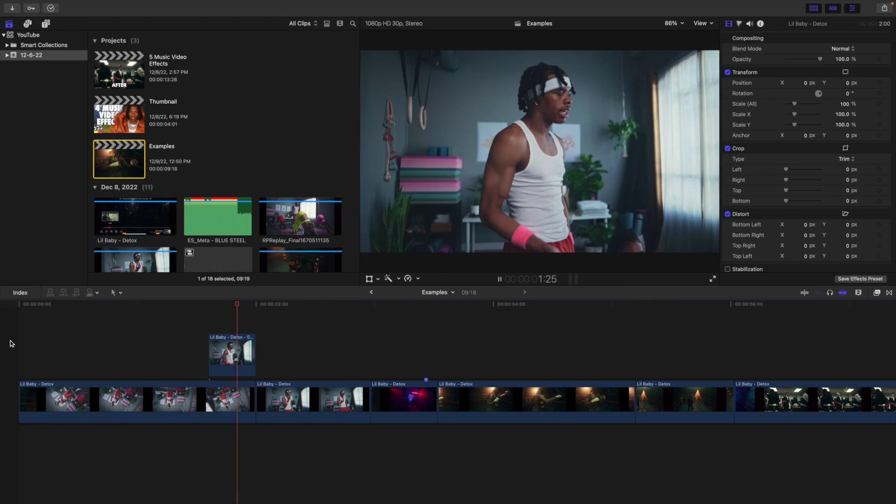
click(10, 343)
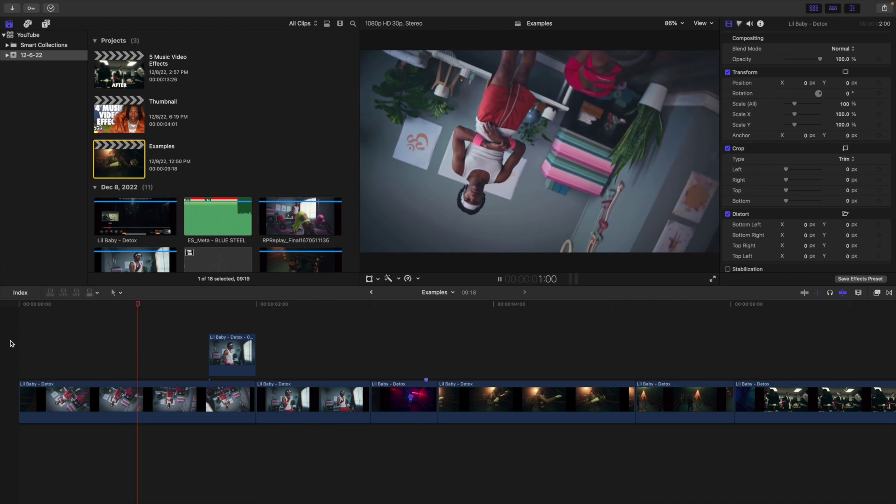
key(space)
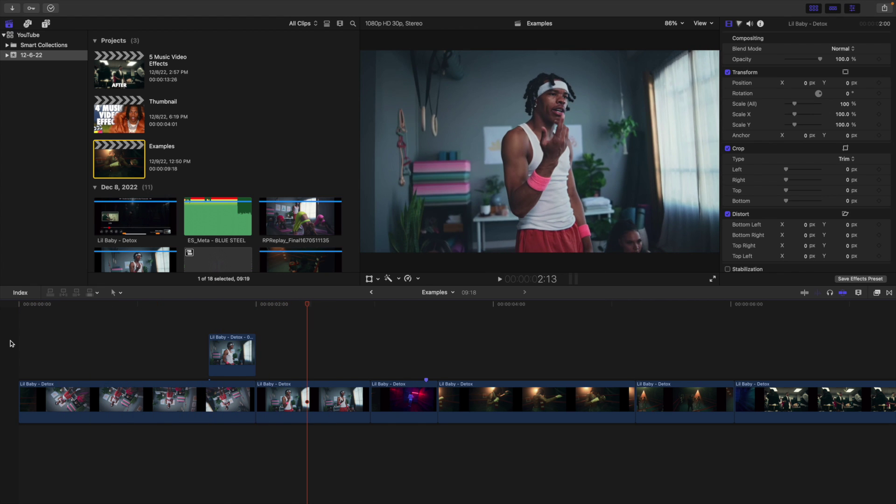
Step: Find the Draw Mask effect and apply it to the freeze-frame clip above the first clip
key(super+equal)
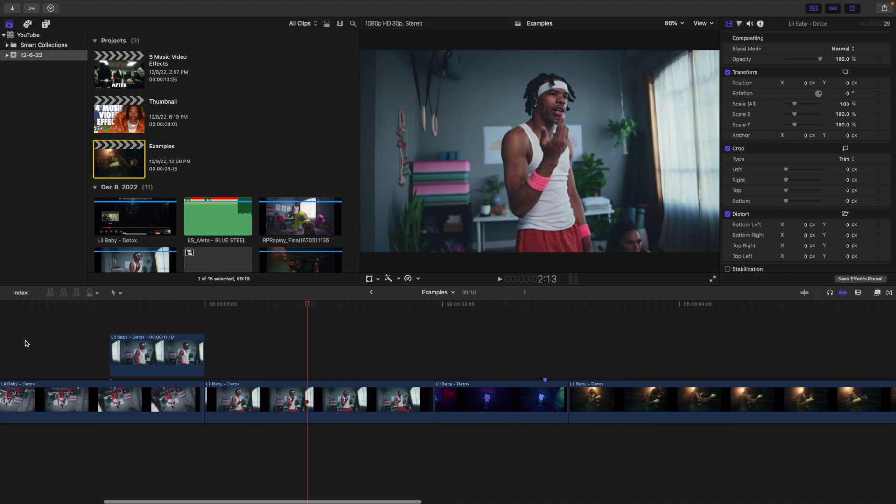
scroll(32, 343, left, 10)
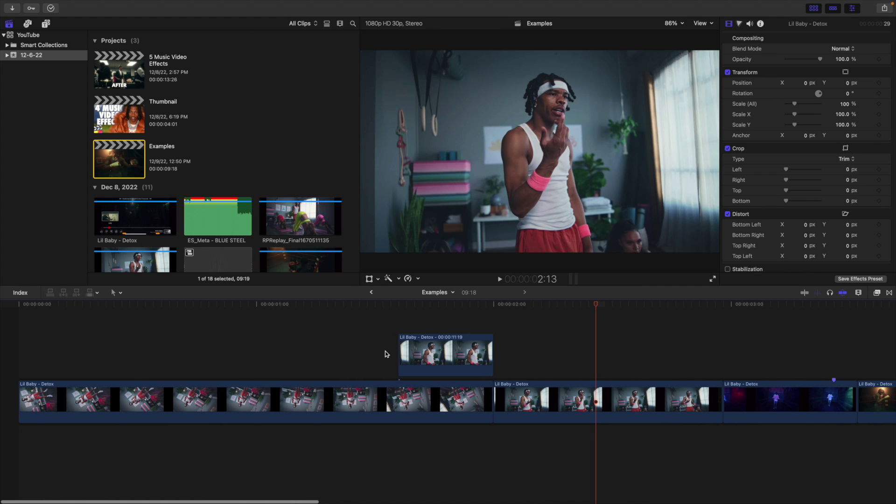
click(444, 348)
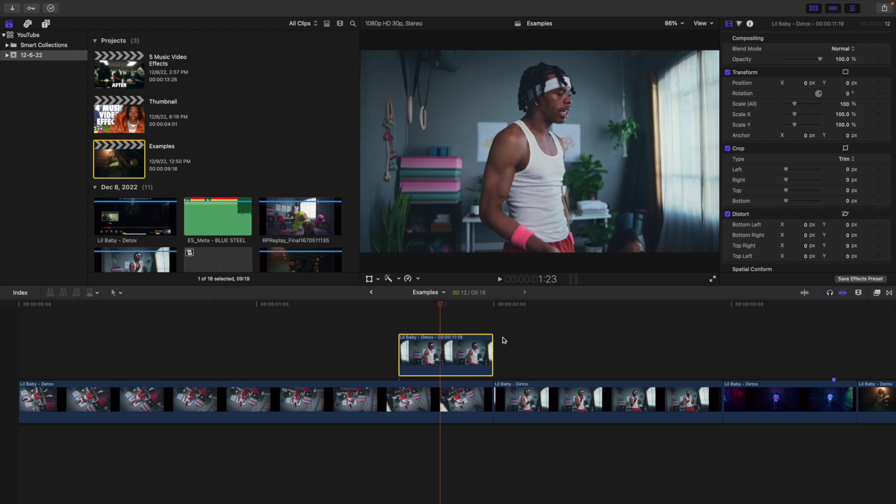
click(878, 293)
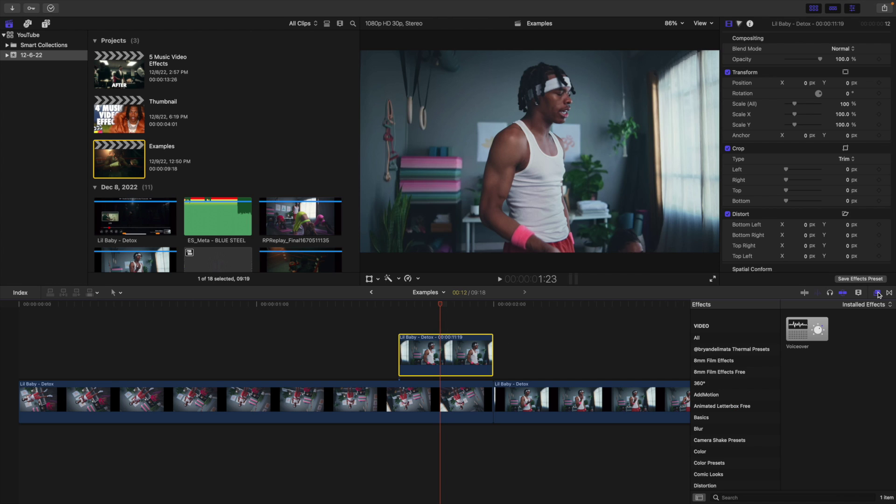
click(729, 340)
click(743, 497)
text(draw)
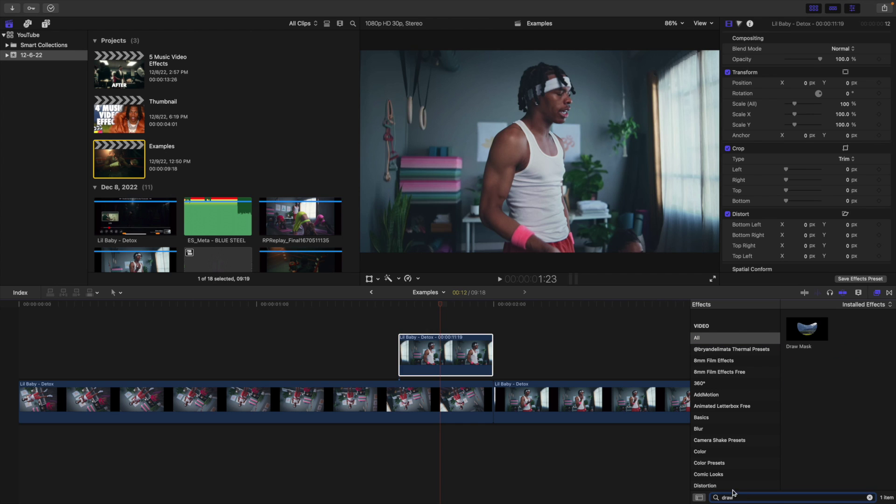
drag(806, 331, 458, 355)
click(877, 293)
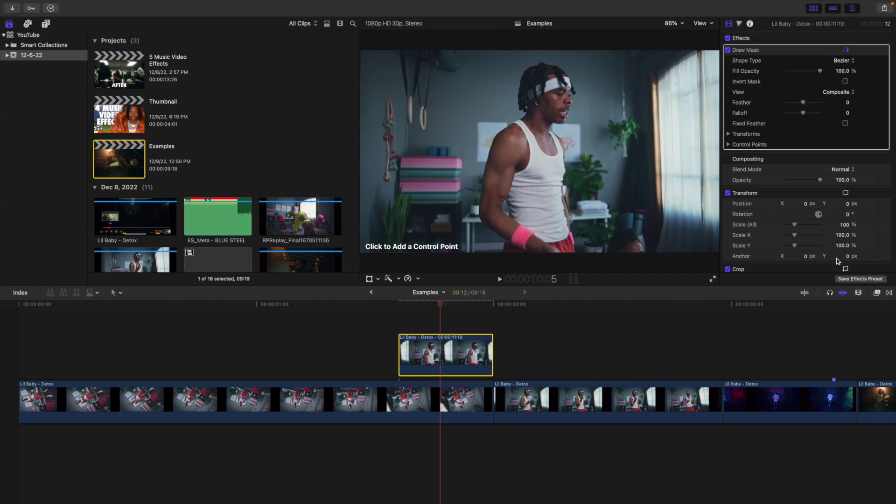
Step: Start the mask outline at the man's upper arm and trace it over his shoulder and around his head to the forehead
click(486, 173)
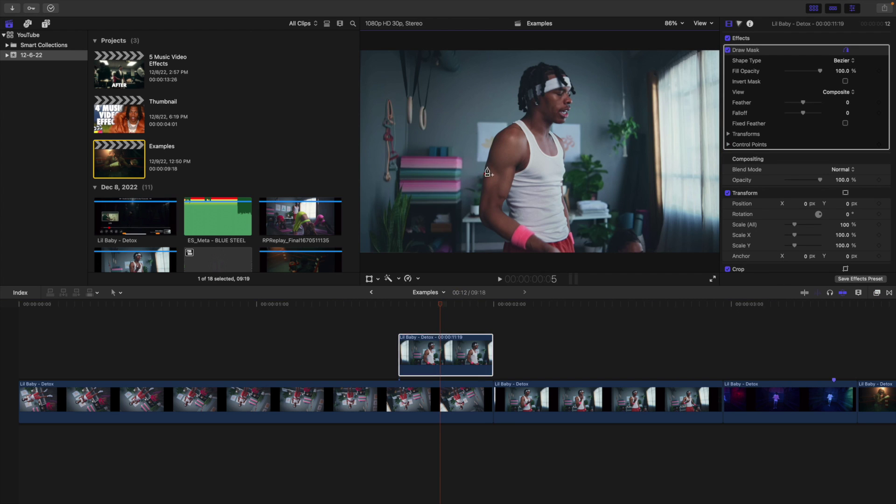
click(495, 139)
click(504, 131)
click(526, 113)
click(521, 84)
click(558, 68)
click(571, 87)
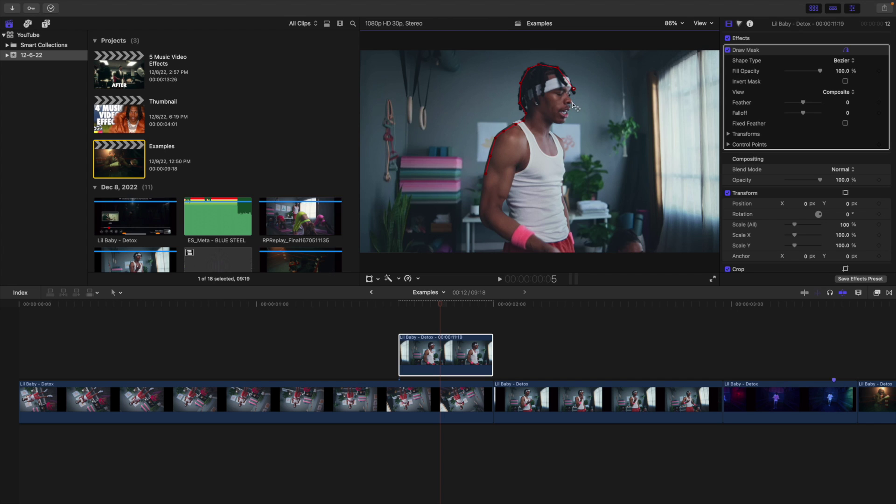
Step: Continue the mask outline from his face down the neck, chest and front of the tank top to the waist
click(566, 120)
click(551, 131)
click(561, 138)
click(566, 167)
click(563, 194)
click(568, 214)
click(573, 237)
Step: Extend the mask outline past the lower edge of the frame, with the viewer zoomed out to 50%, and refit the view
click(677, 24)
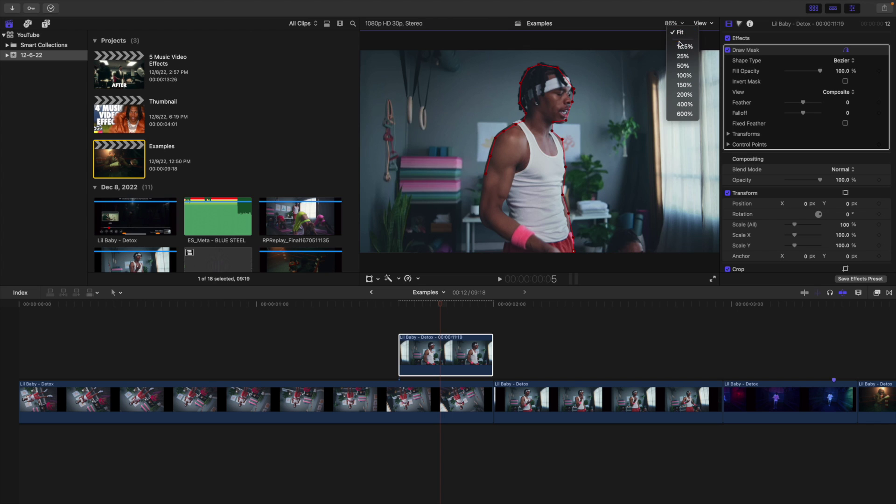
click(682, 66)
click(560, 222)
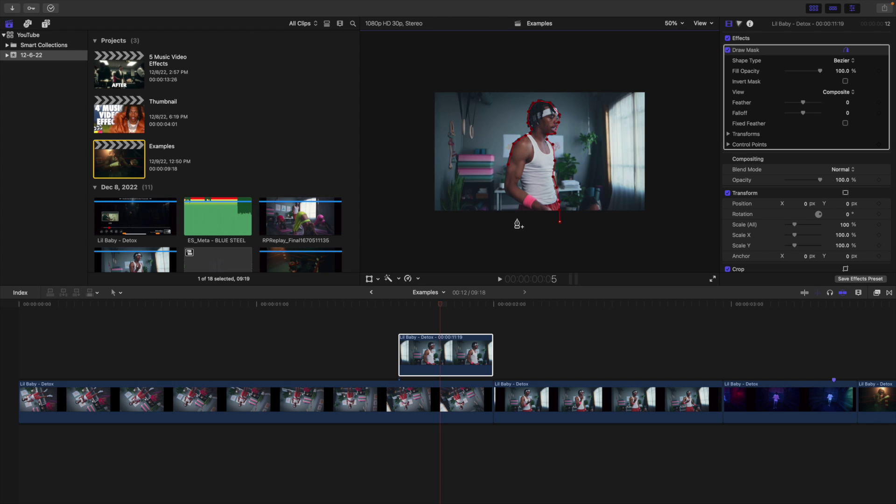
click(520, 220)
click(675, 24)
click(681, 32)
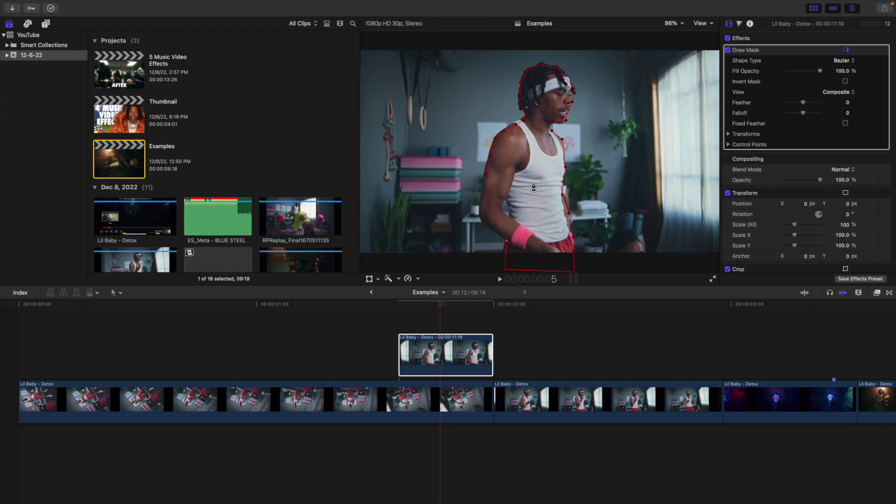
Step: Trace the mask along the forearm and elbow and close it at the starting point on the upper arm
click(497, 231)
click(480, 217)
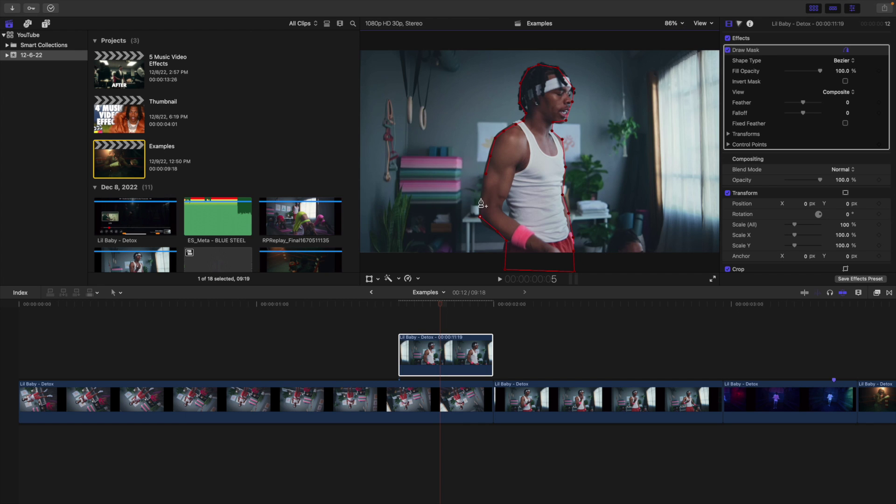
click(674, 23)
click(684, 114)
drag(692, 159, 701, 152)
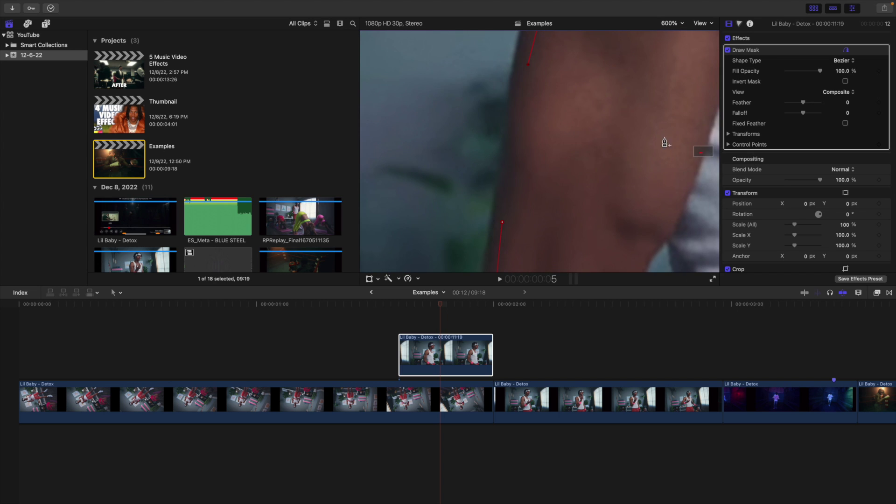
click(528, 70)
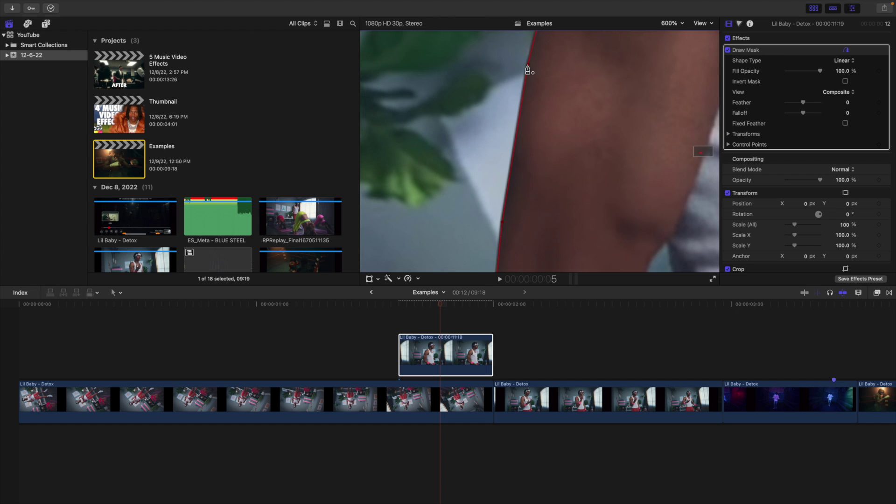
click(672, 23)
click(679, 33)
click(452, 344)
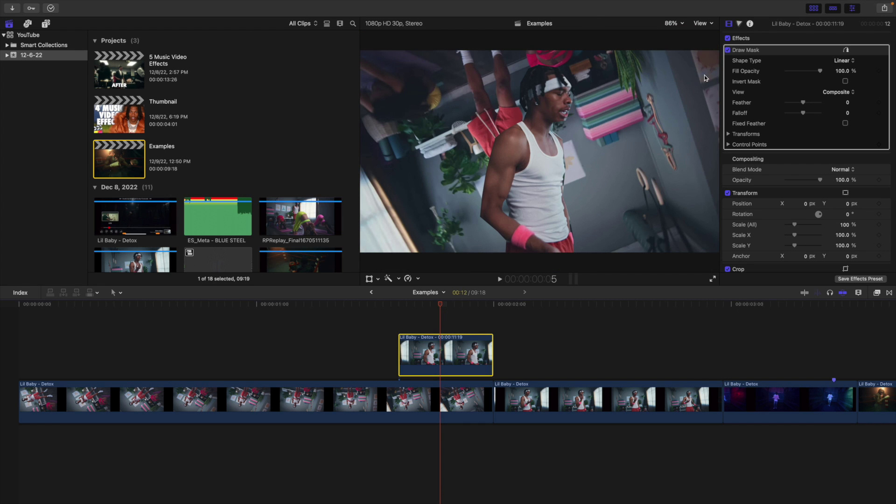
Step: Refine the mask by shifting the control point at the back of the shoulder slightly outward
click(671, 25)
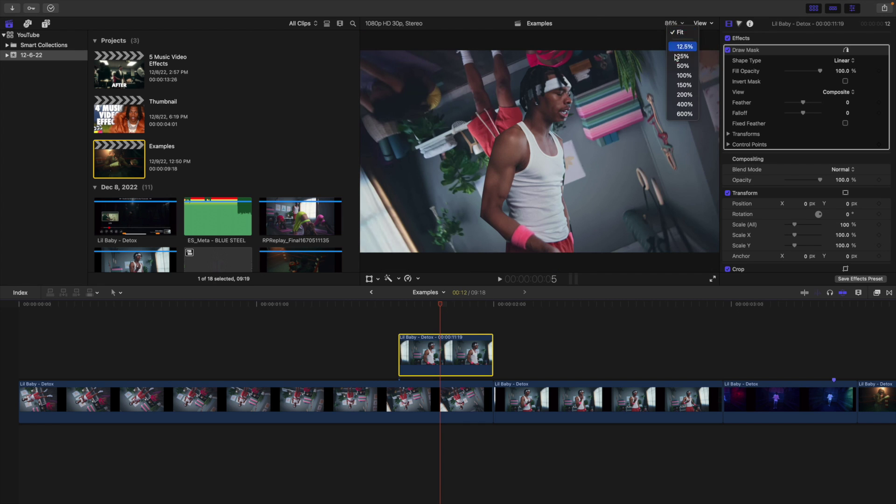
click(680, 104)
drag(701, 155, 701, 154)
click(846, 49)
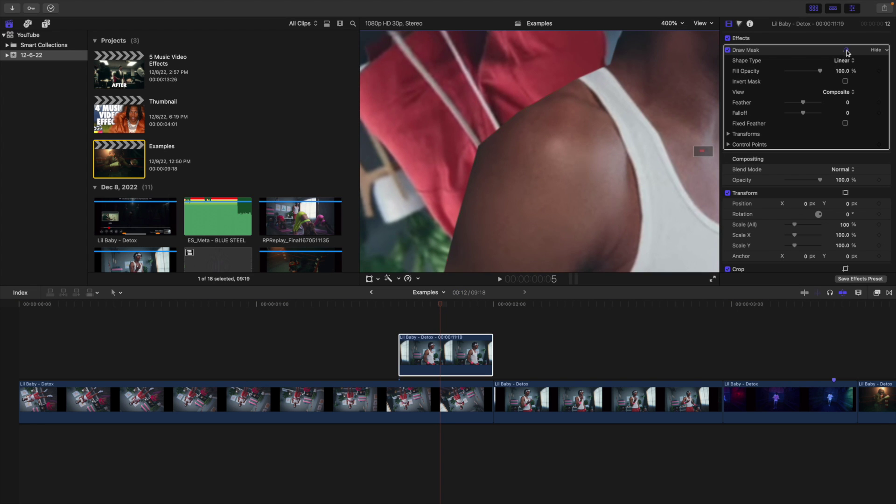
drag(486, 150, 480, 148)
click(669, 25)
click(671, 31)
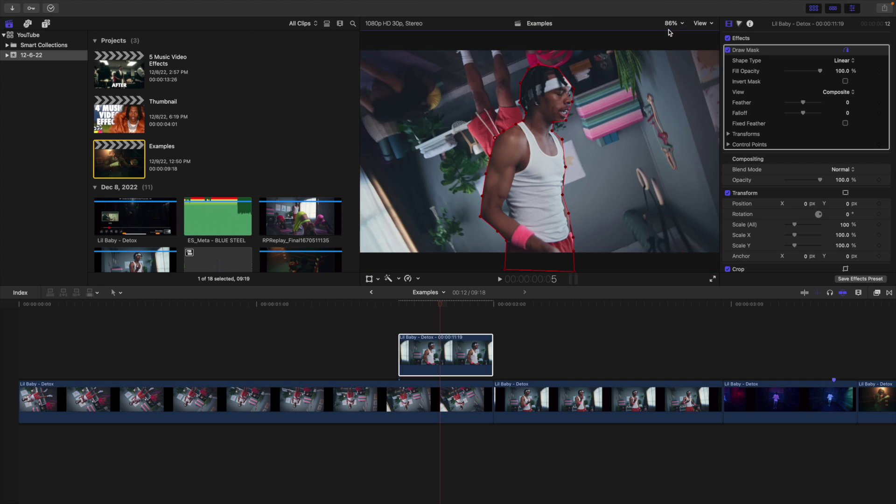
Step: Inspect the mask edge around the shoulder and neck with the viewer at 400%
click(673, 26)
click(683, 104)
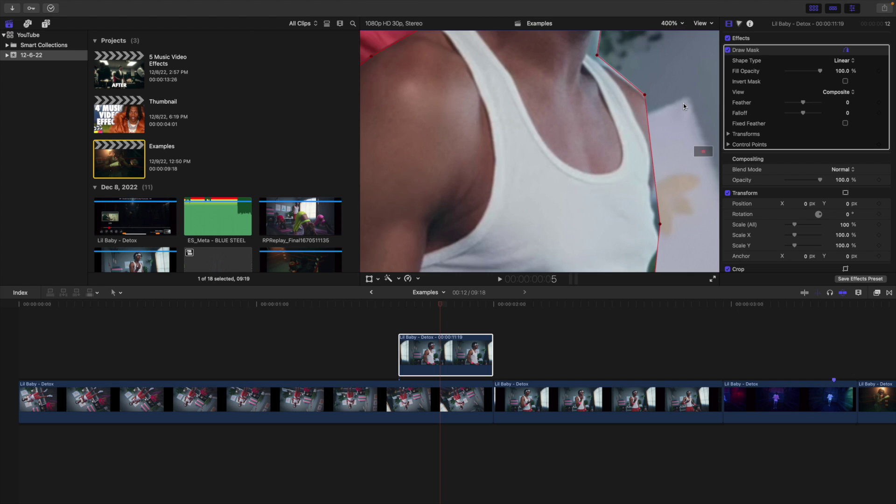
scroll(700, 149, left, 5)
scroll(699, 149, up, 3)
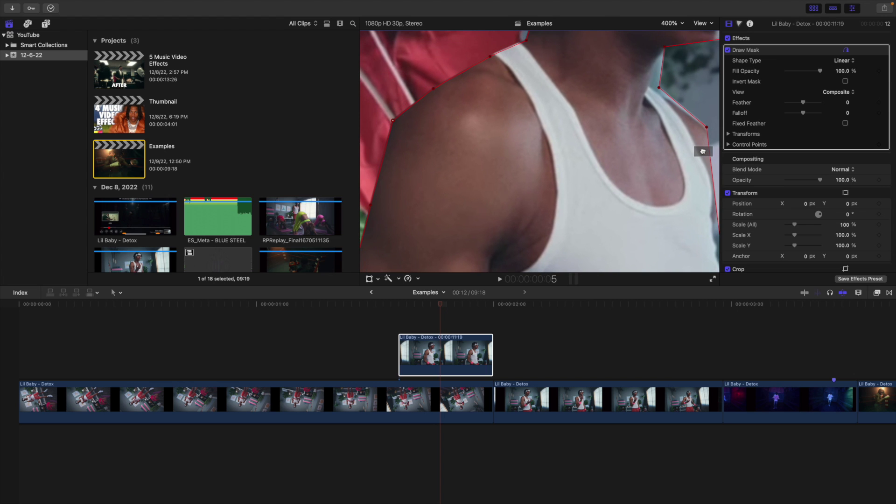
Step: Try a different position for the enlarged cutout, and reset its Position and Scale parameters
drag(847, 227, 850, 206)
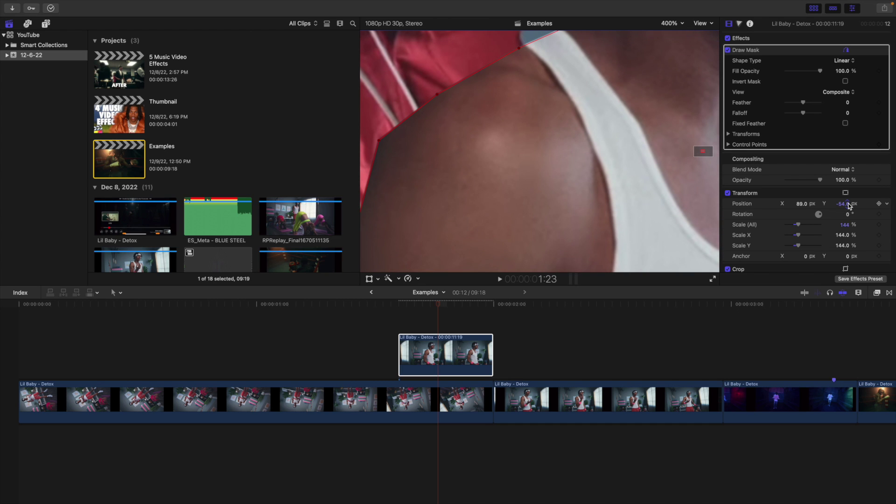
click(886, 204)
click(880, 210)
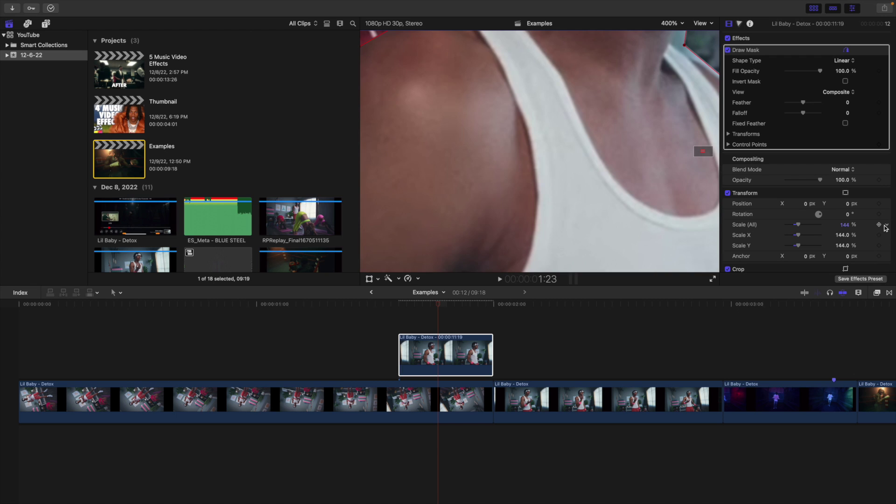
click(887, 225)
click(884, 230)
Step: Try a larger scale on the frozen cutout with the viewer set to Fit, and play the transition
click(460, 351)
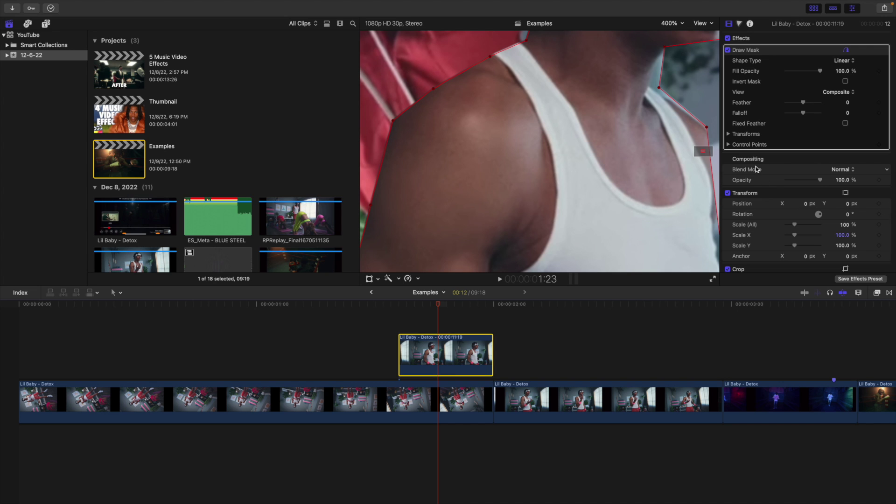
click(672, 23)
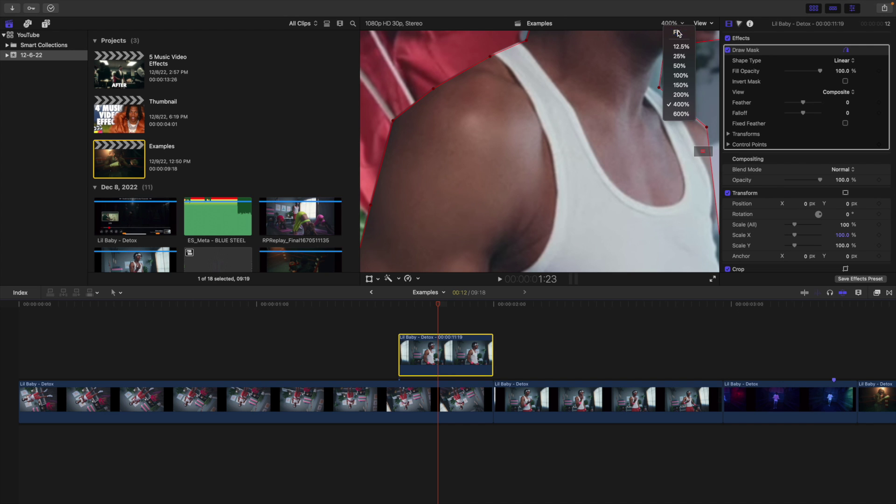
click(678, 29)
mouse_move(841, 221)
mouse_down()
mouse_move(854, 216)
mouse_move(846, 223)
mouse_up()
click(269, 327)
click(269, 327)
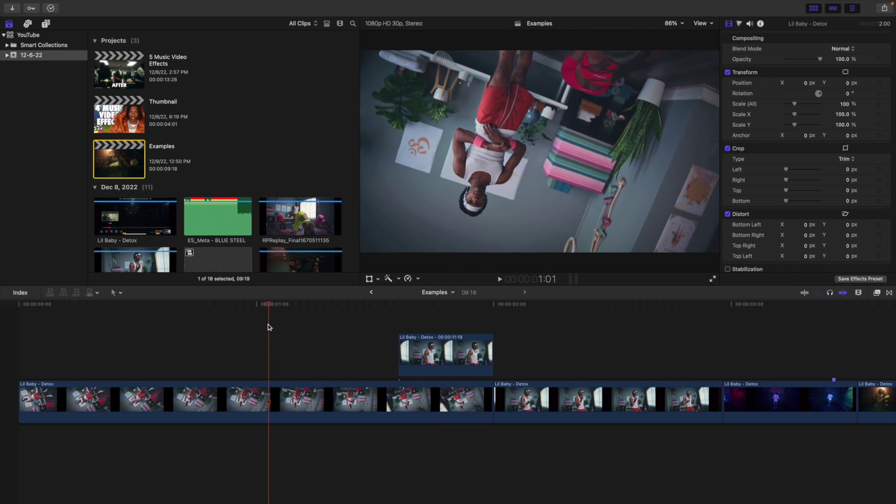
key(space)
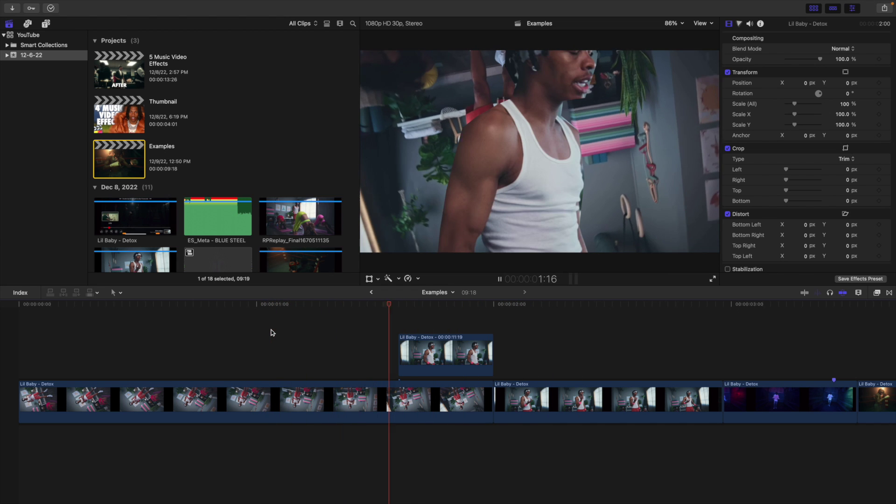
key(space)
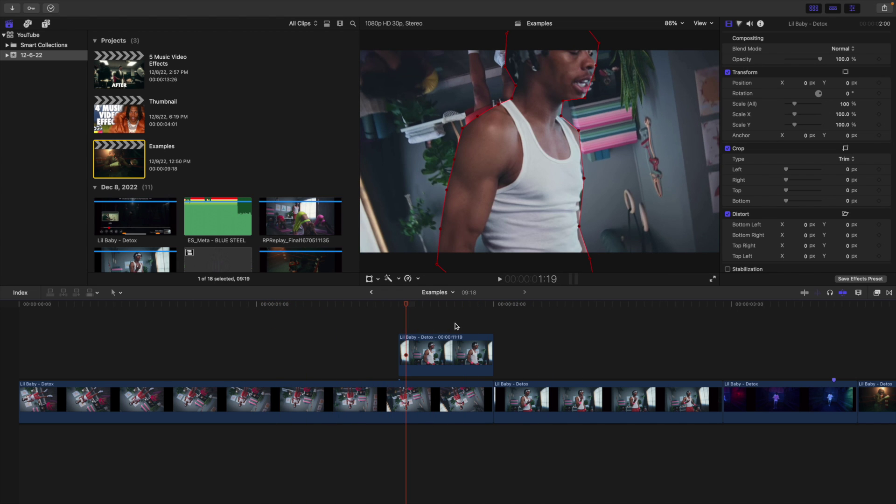
Step: Reset the Scale parameter of the frozen cutout clip
click(456, 340)
click(887, 225)
click(878, 231)
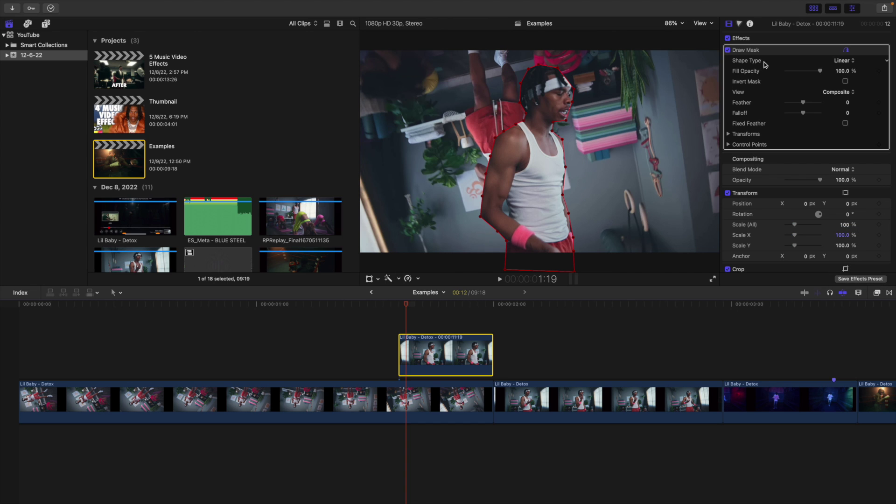
Step: Try the B-Spline shape type and a different feather on the draw mask, and restore Linear and the original feather
click(849, 64)
click(847, 80)
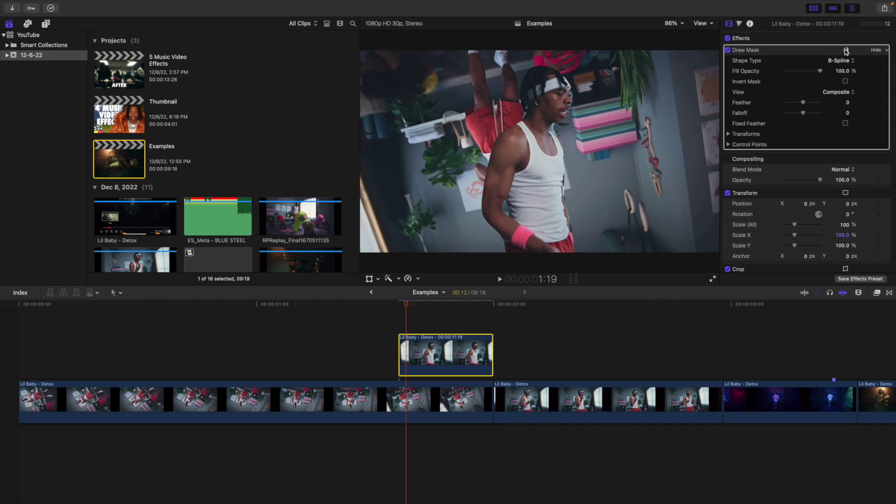
click(840, 60)
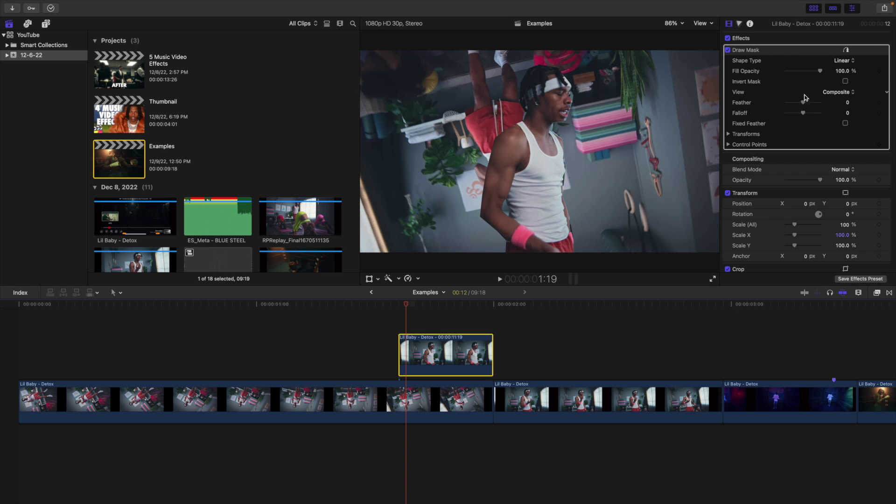
drag(802, 103, 820, 113)
key(super+z)
key(super+z)
Step: Play the sequence from the start through the cutout transition into the following clip to check its timing
click(451, 351)
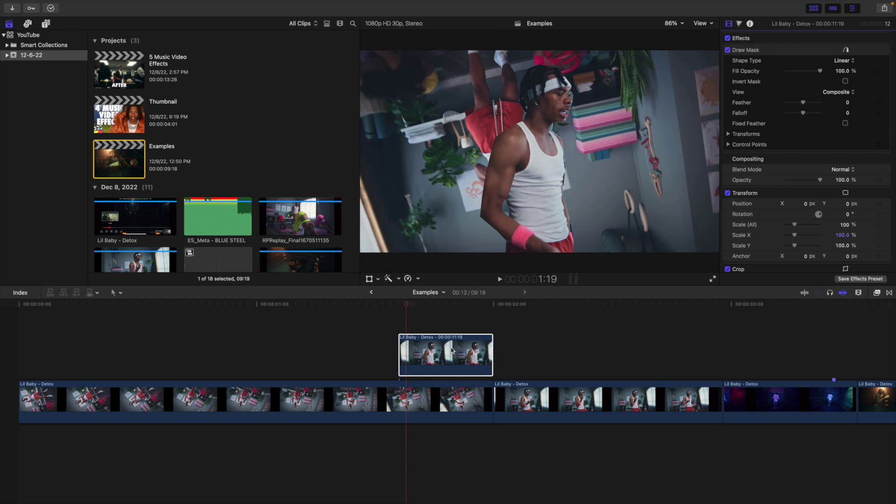
click(415, 356)
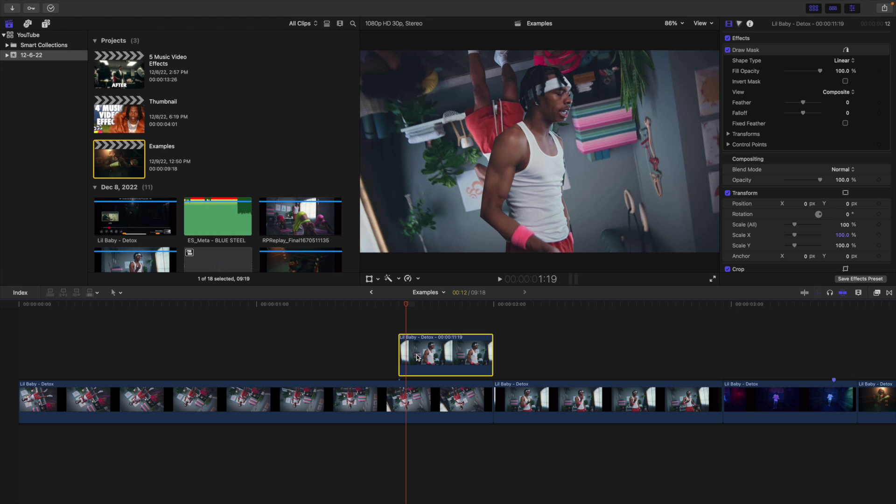
click(17, 350)
key(space)
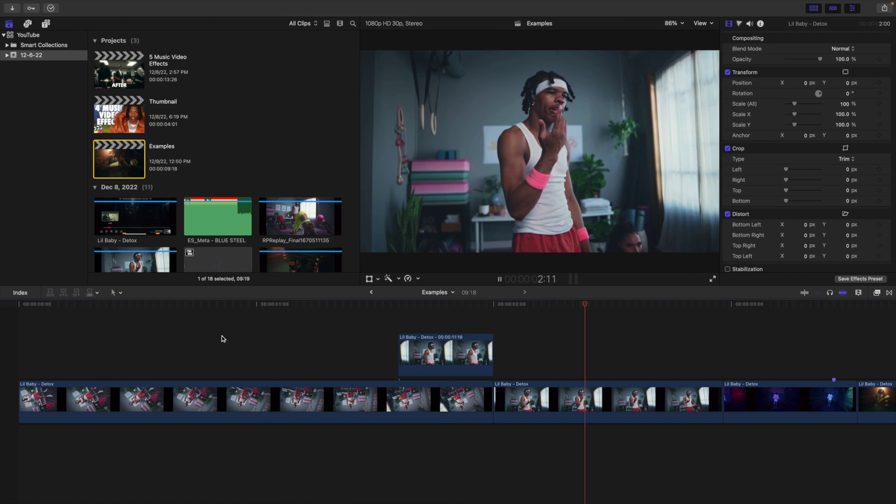
click(239, 335)
click(239, 335)
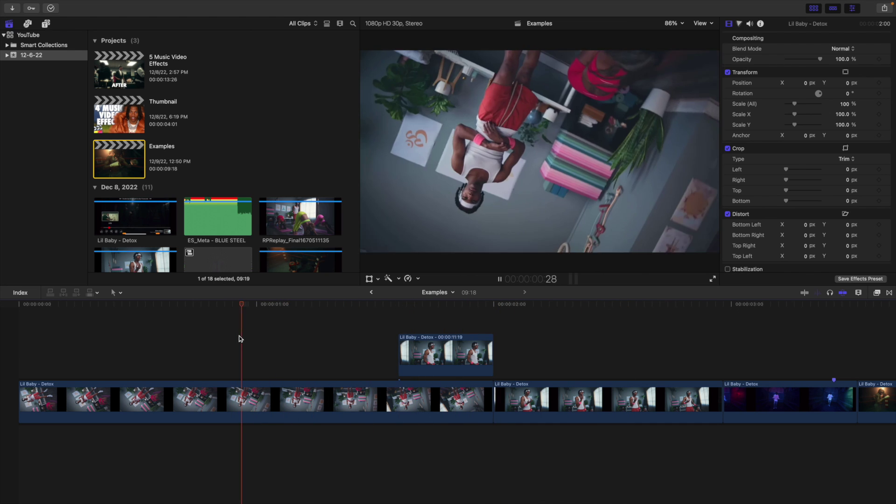
click(239, 335)
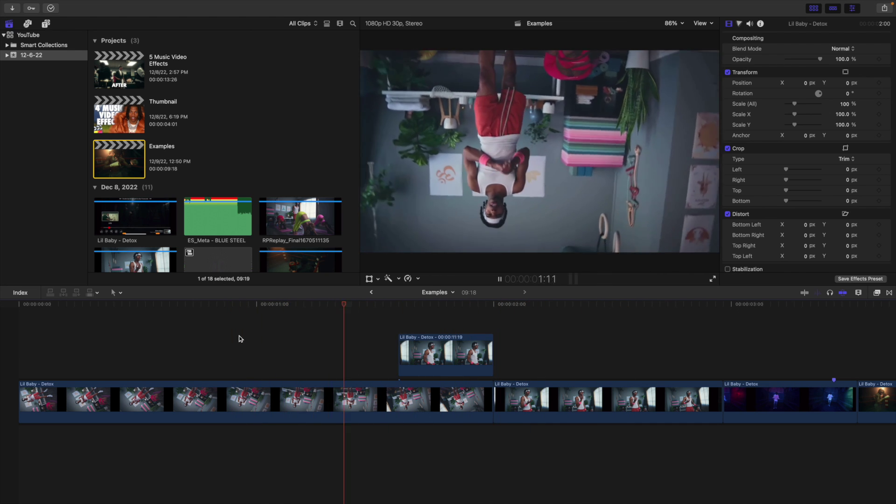
click(239, 335)
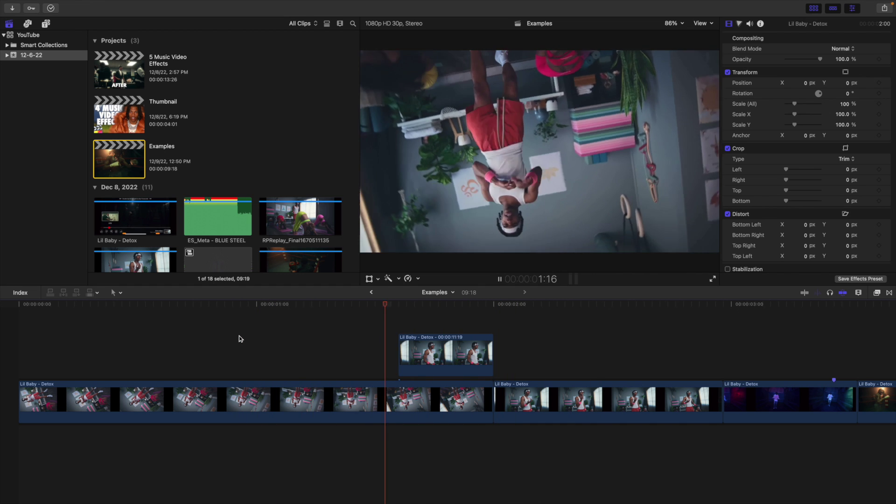
click(239, 335)
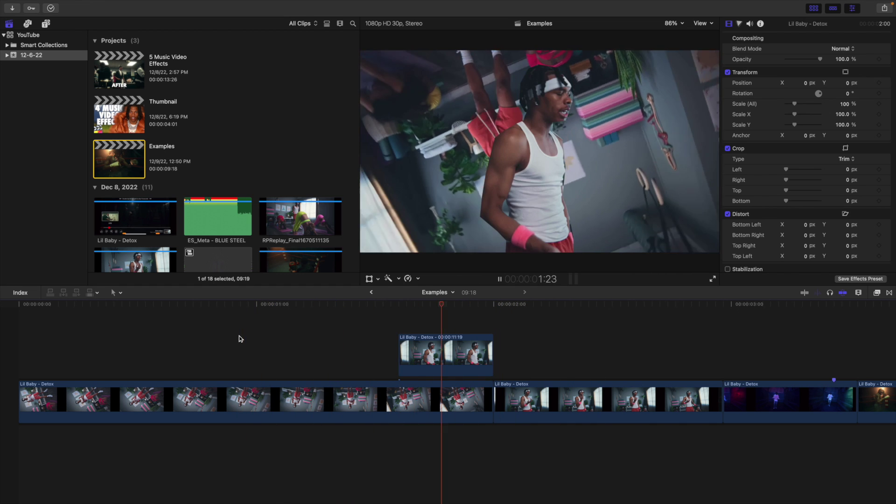
key(space)
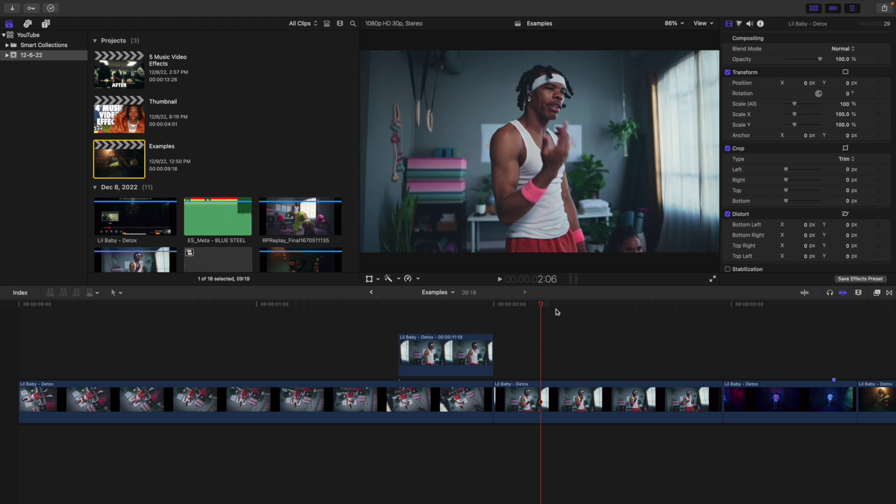
Step: Trim the end of the frozen cutout clip so that it lasts a single frame
drag(542, 307, 450, 317)
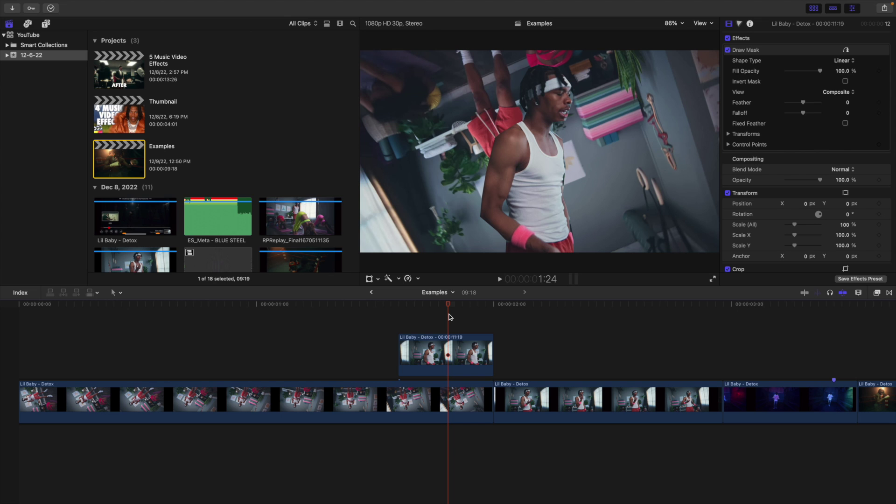
drag(450, 317, 356, 327)
key(super+equal)
click(520, 349)
drag(603, 354, 431, 356)
click(422, 355)
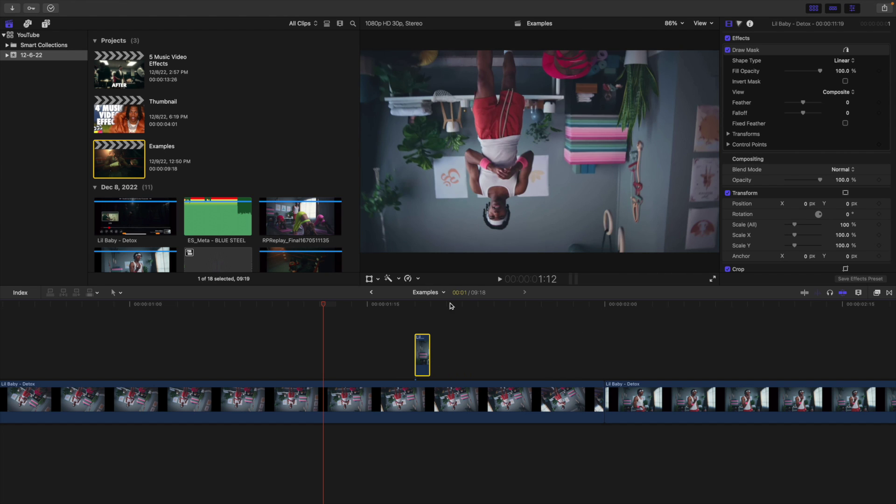
Step: Copy the one-frame cutout and paste it at 1:20, 1:22 and 1:24, leaving a one-frame gap between copies
scroll(422, 330, right, 1)
click(412, 331)
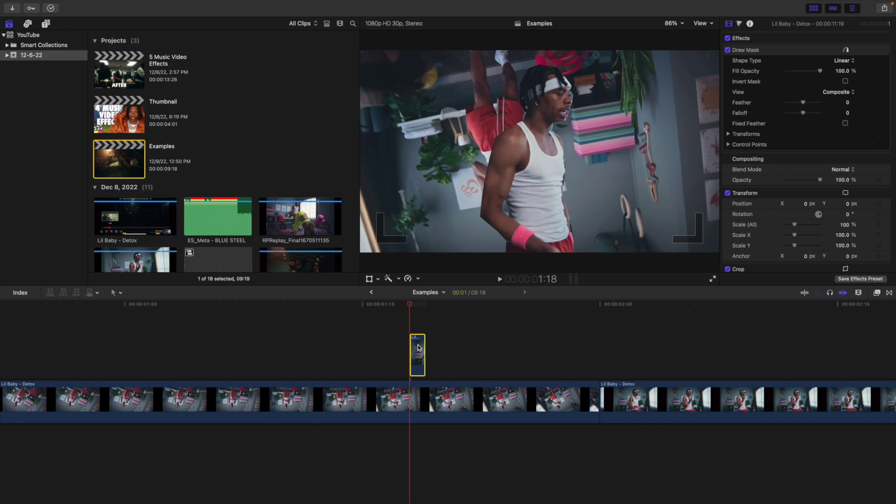
click(428, 321)
key(Right)
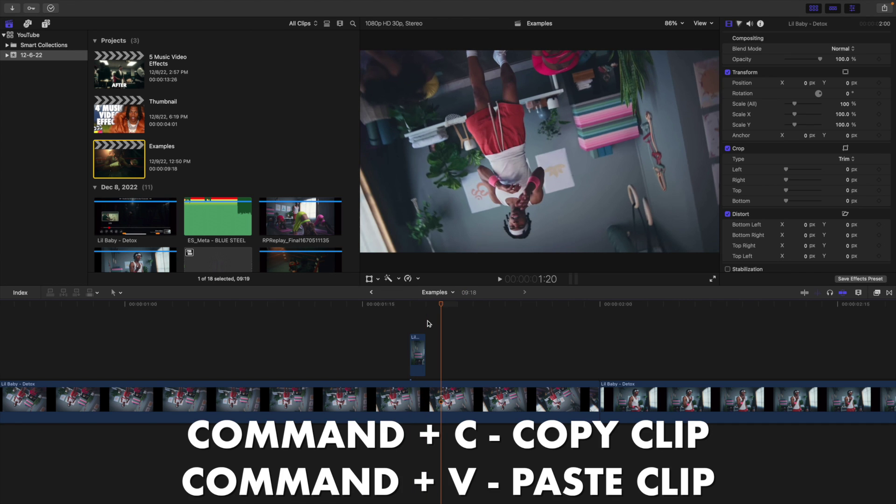
key(super+v)
key(Right)
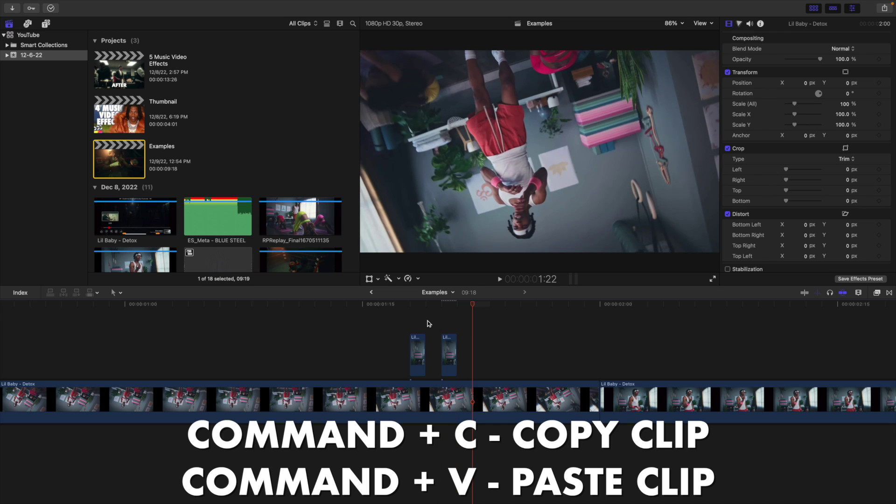
key(super+v)
key(Right)
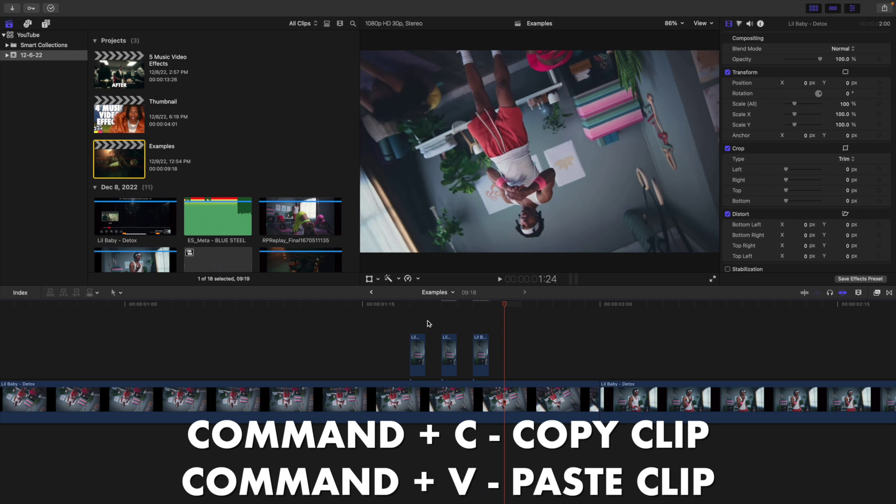
key(super+v)
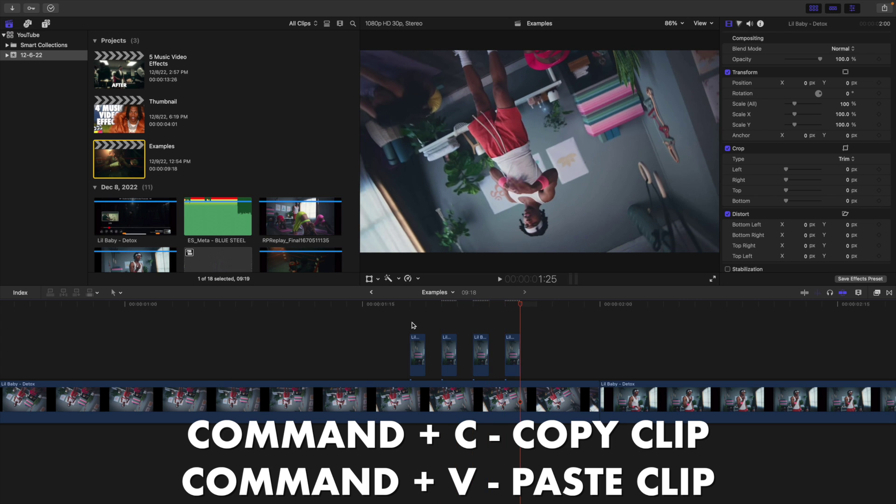
Step: Step frame by frame through the cutout flashes from 1:18, and play the transition to check the flicker
click(410, 321)
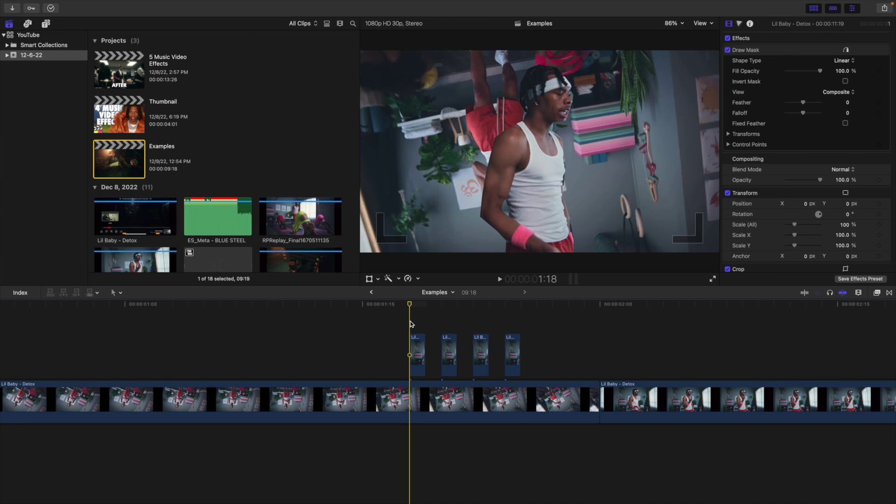
key(Right)
key(Right)
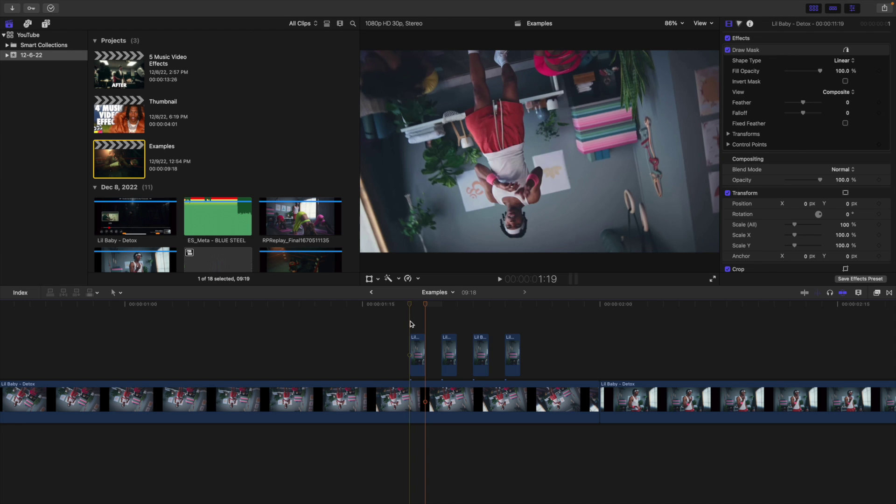
key(Right)
key(Right)
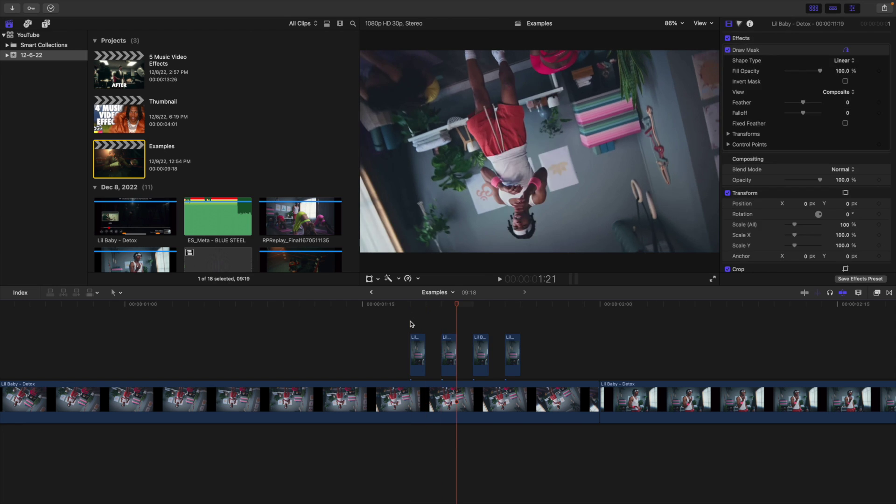
key(Right)
key(Right)
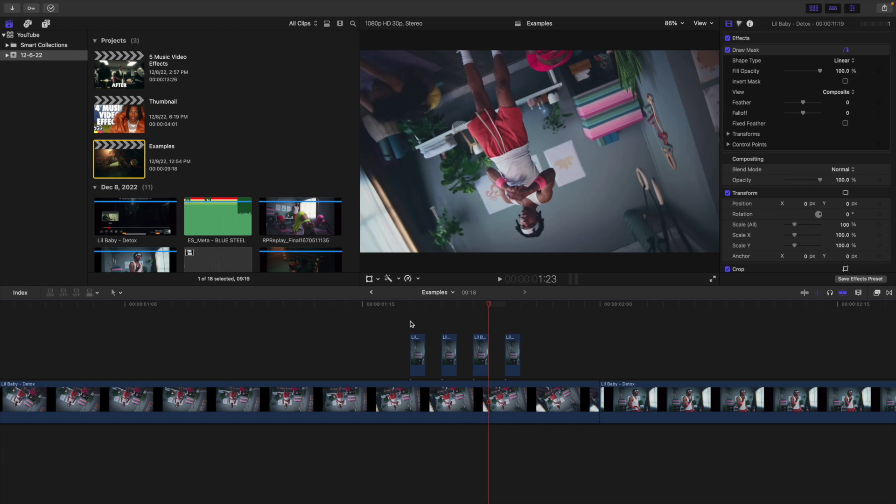
click(417, 349)
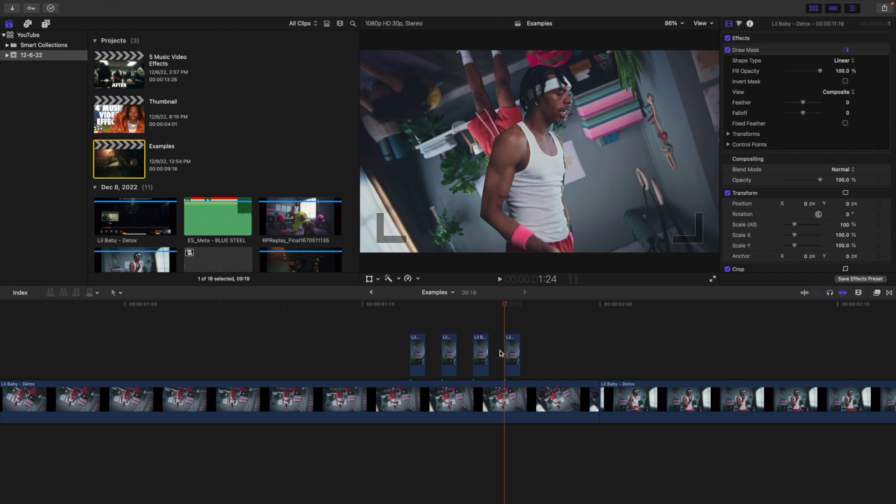
click(265, 345)
key(space)
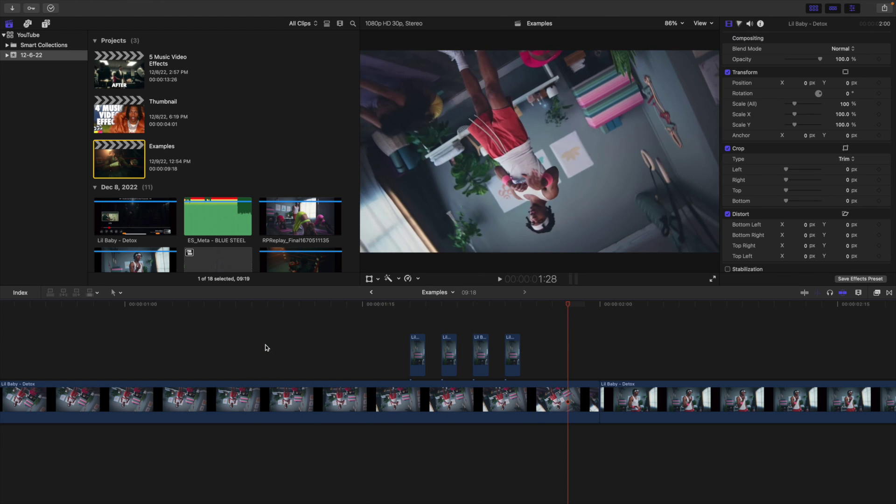
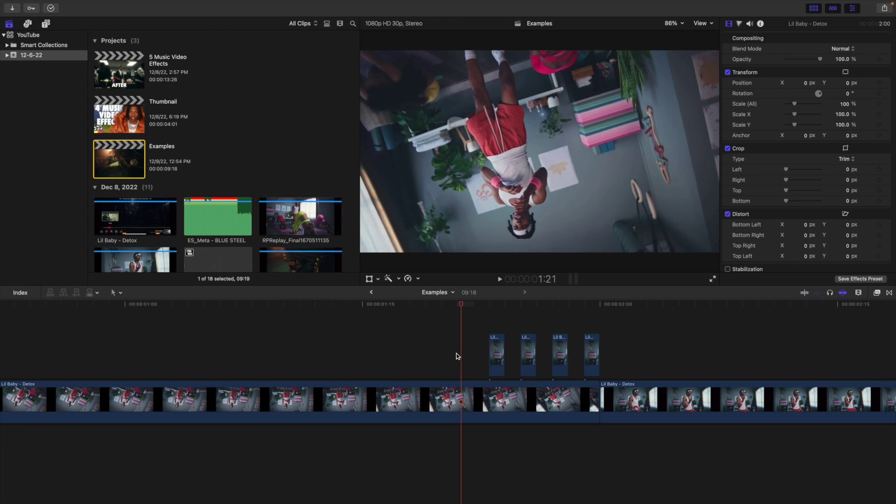
Step: Play the sequence from the start through the flickering cutouts into the following clip to check the transition
key(super+minus)
key(super+minus)
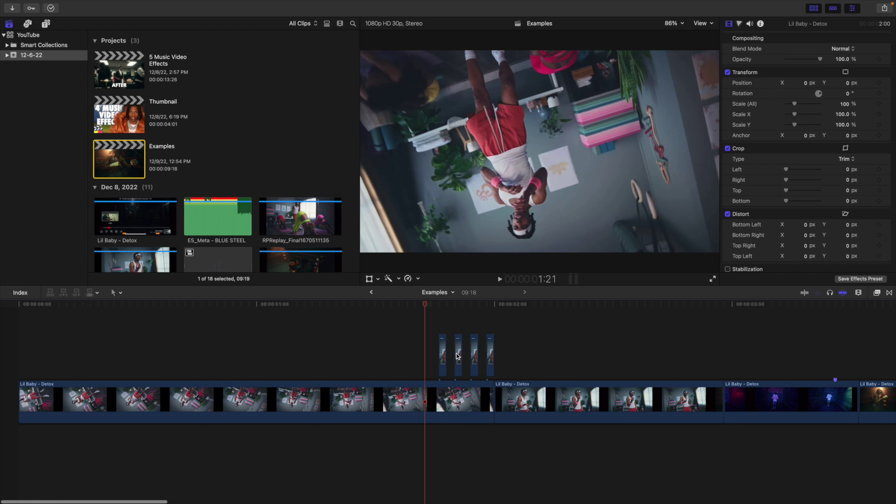
key(Home)
key(space)
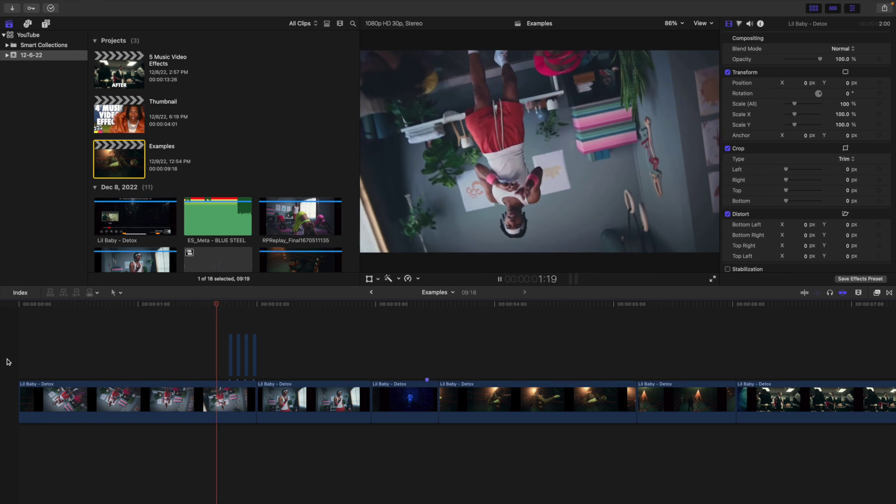
click(185, 344)
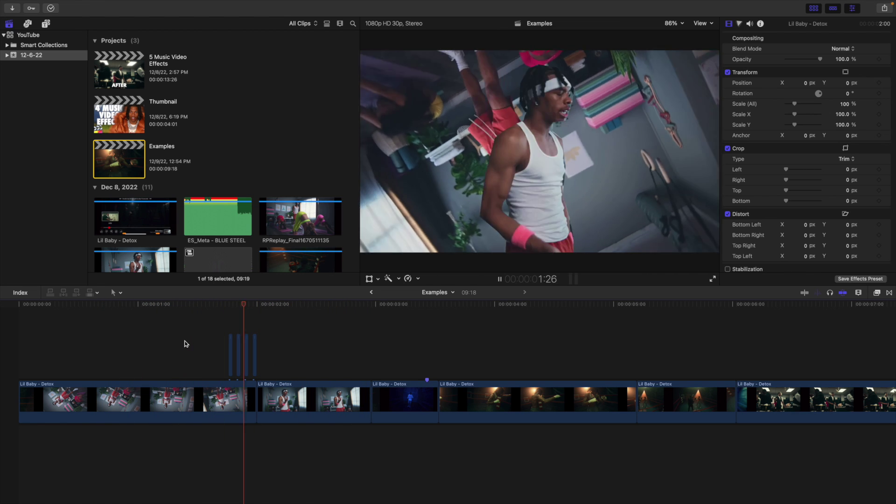
click(185, 344)
click(185, 344)
key(space)
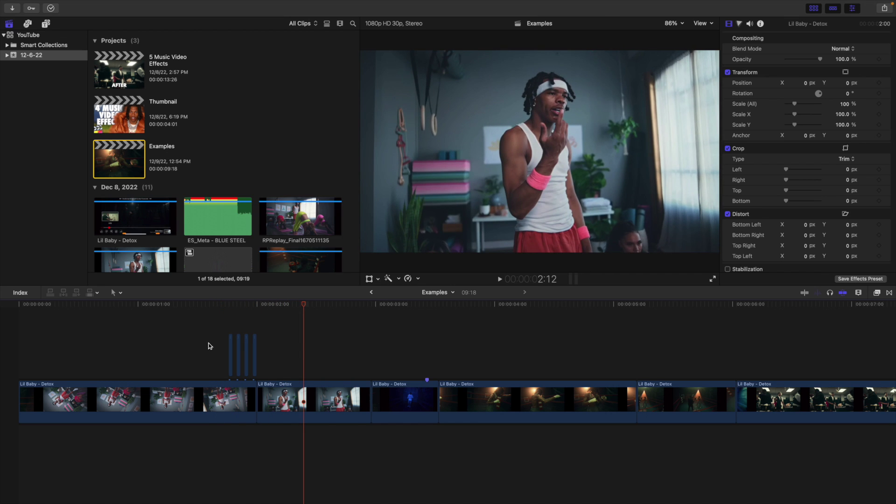
click(208, 345)
key(super+equal)
key(super+equal)
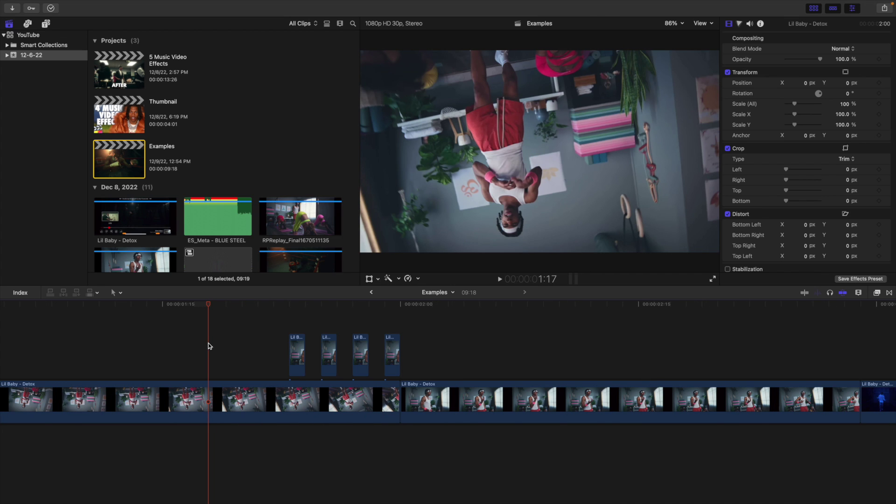
key(super+equal)
click(388, 324)
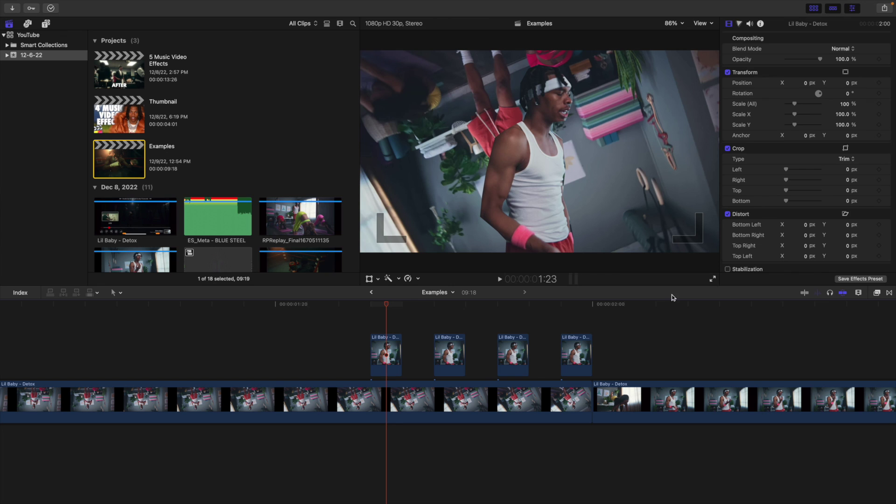
click(878, 294)
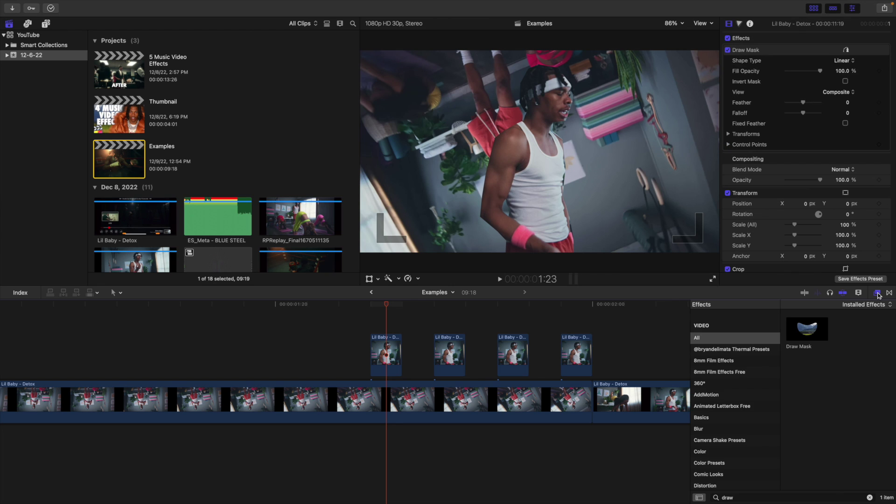
click(745, 350)
click(866, 498)
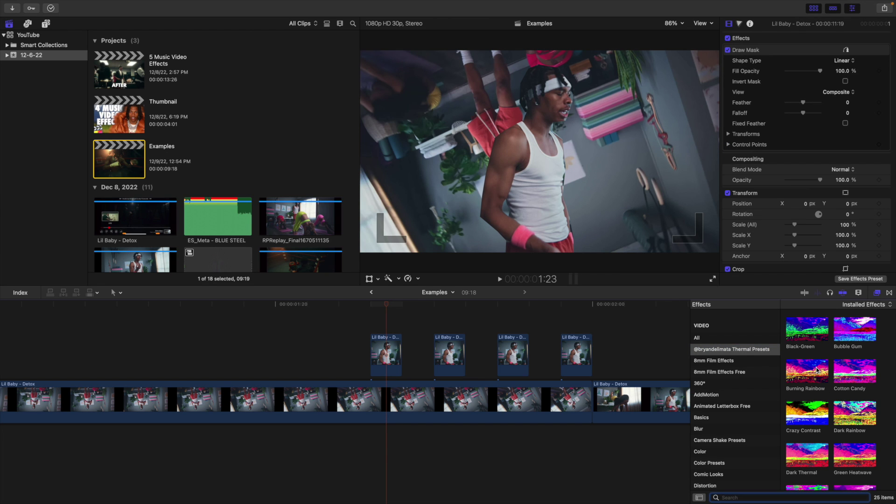
drag(808, 339, 387, 348)
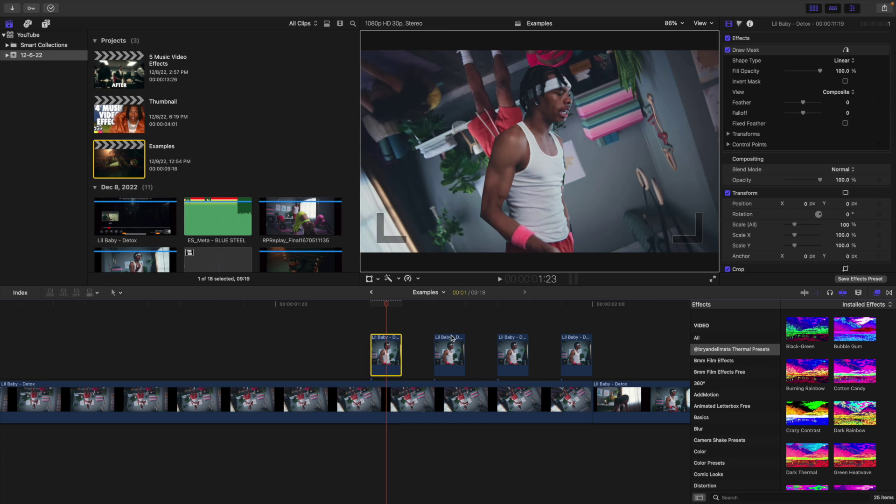
Step: Search all effects for x-ray, apply X-Ray to the third one-frame cutout, and close the effects browser
click(512, 328)
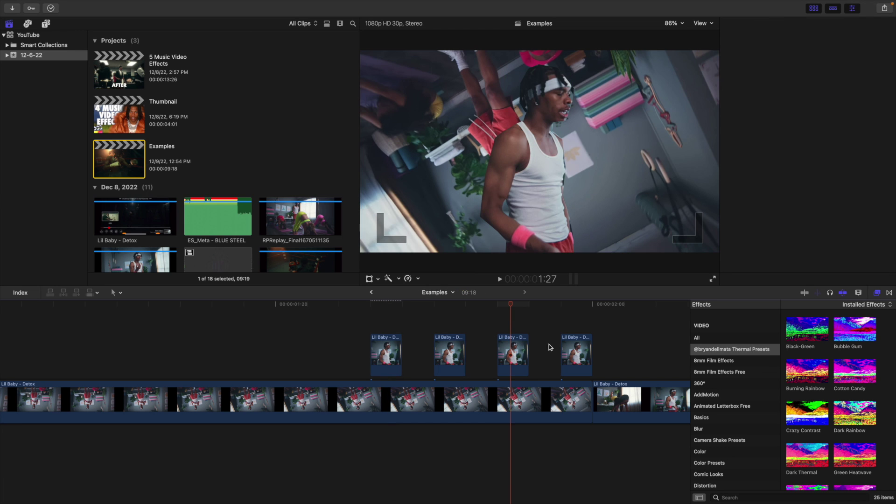
click(708, 338)
click(735, 497)
text(x-r)
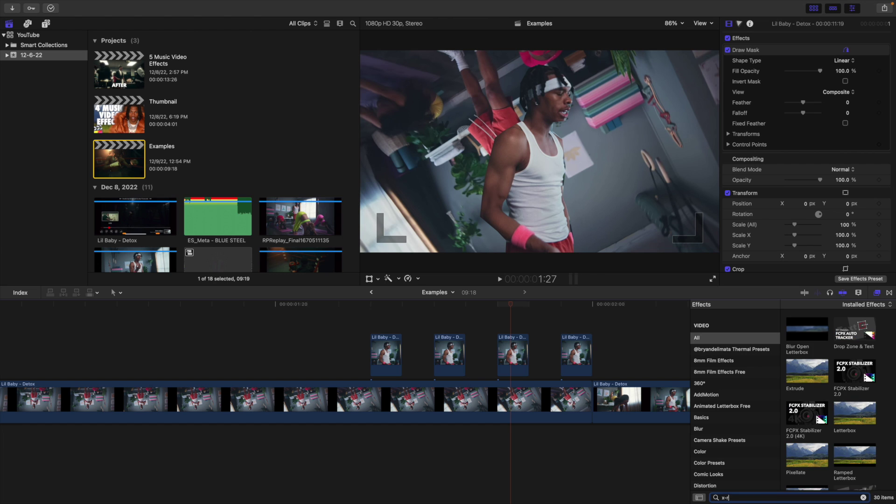
drag(805, 337, 513, 354)
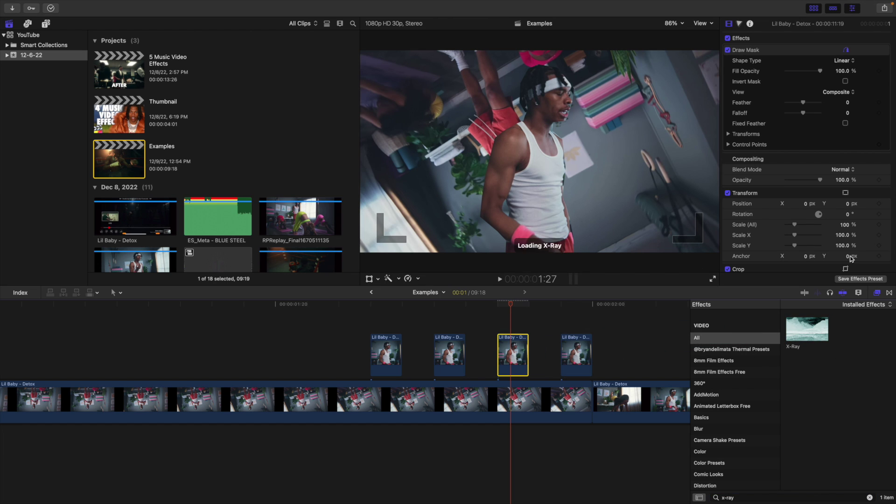
click(878, 293)
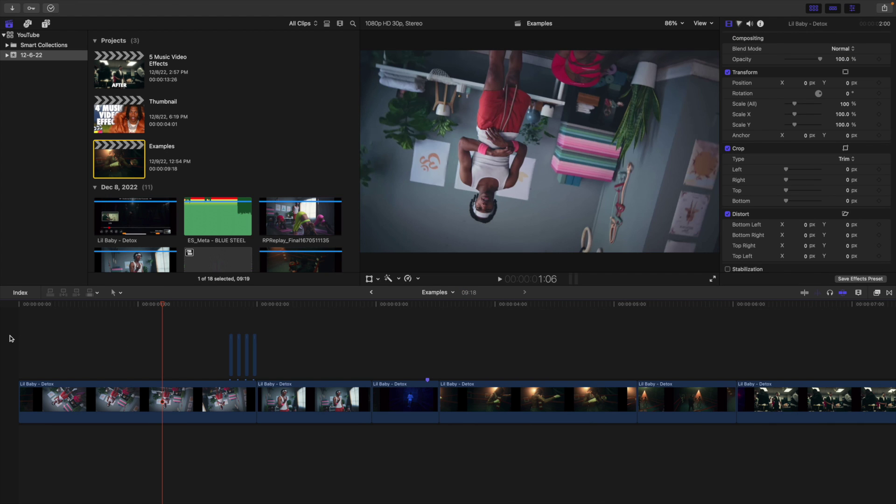
Step: Replay the opening from the start and around 1:00 through the cutout flashes to check the effects in motion
key(Home)
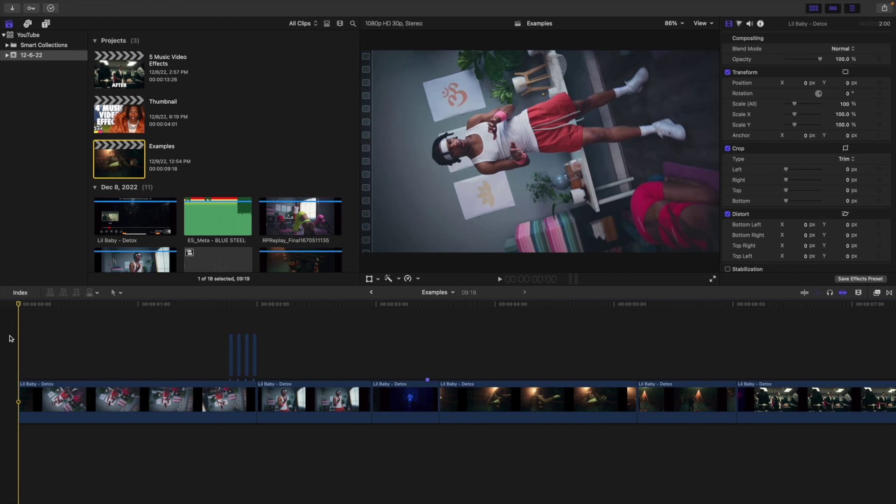
key(space)
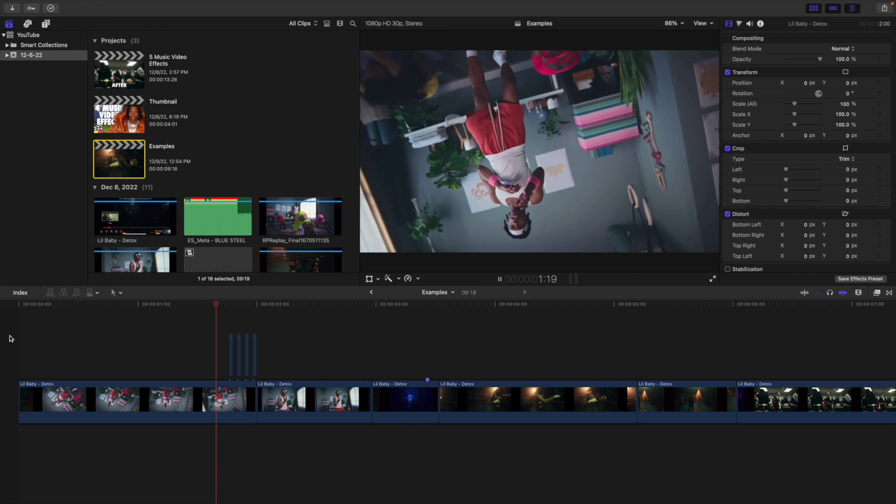
click(113, 337)
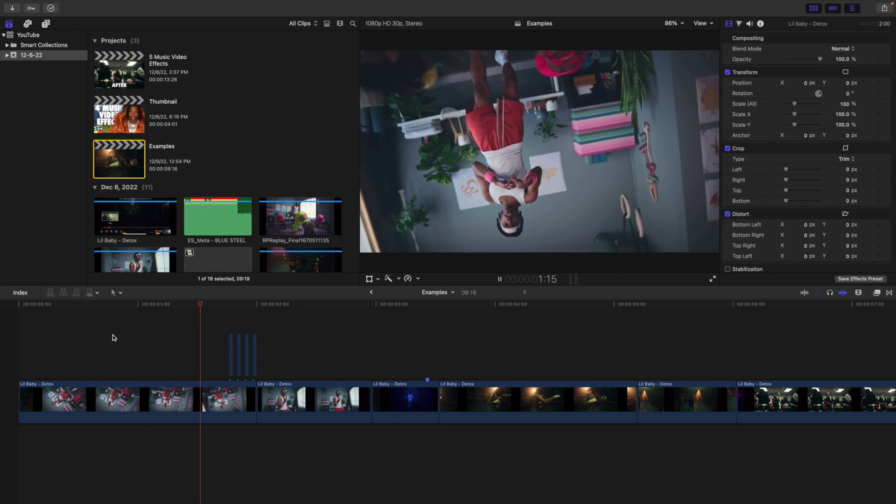
click(134, 334)
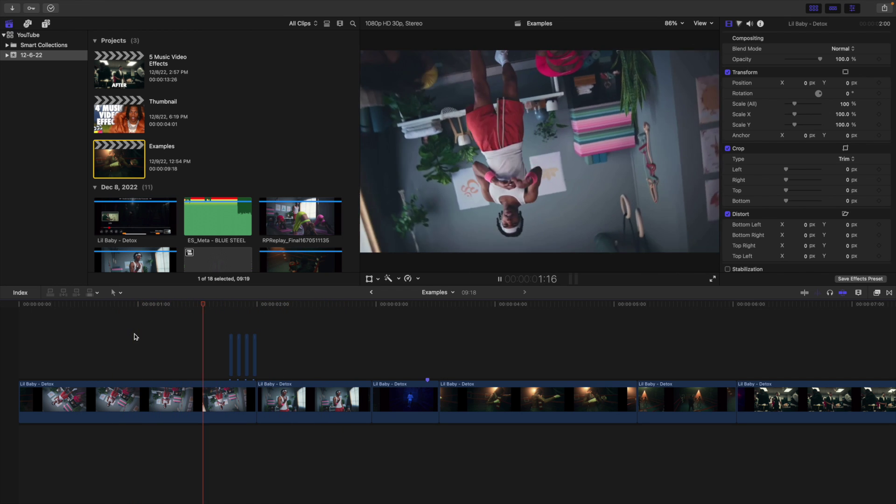
click(21, 337)
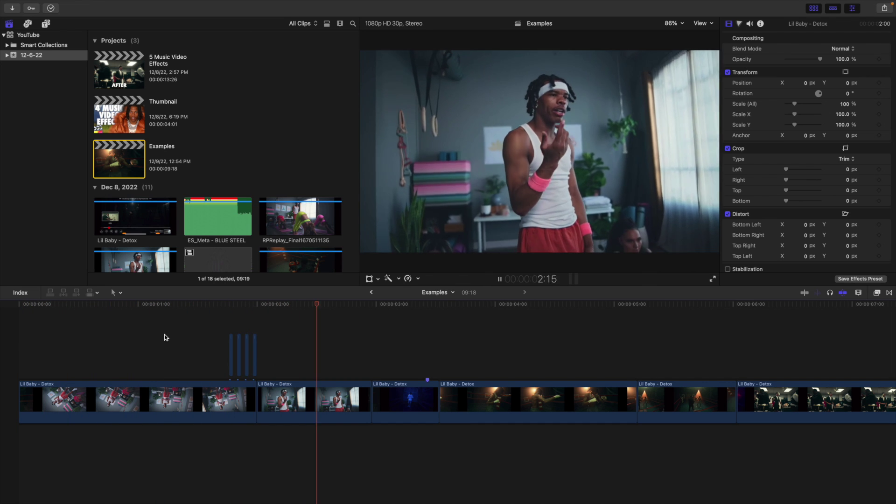
click(164, 337)
key(space)
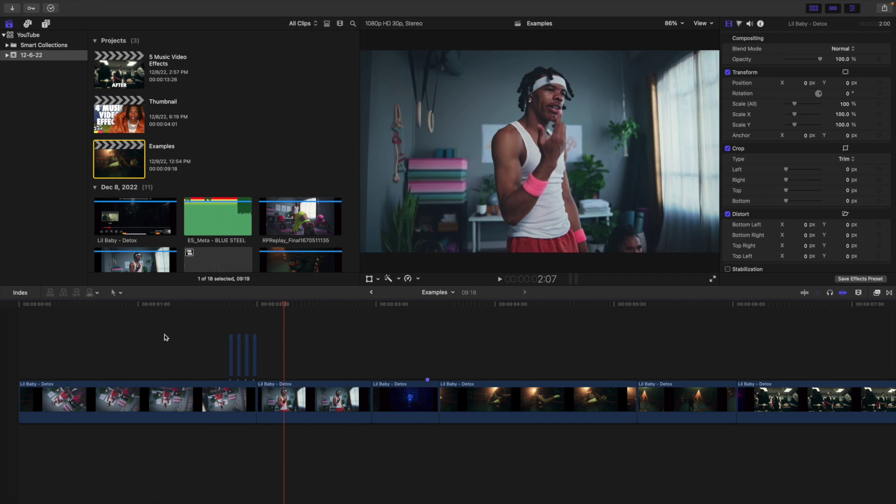
Step: Play the blue and red-lit corridor clip from its start and skim through the boxing close-up that follows it
scroll(118, 340, up, 3)
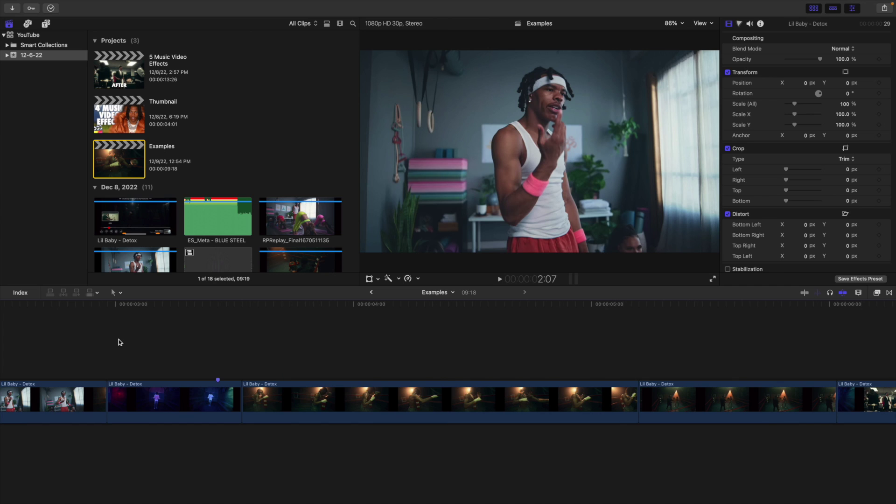
click(112, 343)
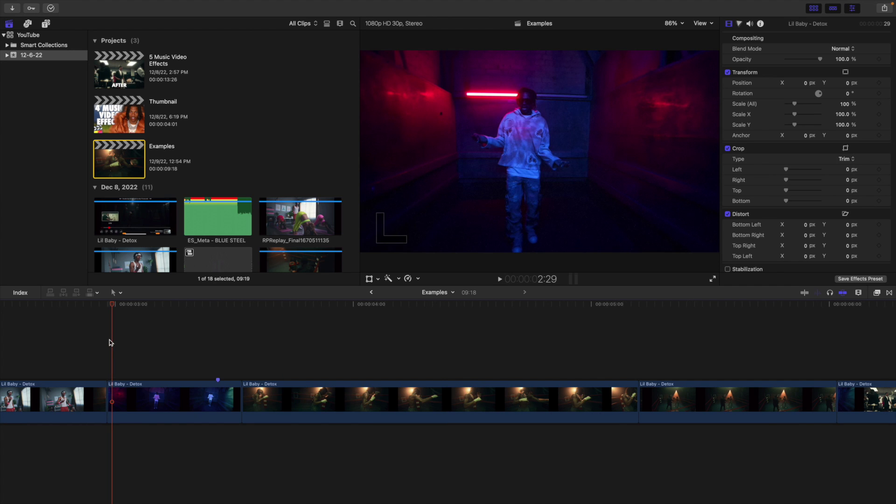
click(107, 342)
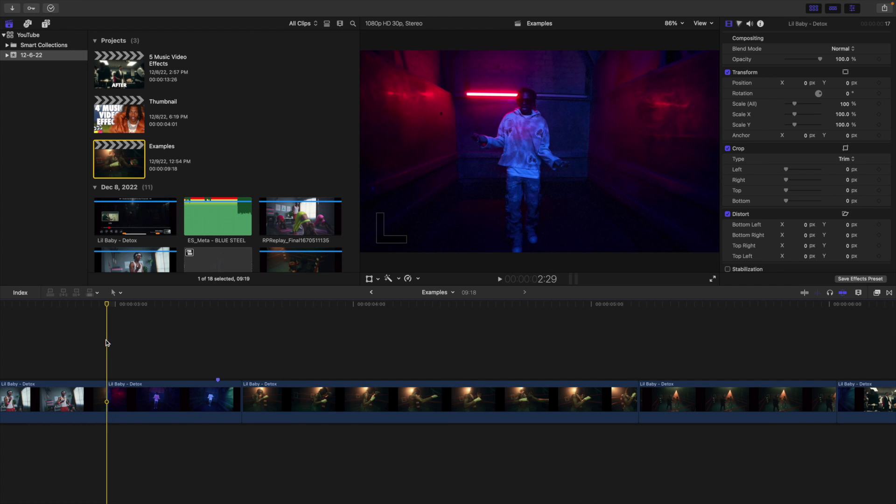
key(space)
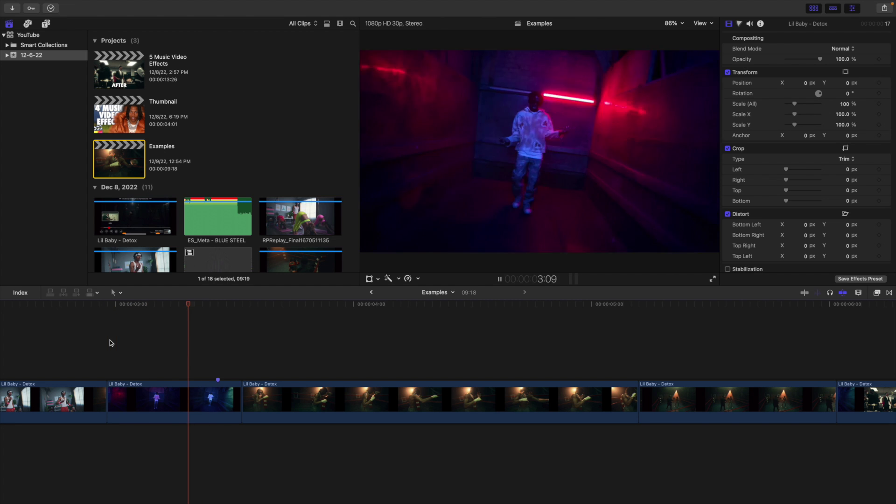
drag(337, 312, 542, 362)
drag(543, 310, 438, 332)
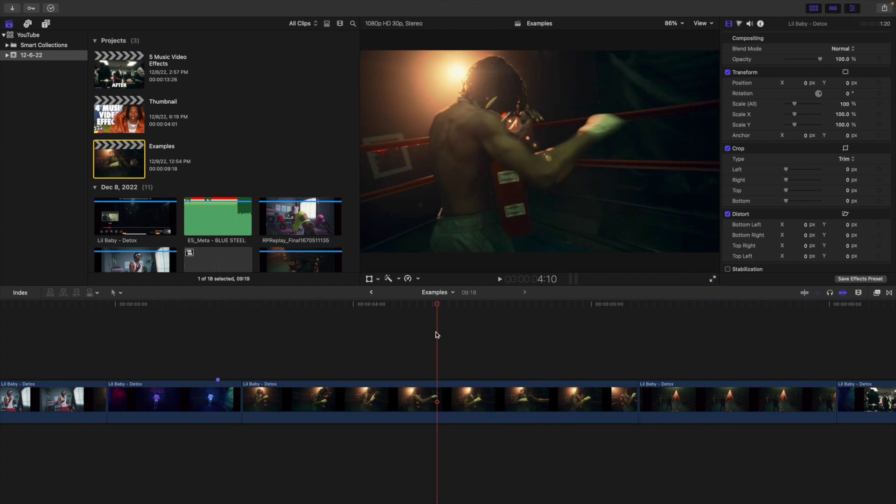
Step: Retime the boxing close-up clip to a custom forward rate of 1000% with ripple, and hide its speed bar
click(449, 390)
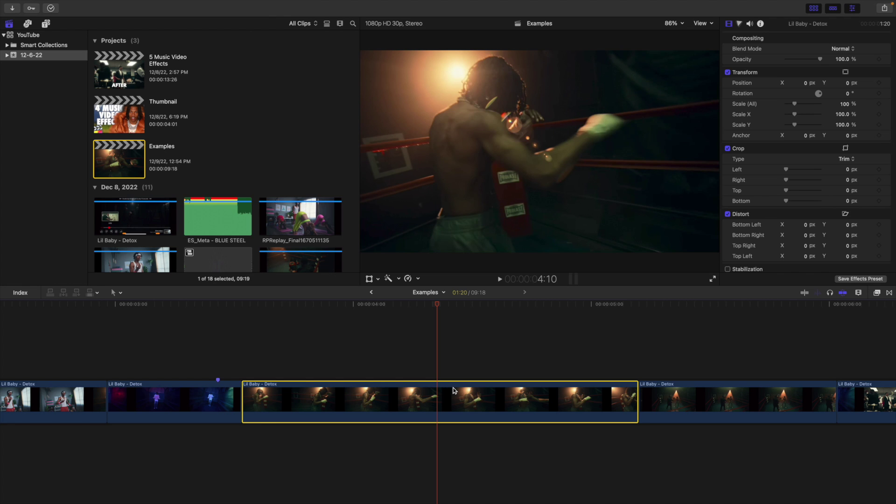
key(ctrl+v)
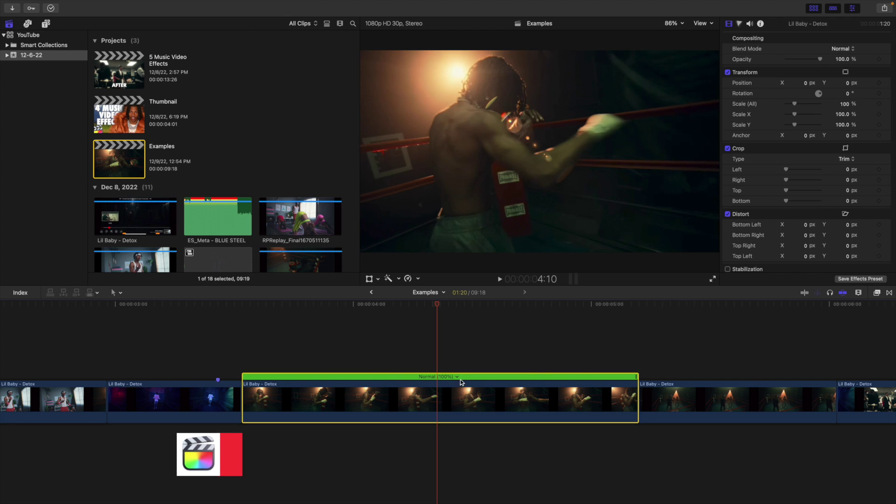
click(457, 377)
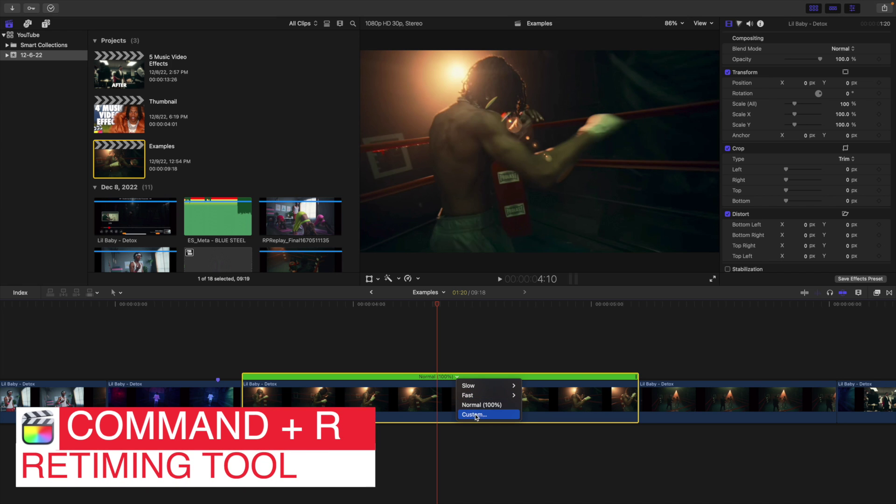
click(474, 414)
text(1000)
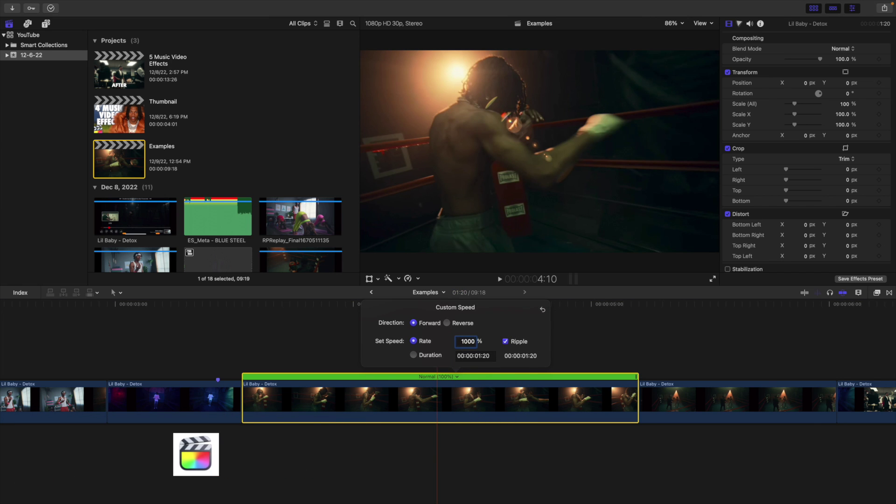
key(Return)
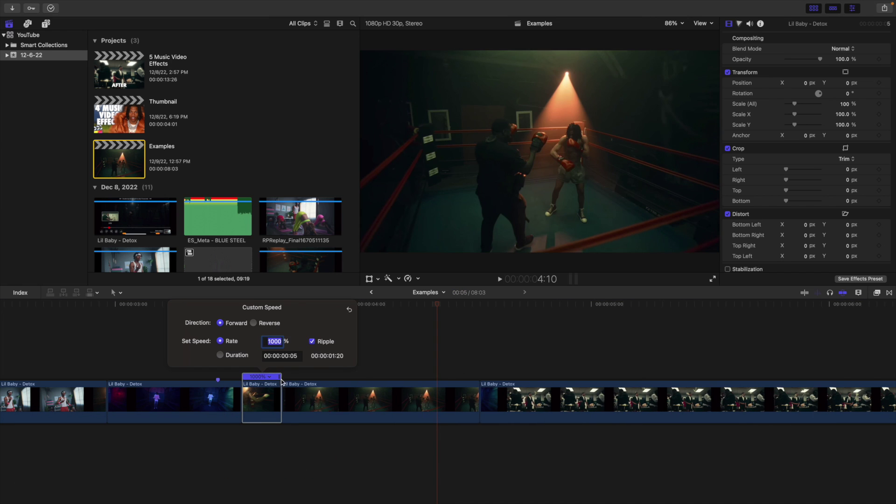
click(158, 381)
click(243, 394)
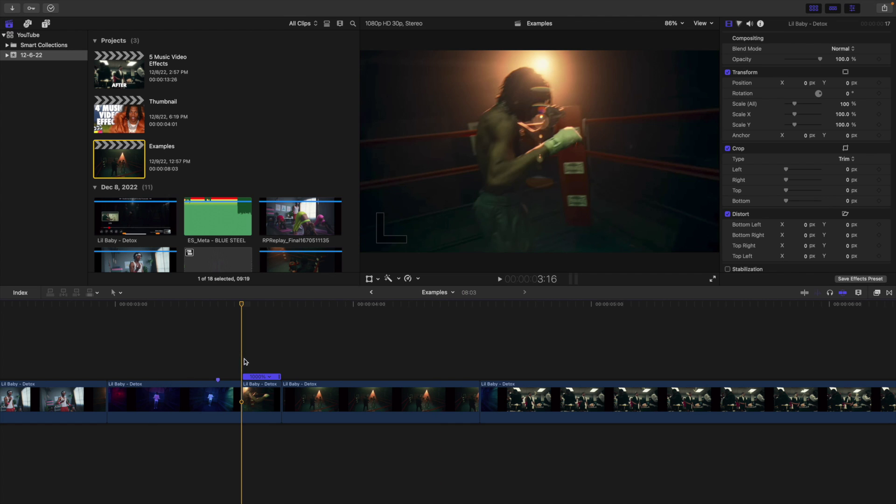
click(255, 393)
key(super+r)
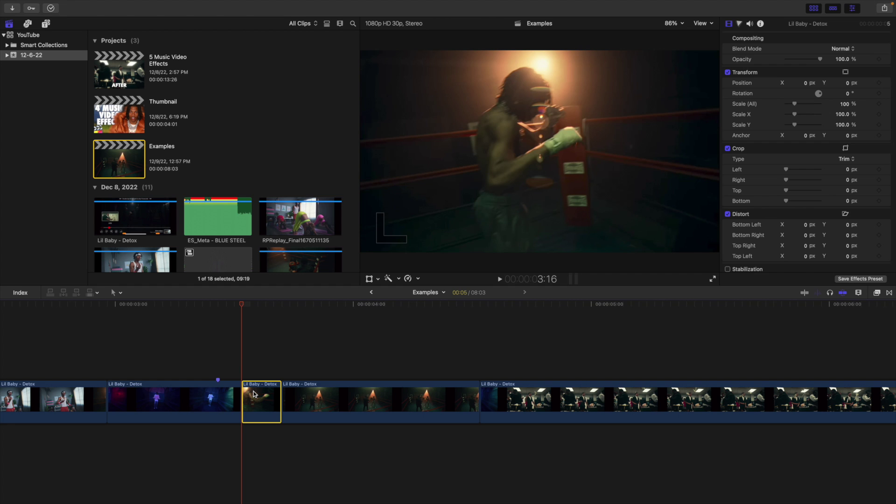
Step: Play from the middle of the corridor clip through the sped-up boxing clip to check the fast burst
key(space)
click(180, 369)
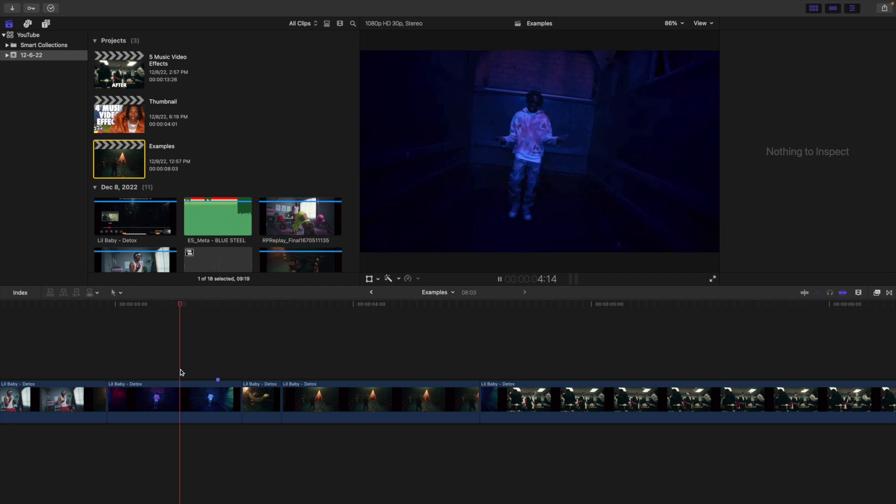
key(space)
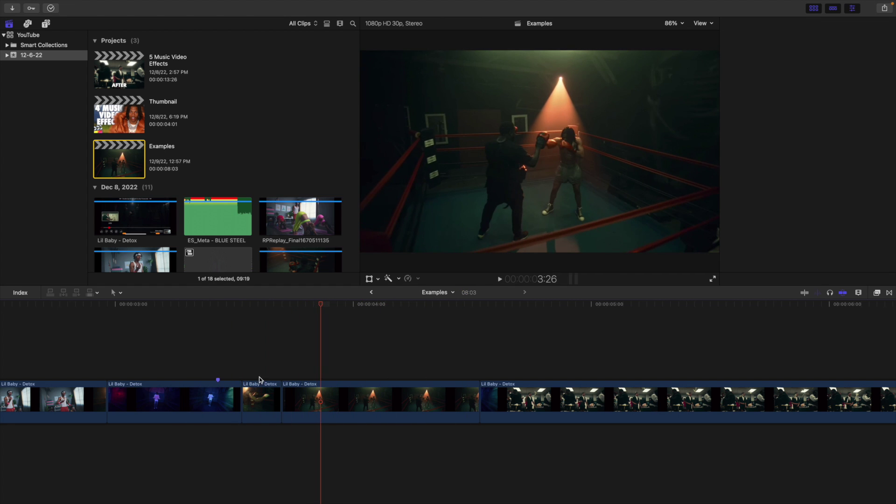
Step: Lift the sped-up boxing clip above the main storyline and align its start with the marker on the corridor clip
click(257, 385)
scroll(260, 383, up, 5)
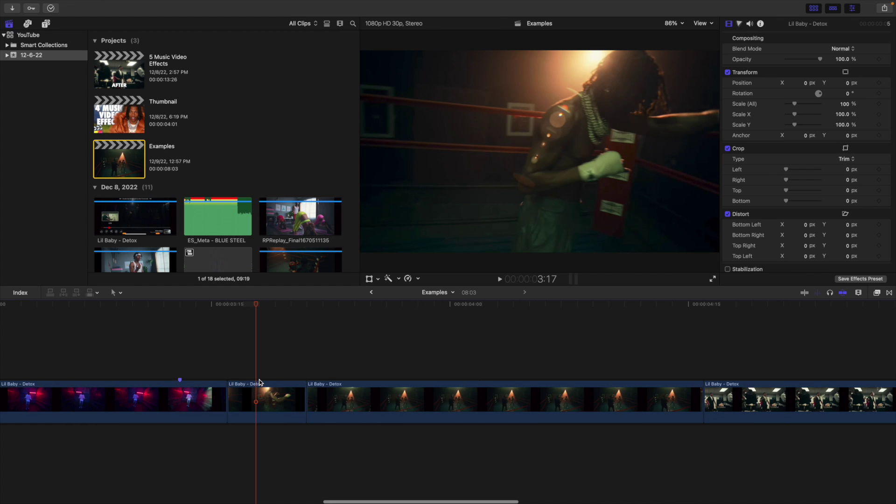
drag(426, 399, 383, 344)
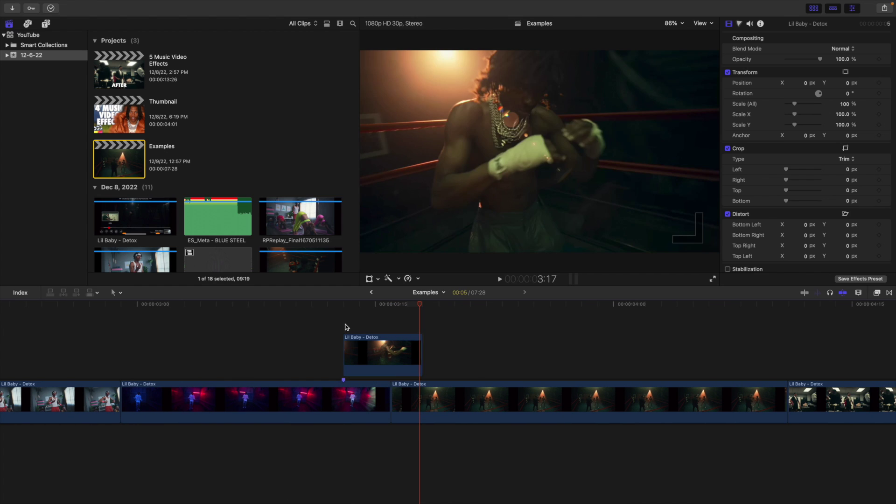
Step: Play from the start of the red and blue-lit corridor clip to check where the connected boxing clip comes in
key(space)
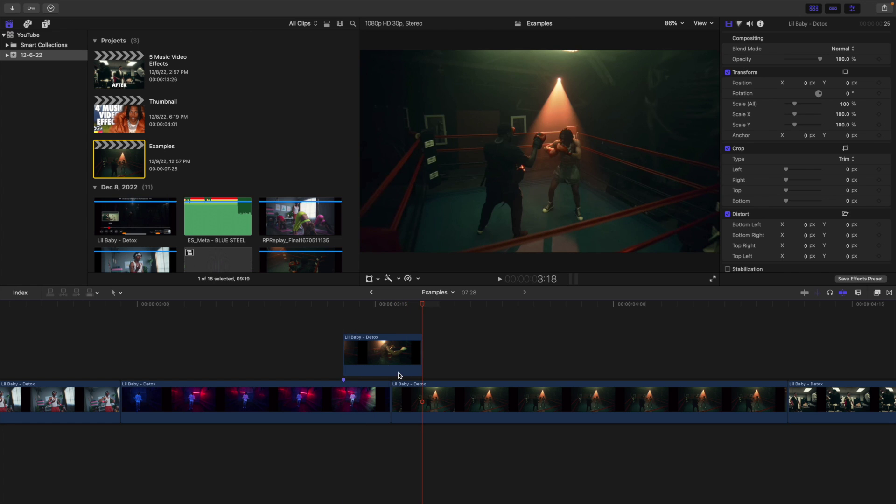
click(373, 331)
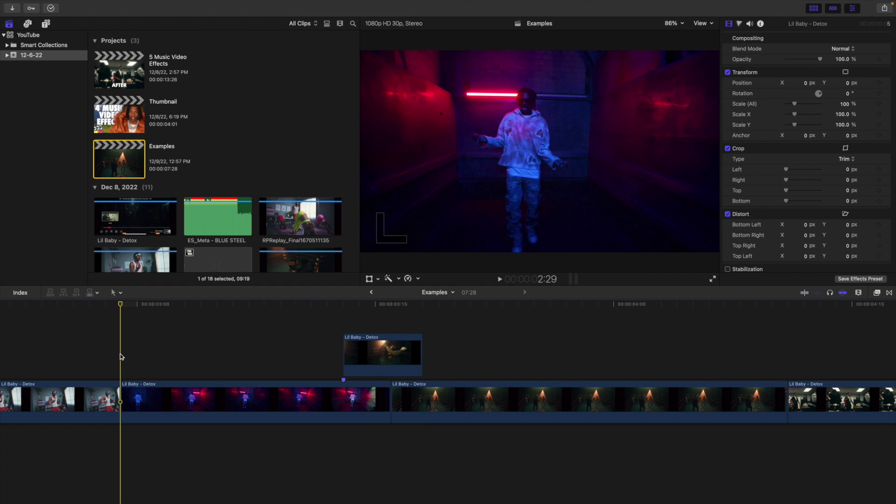
key(space)
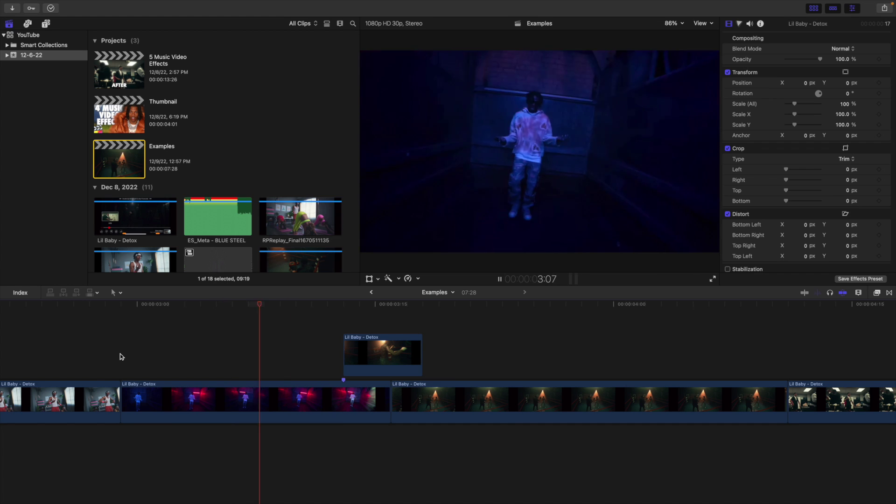
key(space)
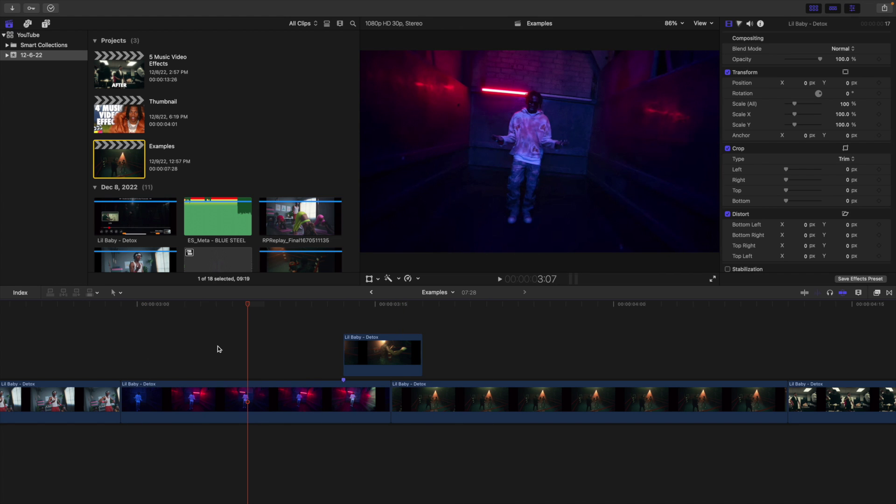
Step: Set the connected boxing clip's blend mode to Screen and its opacity to 80%
click(367, 344)
click(362, 346)
click(842, 49)
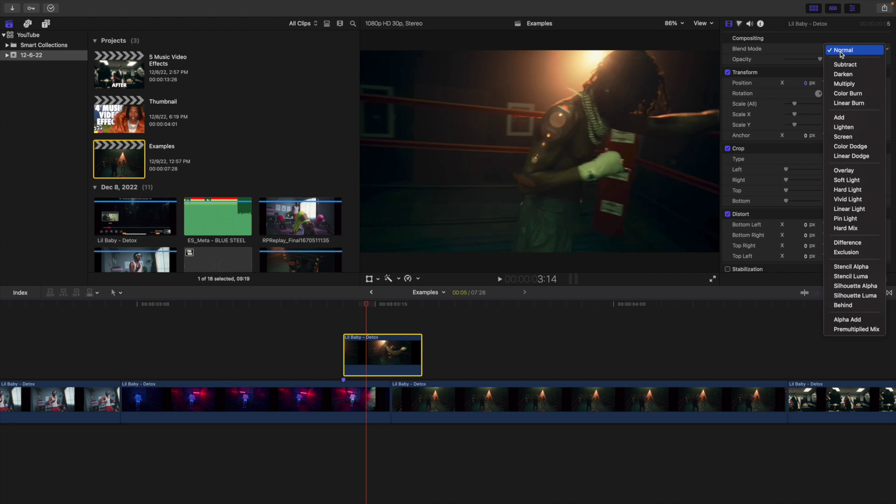
click(842, 137)
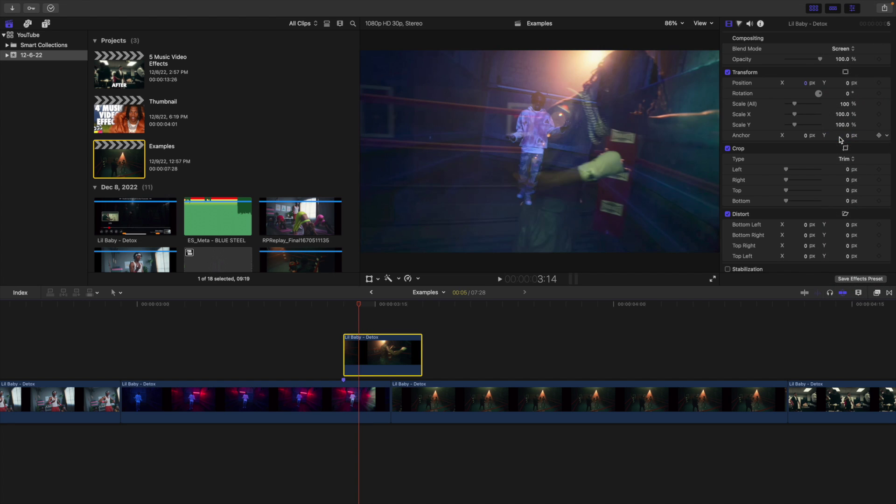
click(843, 58)
text(80)
key(Return)
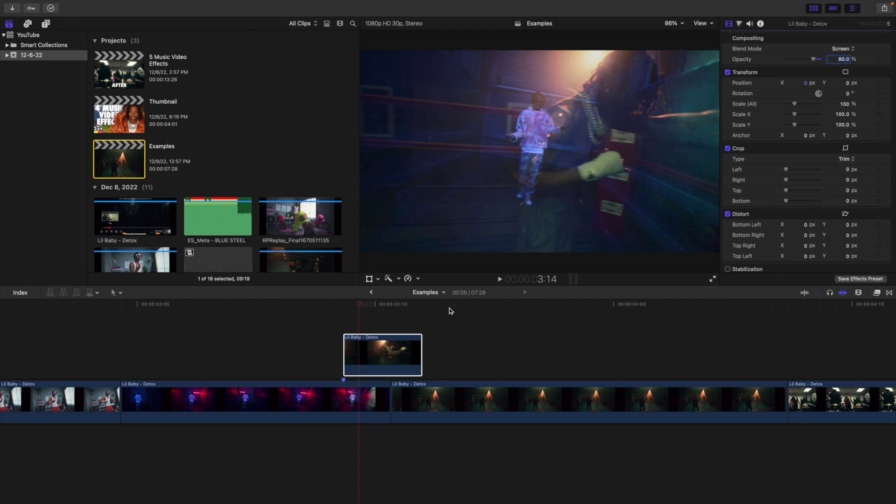
click(388, 343)
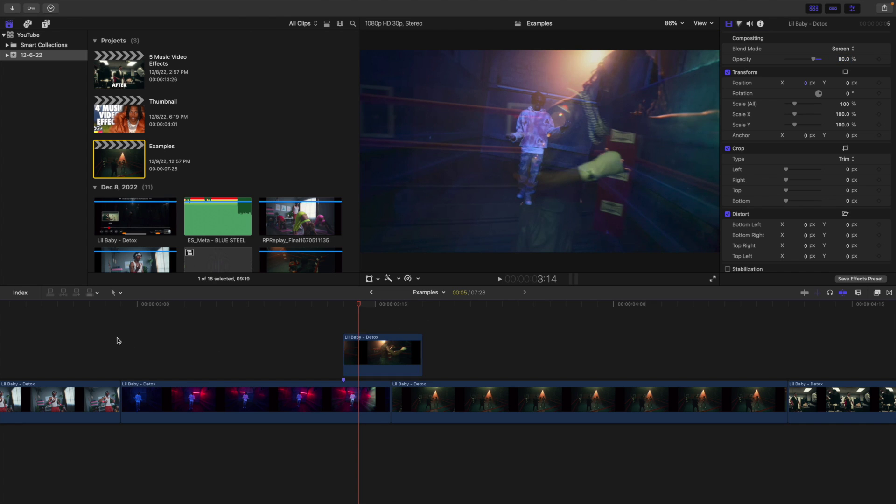
Step: Play from the start of the corridor clip through the boxing overlay to check the Screen blend
click(118, 340)
key(space)
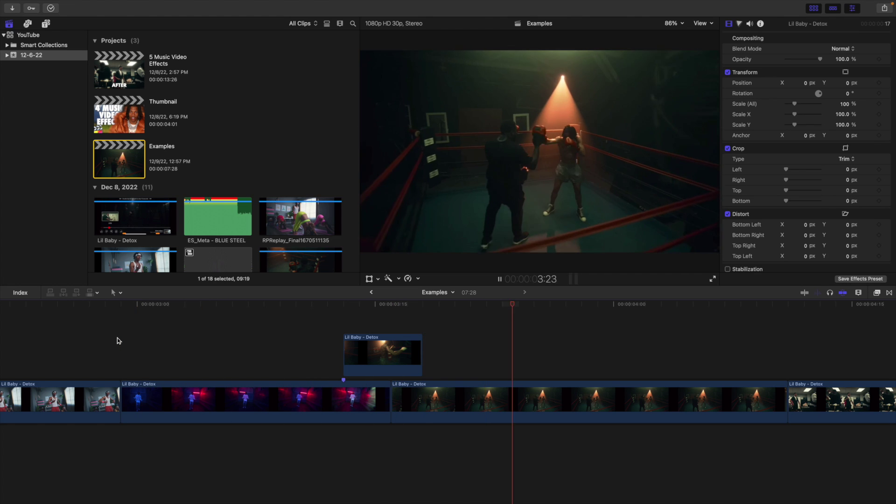
key(space)
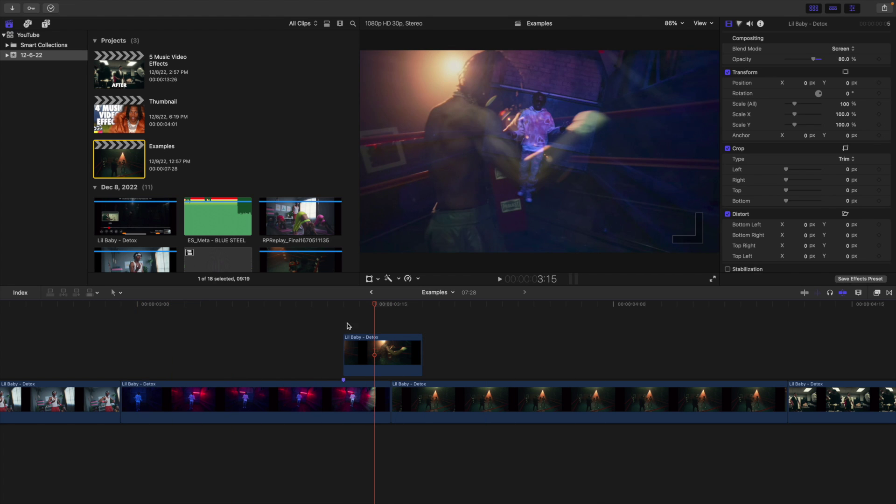
Step: Apply the Directional blur effect to the connected boxing clip above the corridor clip, then close the effects browser
click(347, 323)
click(379, 351)
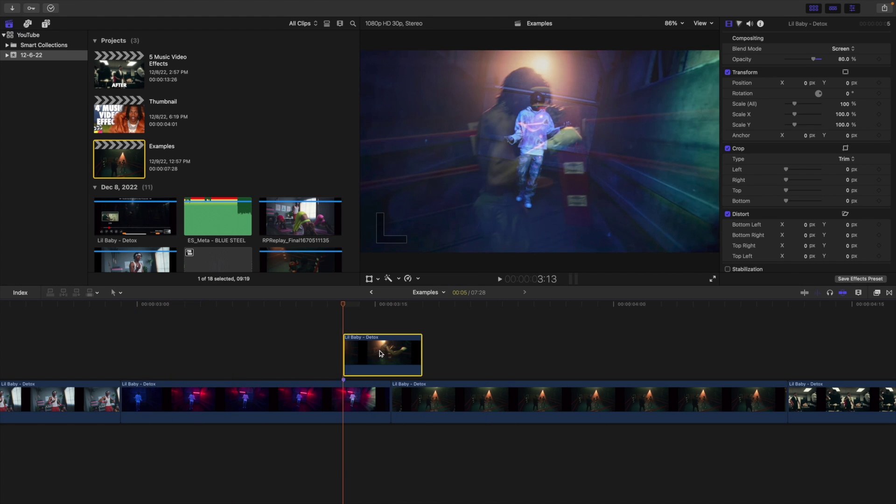
click(877, 294)
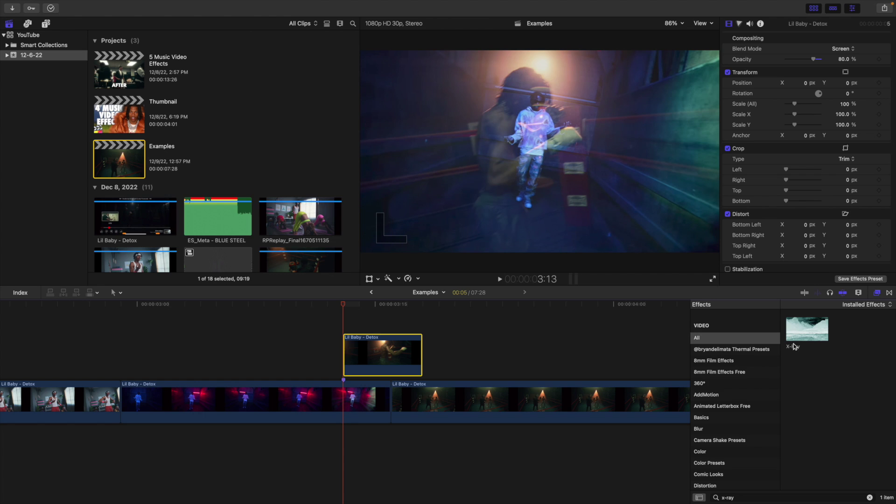
click(712, 428)
click(867, 497)
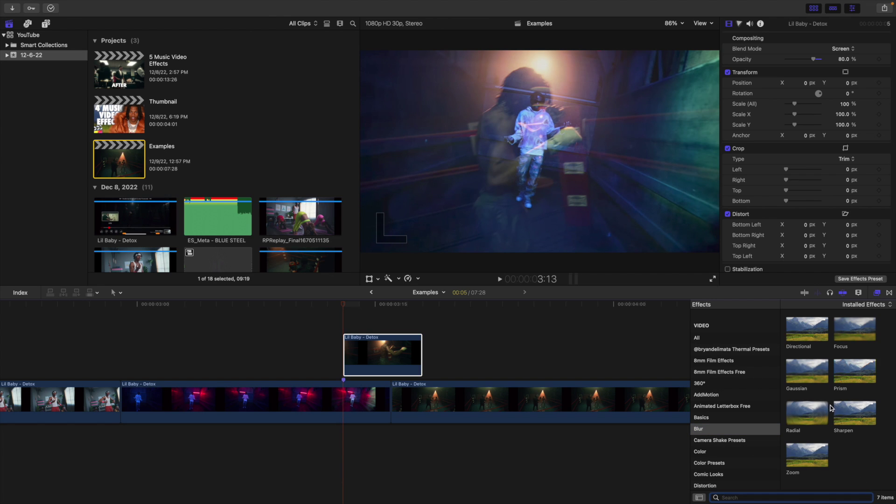
drag(802, 333, 387, 348)
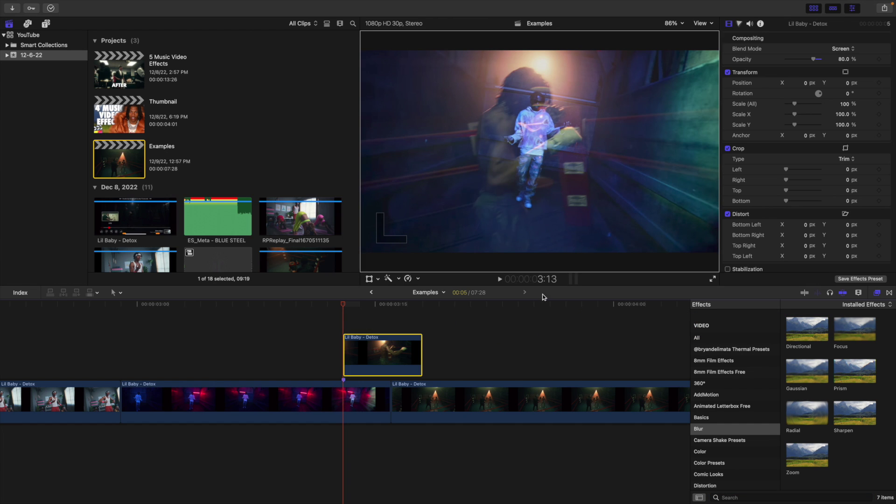
click(877, 293)
Step: Set the Directional blur Amount to 40 and add a keyframe for it at the start of the boxing clip
click(842, 59)
text(40)
key(Return)
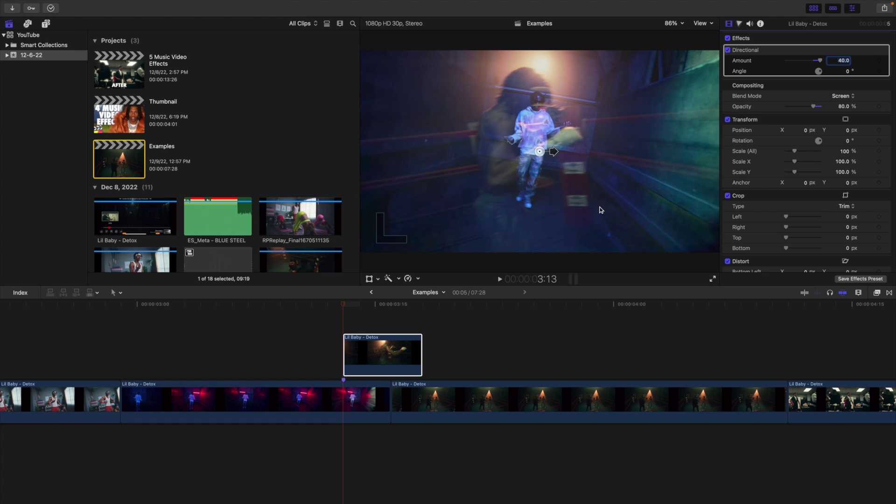
click(390, 348)
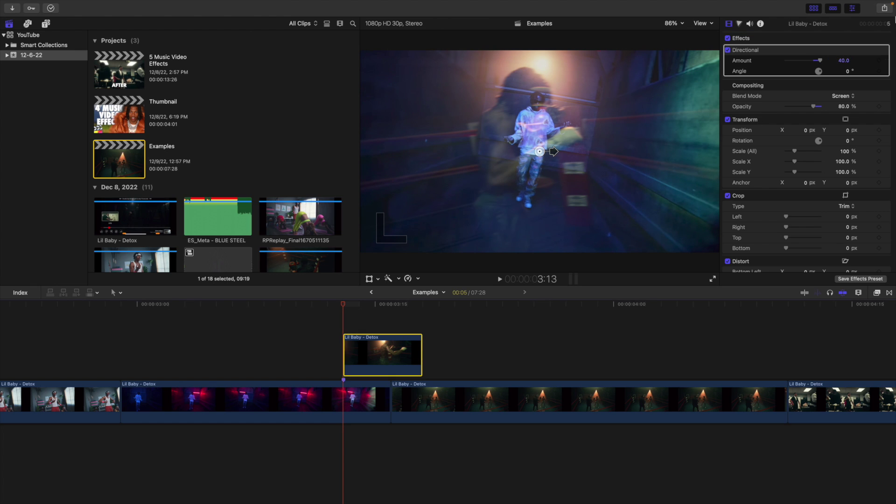
click(880, 61)
Step: Set the Directional blur Amount to 80 at the end of the connected boxing clip to keyframe the ramp
click(419, 323)
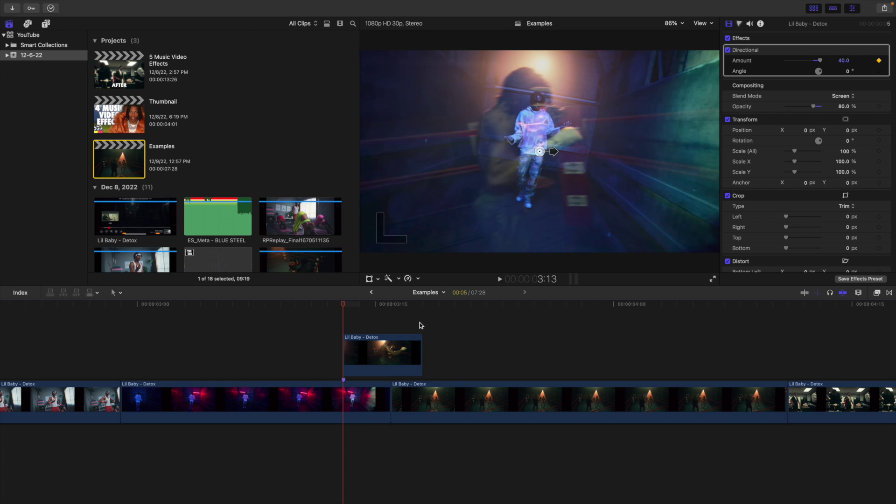
click(403, 347)
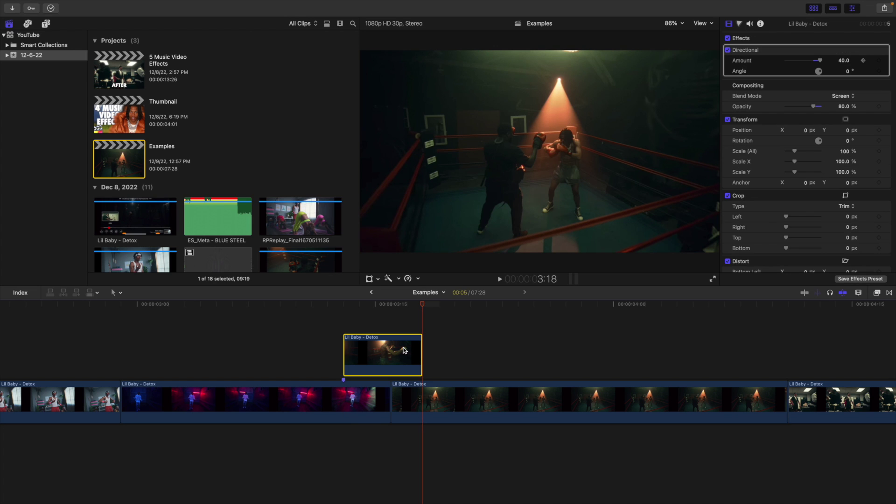
click(842, 61)
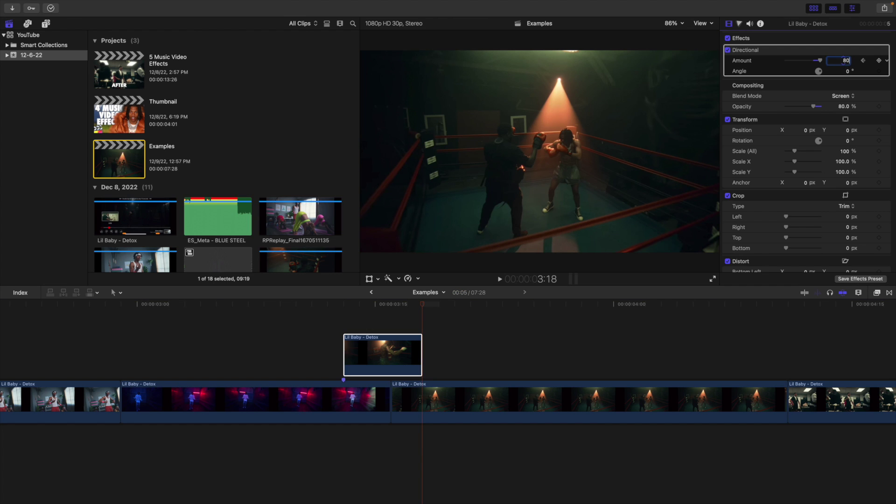
key(Return)
Step: Play the blurred boxing overlay, then replay it repeatedly from the start of the corridor clip to check the finished transition
click(343, 310)
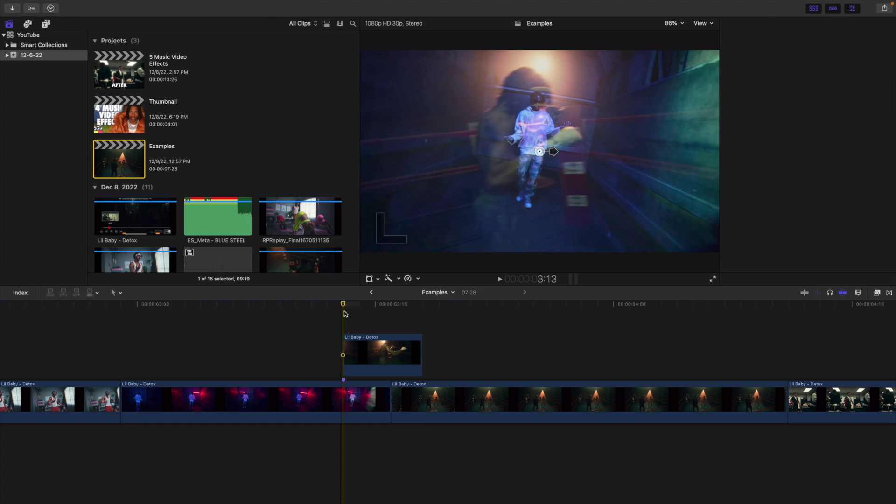
key(space)
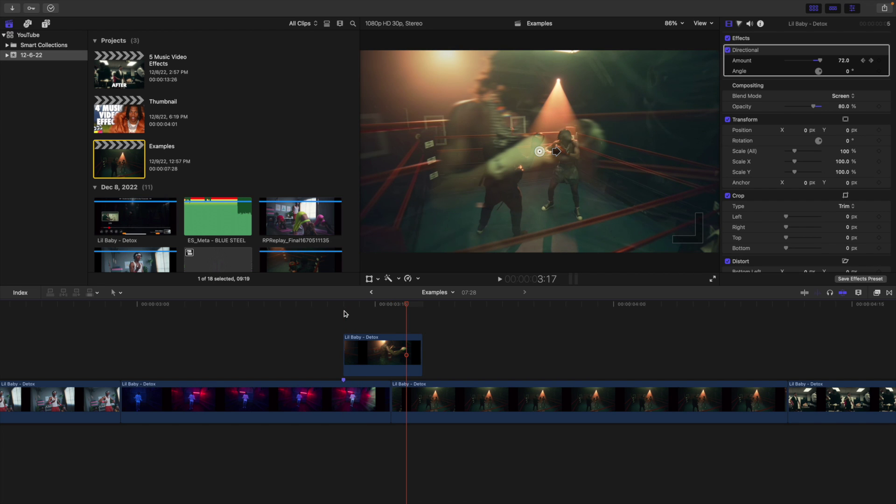
click(123, 336)
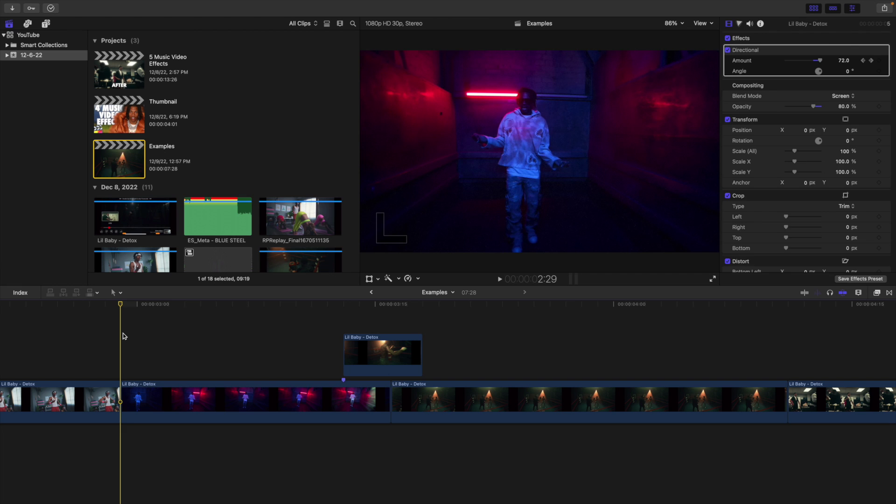
key(space)
click(124, 336)
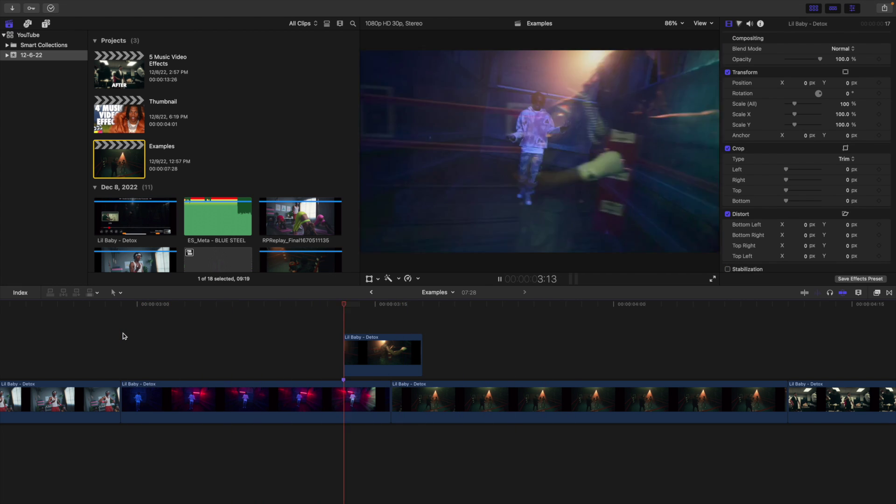
click(124, 336)
click(124, 336)
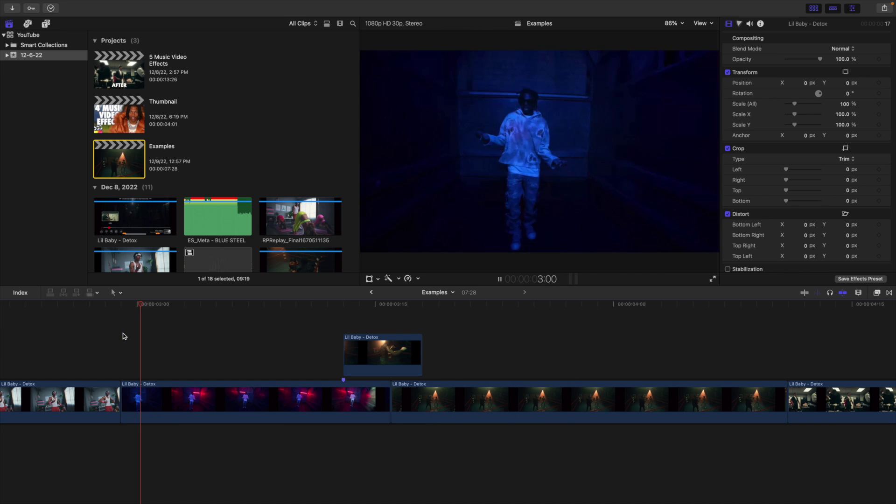
click(124, 336)
click(123, 336)
click(124, 336)
click(124, 336)
click(124, 337)
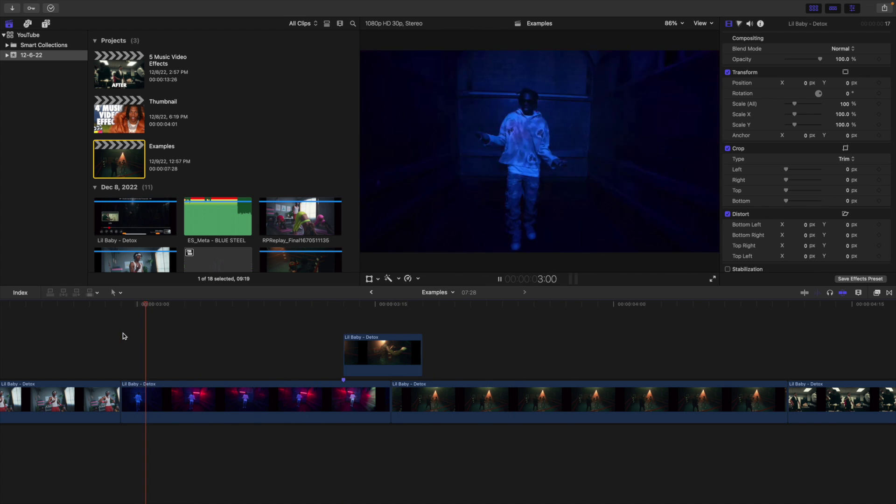
click(123, 336)
click(124, 336)
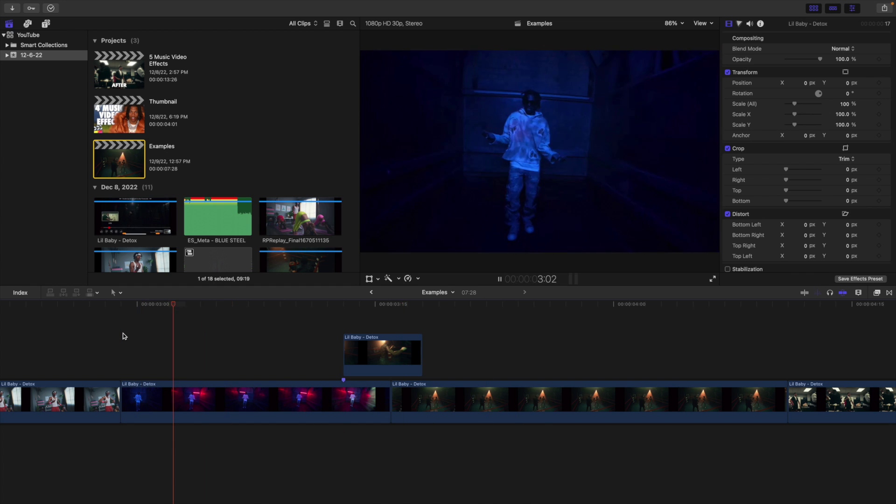
click(124, 336)
click(124, 336)
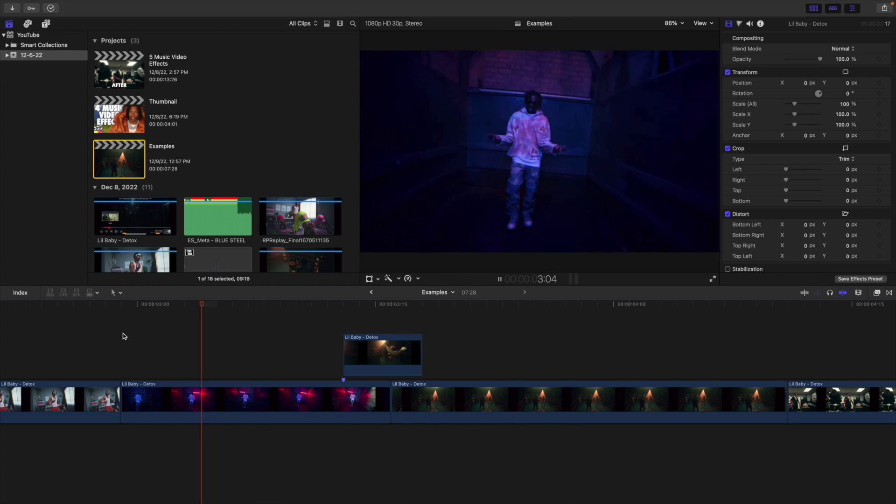
click(123, 336)
click(124, 336)
key(space)
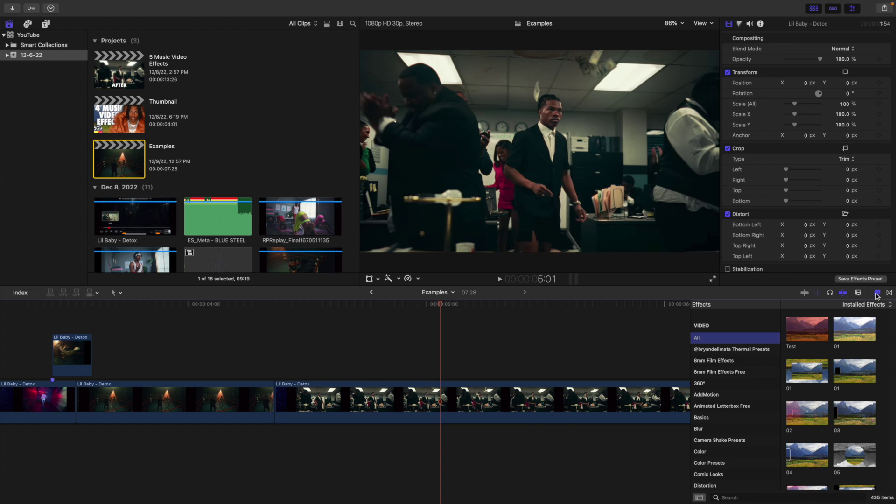
Step: Find the Pro Mist Filter, apply it to the office clip, and toggle it off and on to compare
click(767, 497)
text(pro)
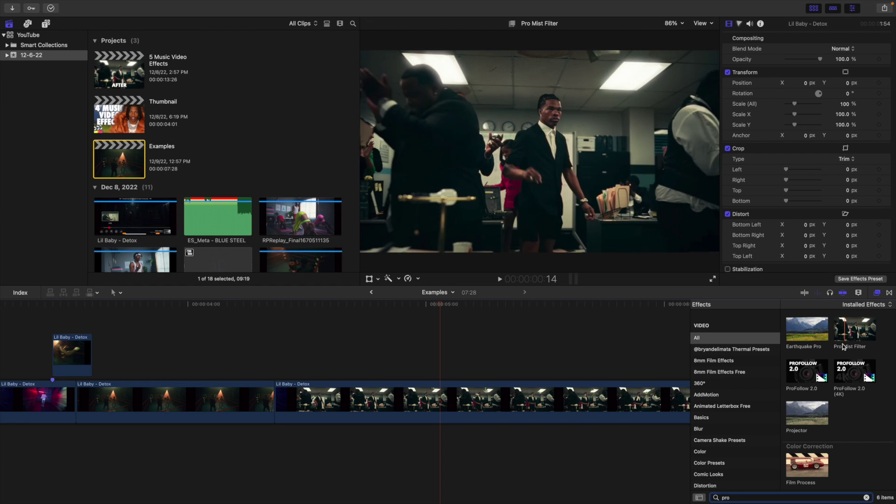
drag(857, 332, 457, 397)
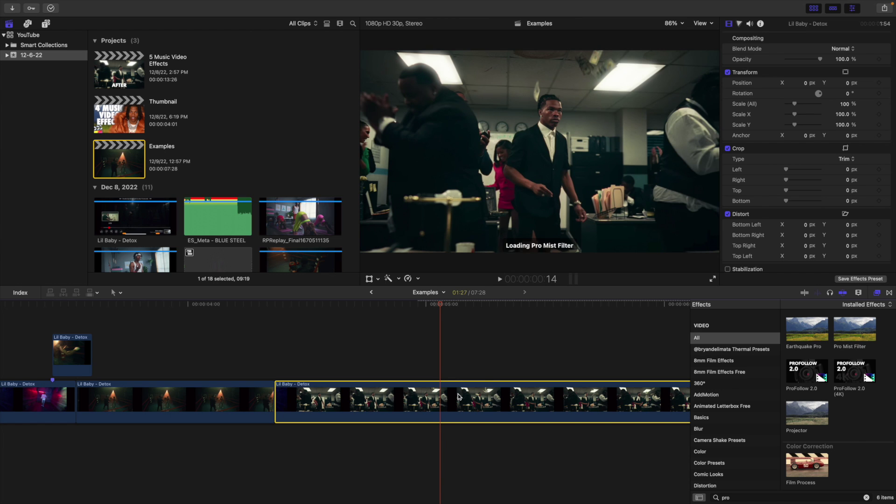
click(876, 292)
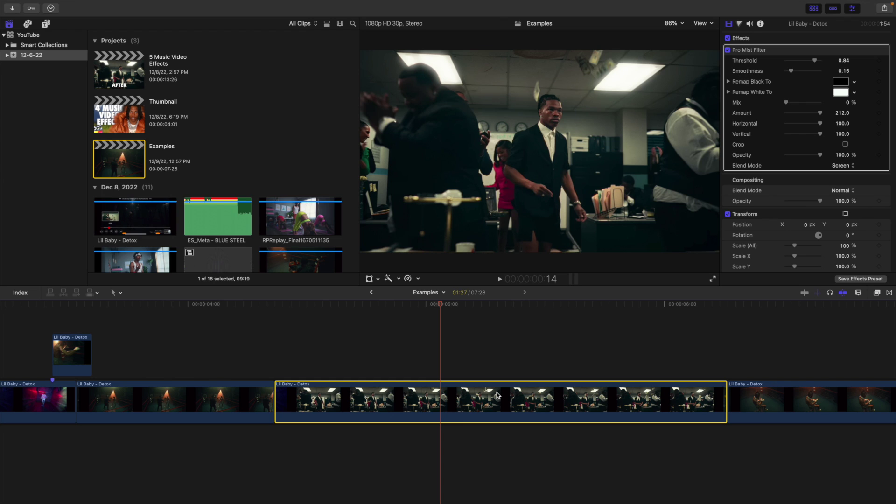
click(728, 50)
click(727, 50)
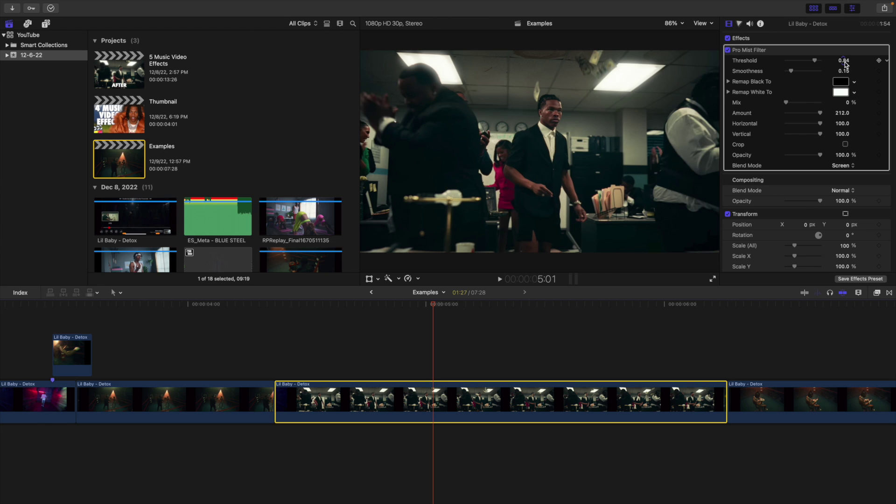
Step: Set the Pro Mist Filter's Threshold to 0.36 and its Amount to 358 on the office clip
drag(846, 64, 843, 60)
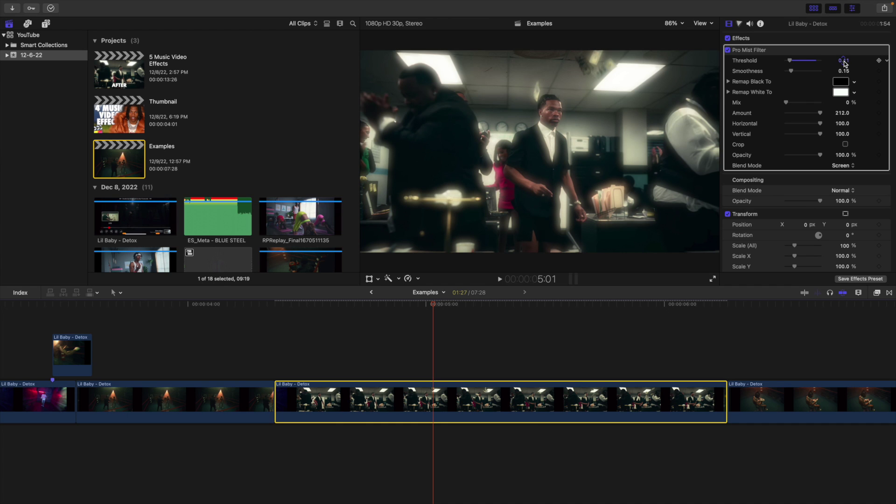
key(super+z)
drag(844, 61, 845, 63)
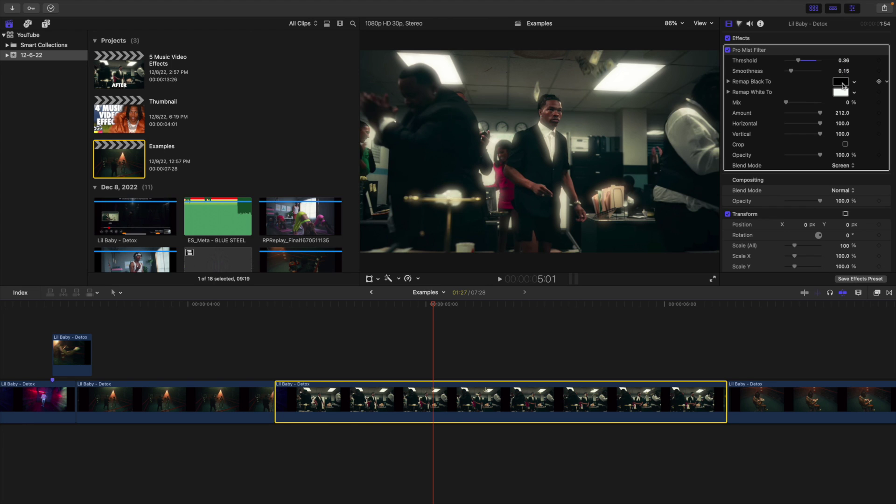
drag(842, 113, 841, 110)
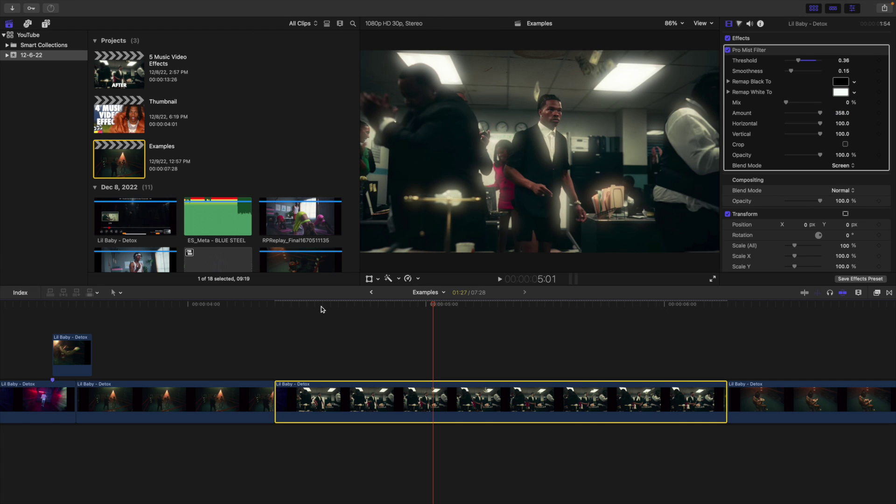
Step: Play the office clip from its start, then replay from the preceding boxing clip to check the glow across the cut
click(276, 329)
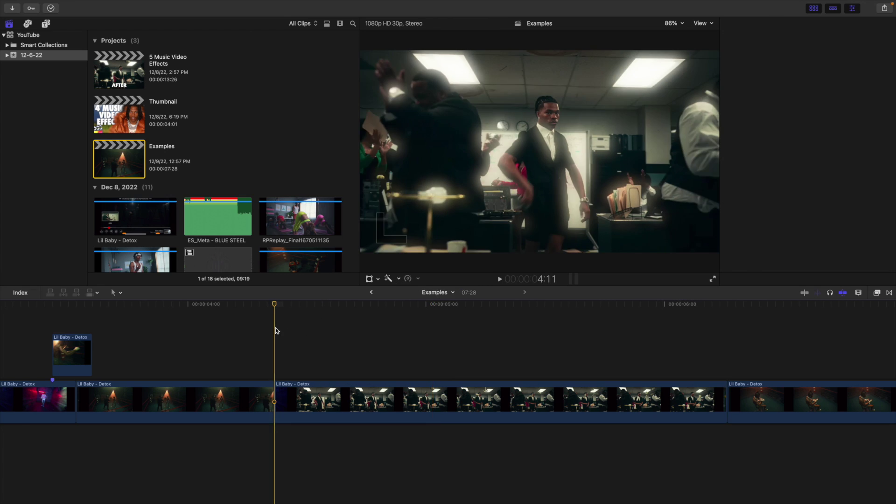
key(space)
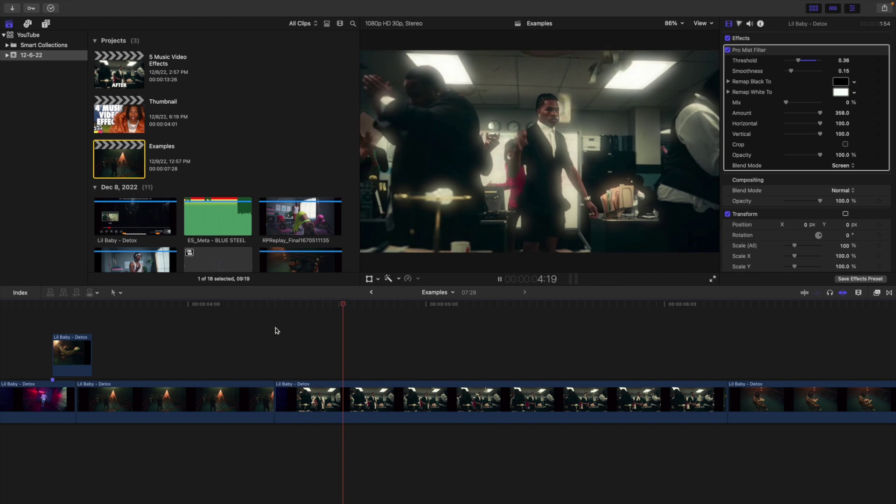
click(275, 330)
click(263, 331)
click(226, 325)
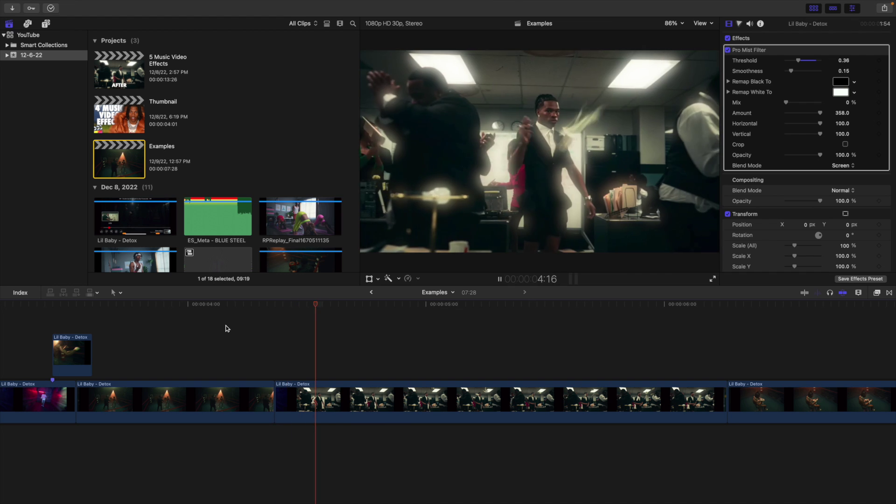
click(226, 326)
click(226, 326)
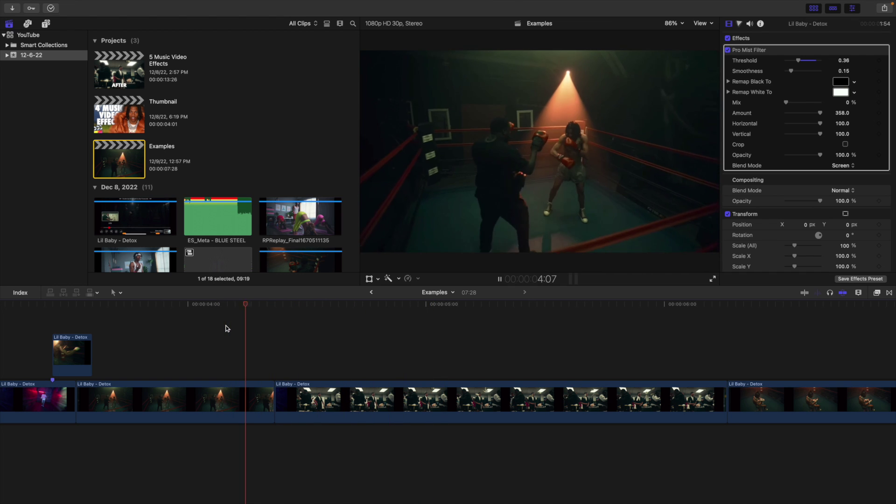
click(226, 325)
key(space)
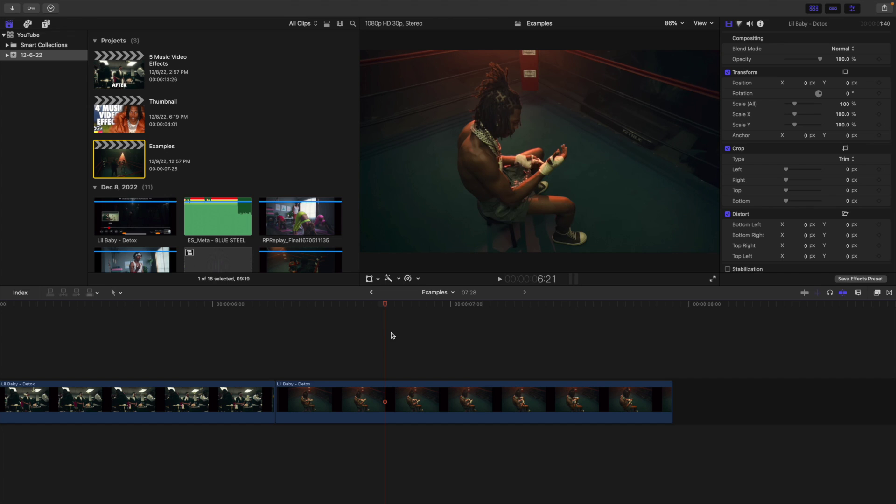
Step: Add a Color Board correction to the seated boxer clip and raise its Global saturation to 75%
click(384, 398)
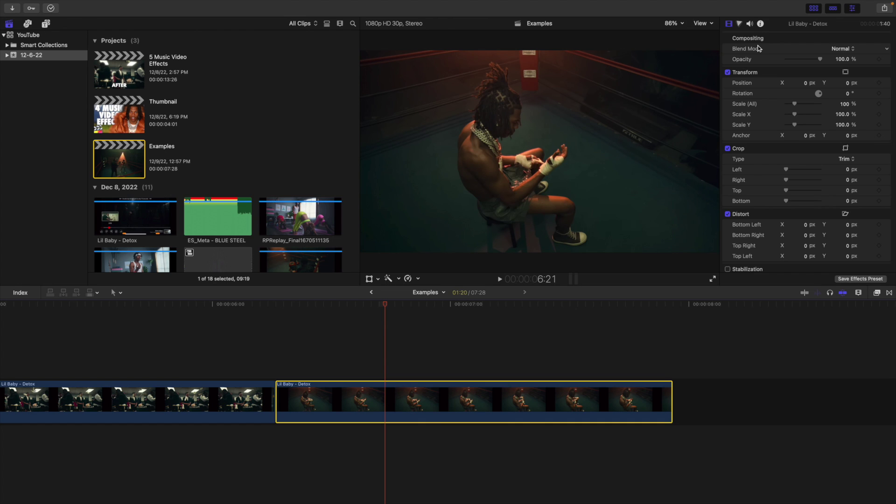
click(740, 24)
click(752, 37)
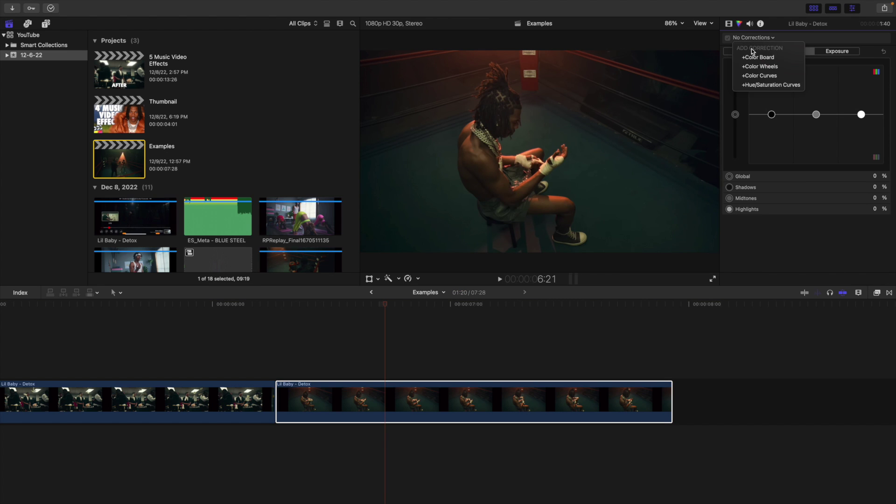
click(756, 56)
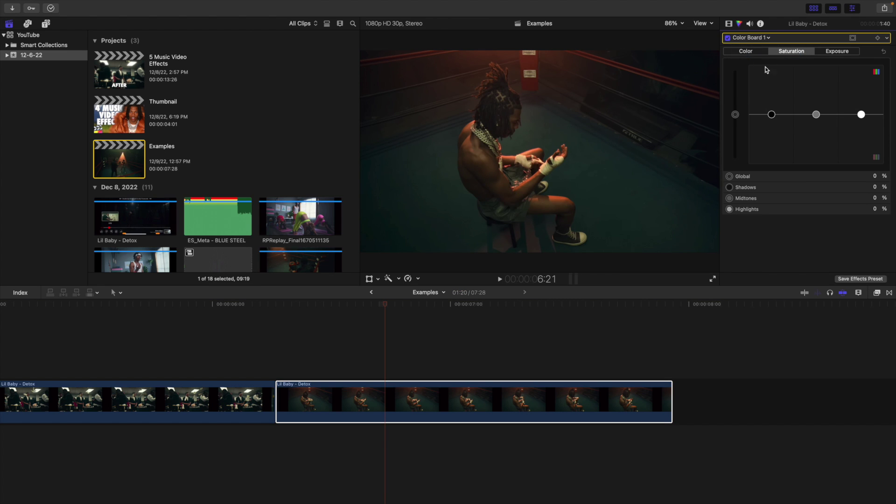
drag(736, 116, 735, 78)
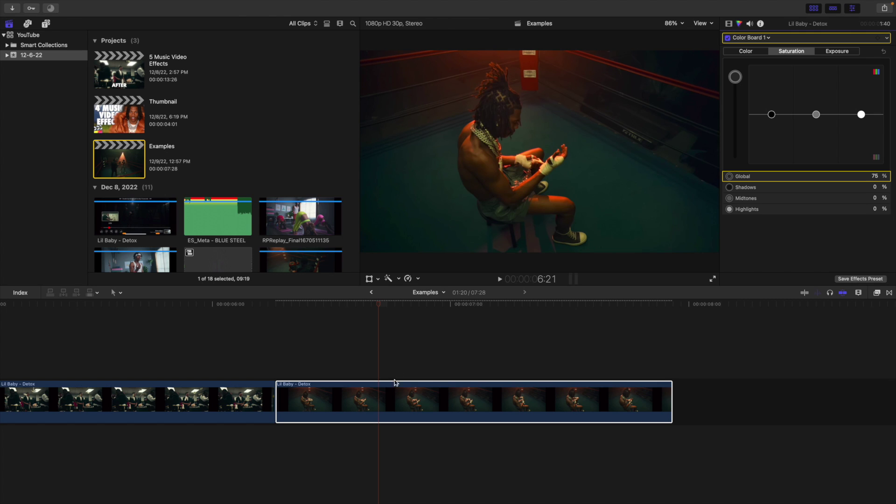
Step: Search the effects for "fisheye" and apply the Fisheye effect to the seated boxer clip
click(392, 396)
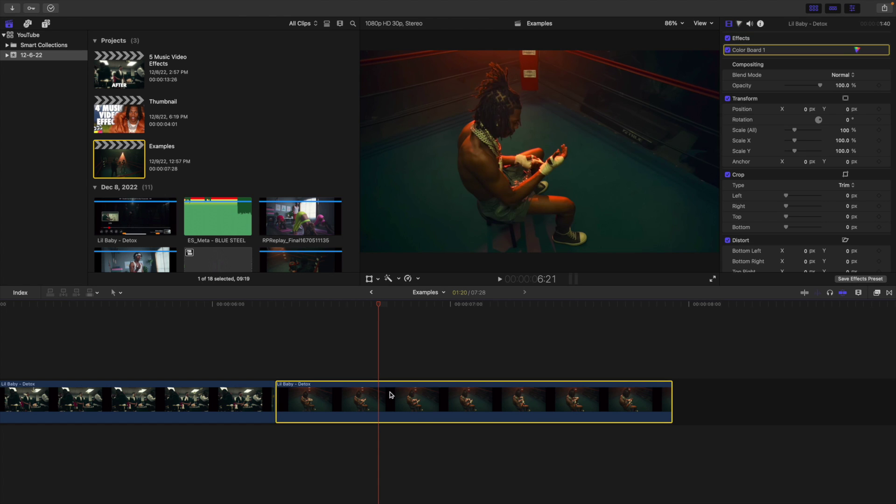
click(877, 293)
click(740, 497)
text(fisheye)
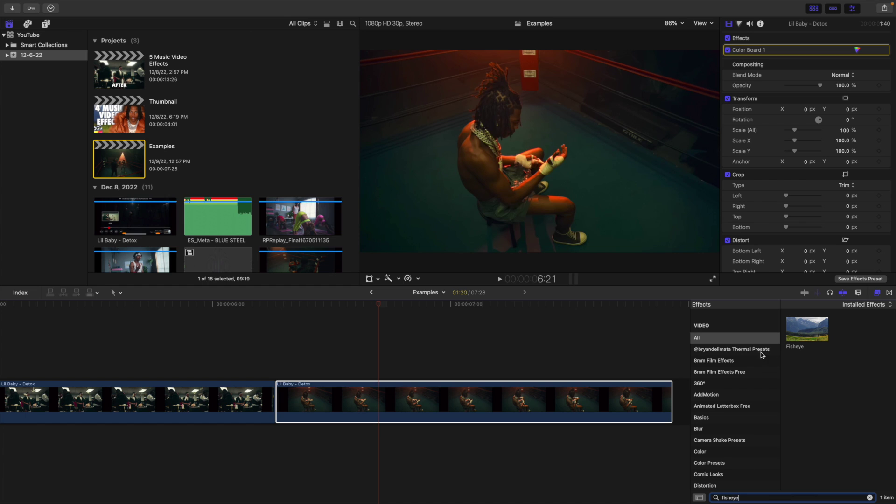
drag(806, 333, 491, 394)
click(877, 294)
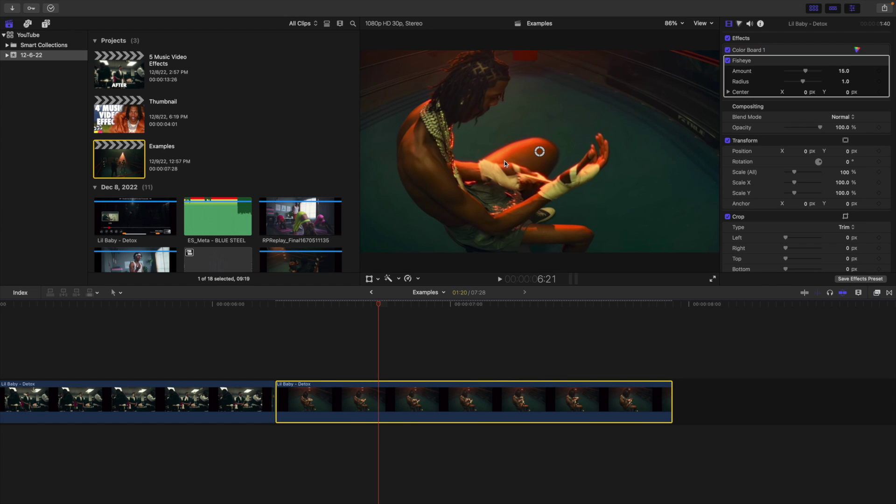
Step: Set the Fisheye Amount to 3 and turn the effect off and on to compare the distortion
click(842, 71)
text(3)
key(Return)
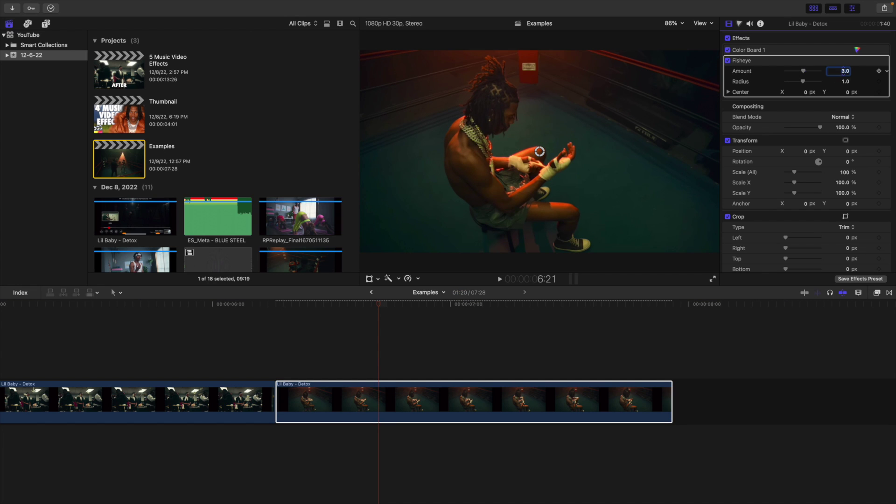
click(728, 61)
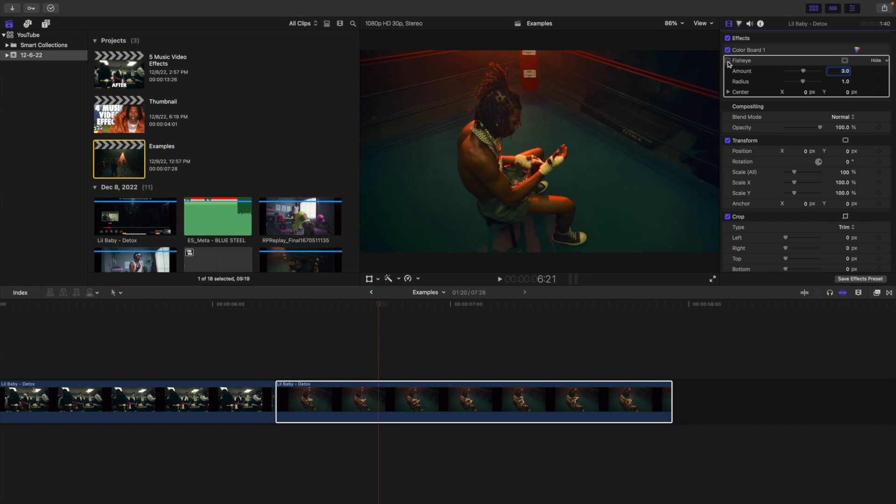
click(728, 60)
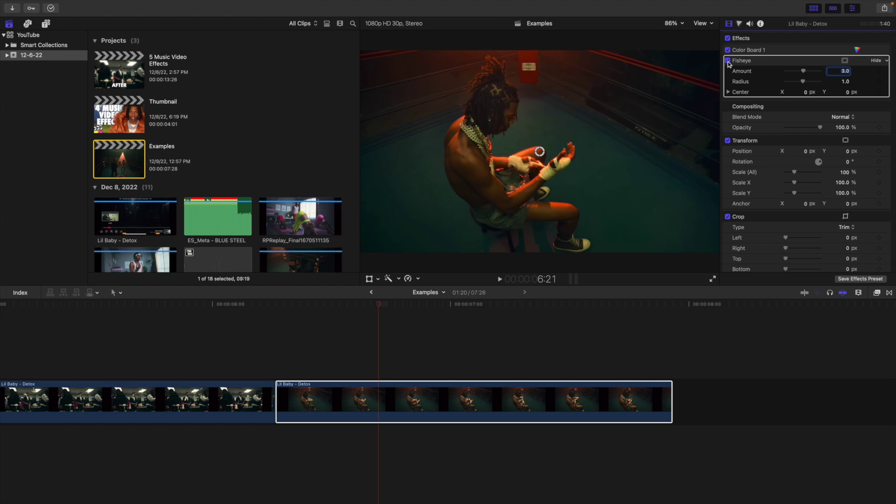
Step: Find the Film Grain effect, apply it to the seated boxer clip, and set its Style to Realistic Grain
click(394, 385)
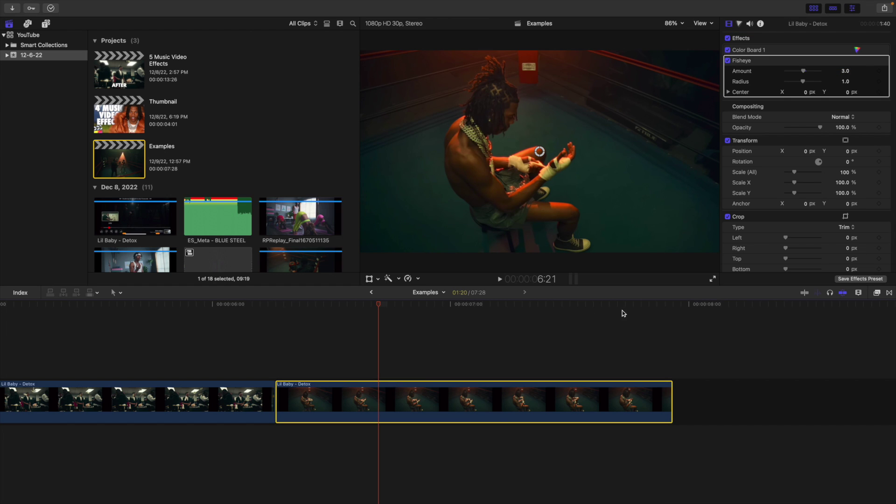
click(878, 293)
click(769, 498)
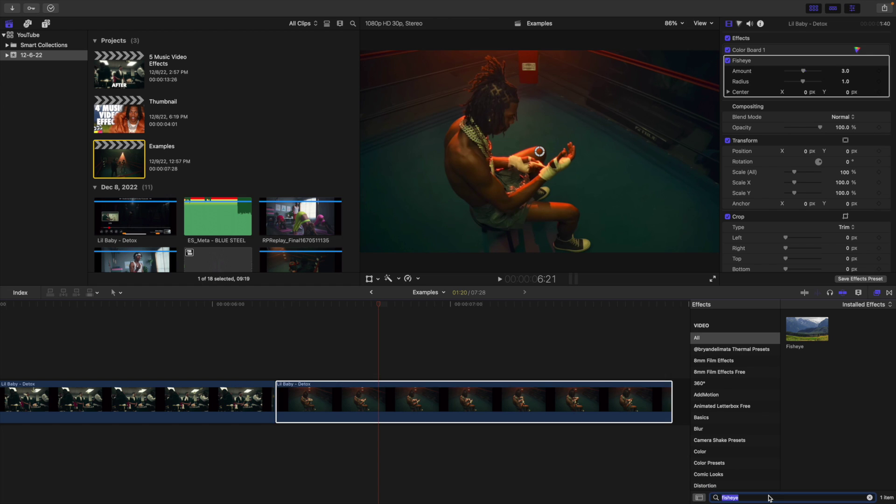
text(film)
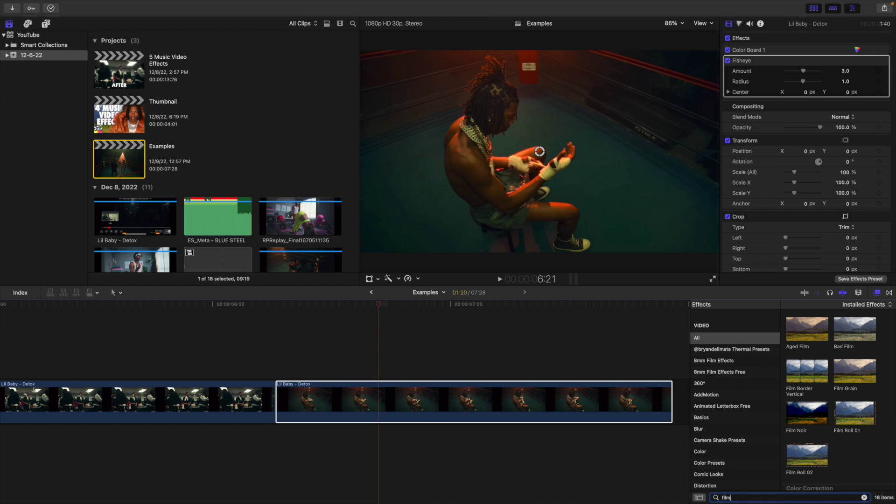
drag(854, 372, 535, 398)
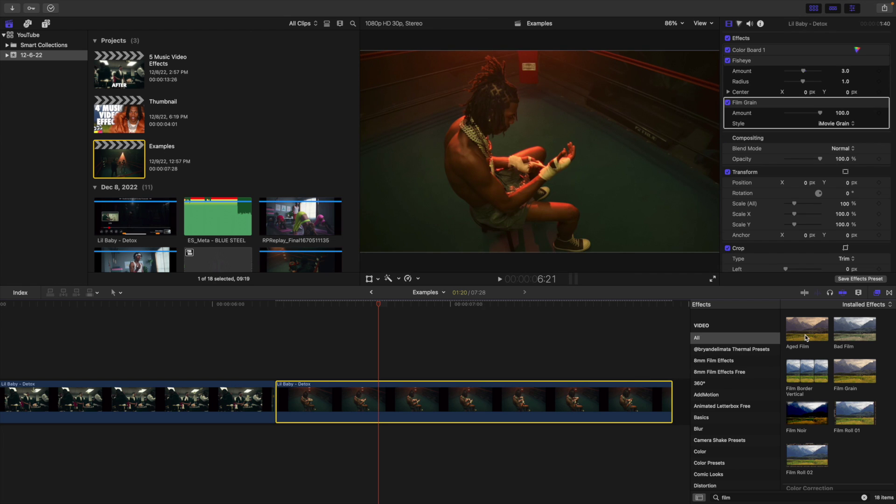
click(876, 293)
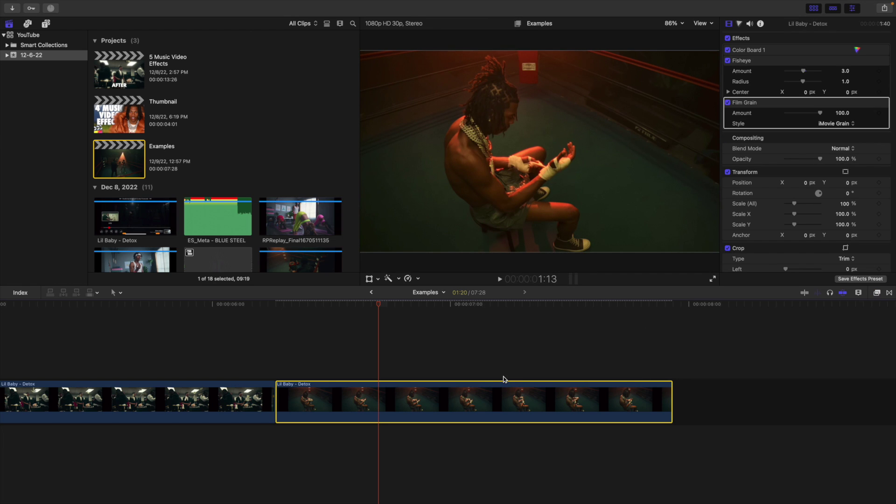
click(838, 125)
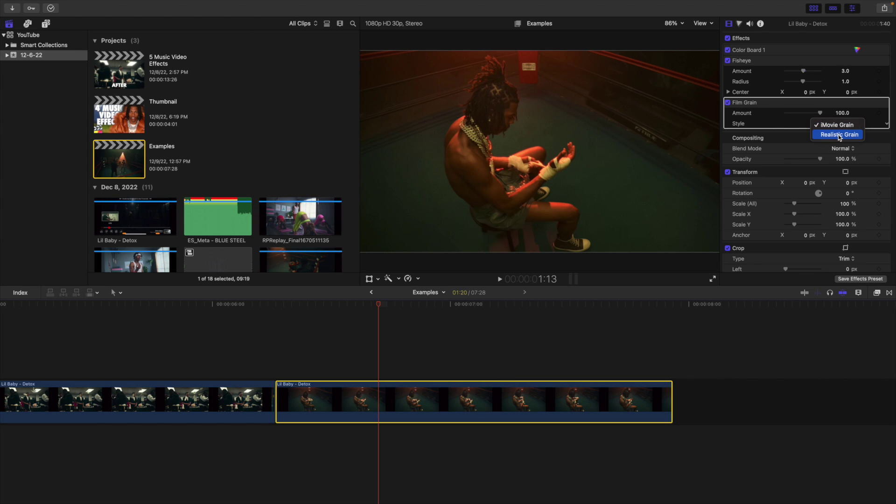
click(838, 134)
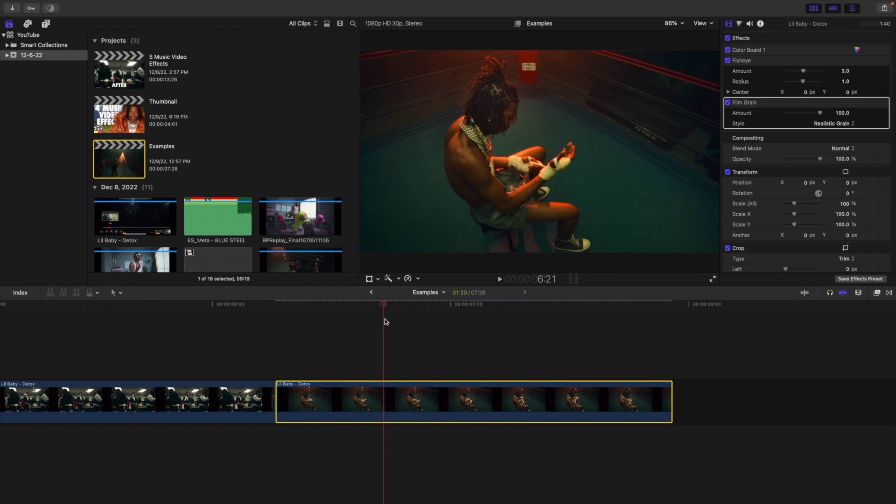
Step: Play the seated boxer clip from its start and skim further along it to review the combined effects
click(280, 340)
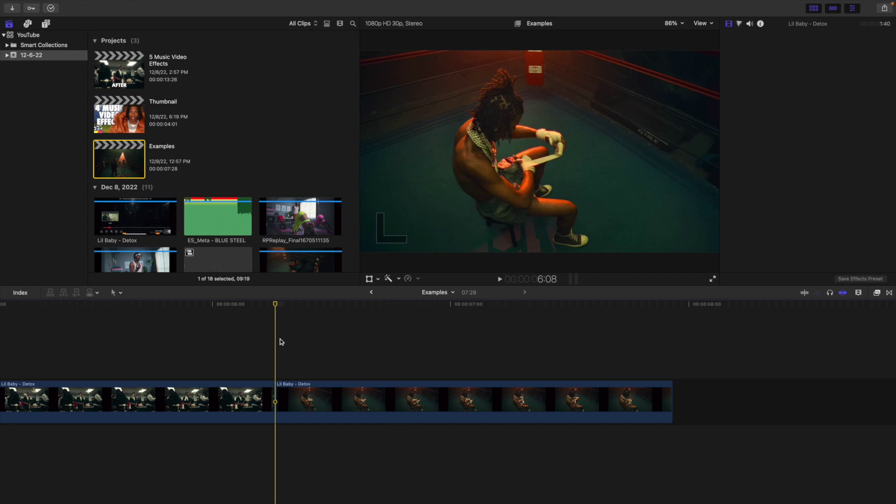
key(space)
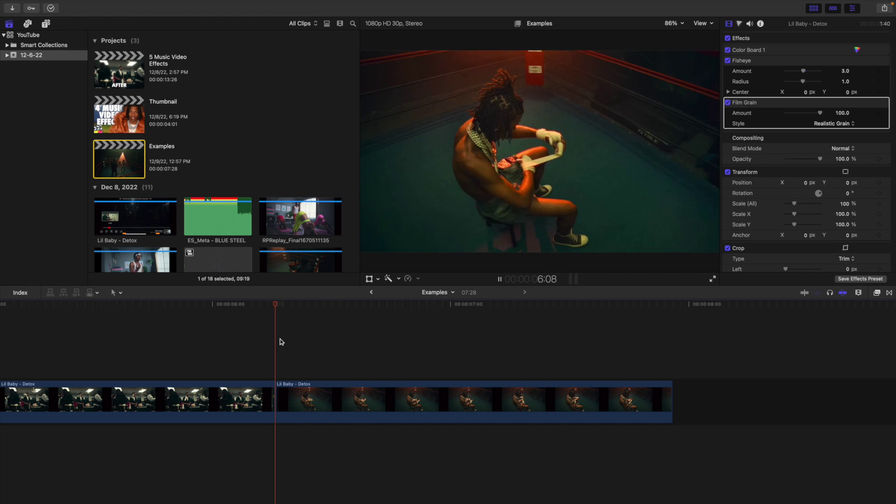
key(space)
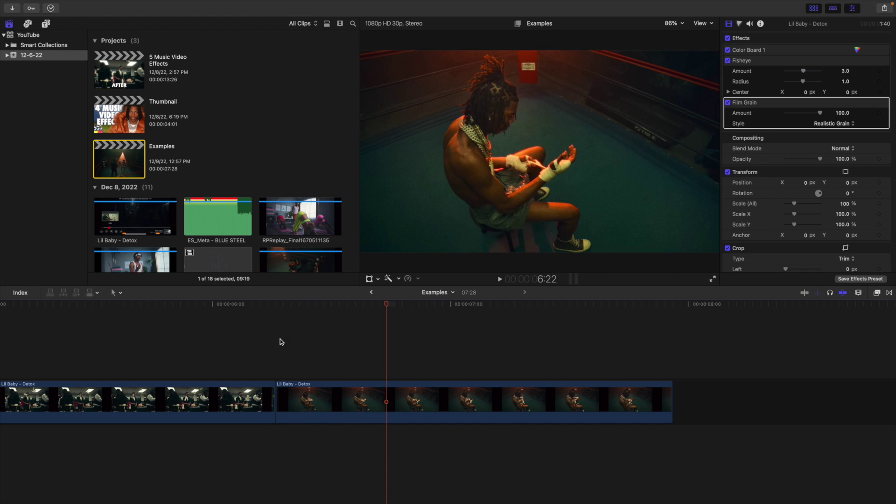
drag(391, 308, 430, 321)
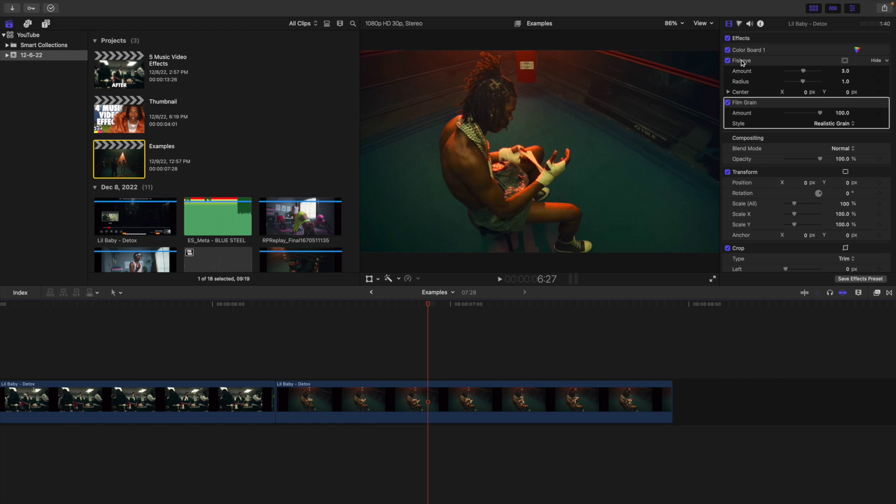
Step: Place the CRT TV generator from My Generators above the start of the seated boxer clip and skim through the overlap
click(45, 24)
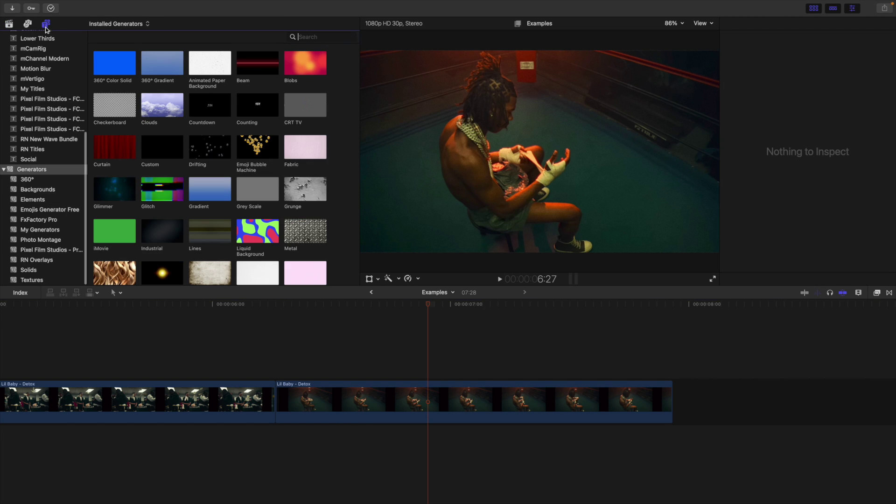
scroll(10, 189, down, 2)
click(22, 227)
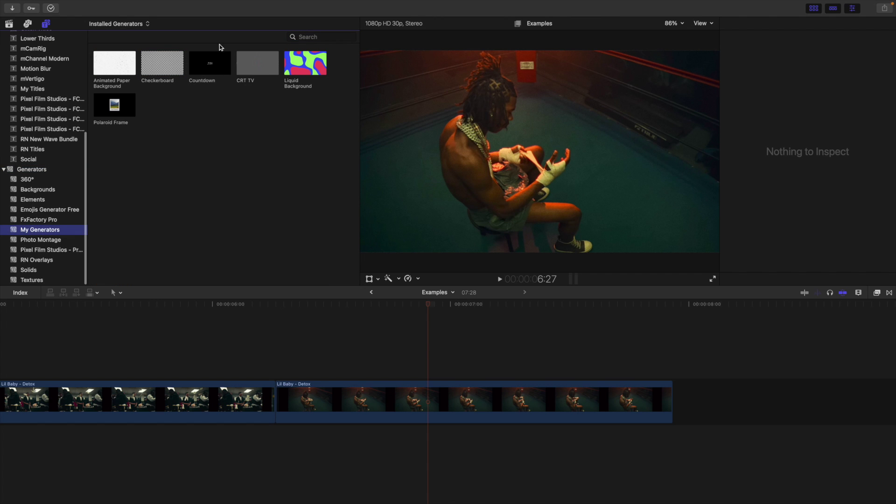
drag(250, 62, 280, 333)
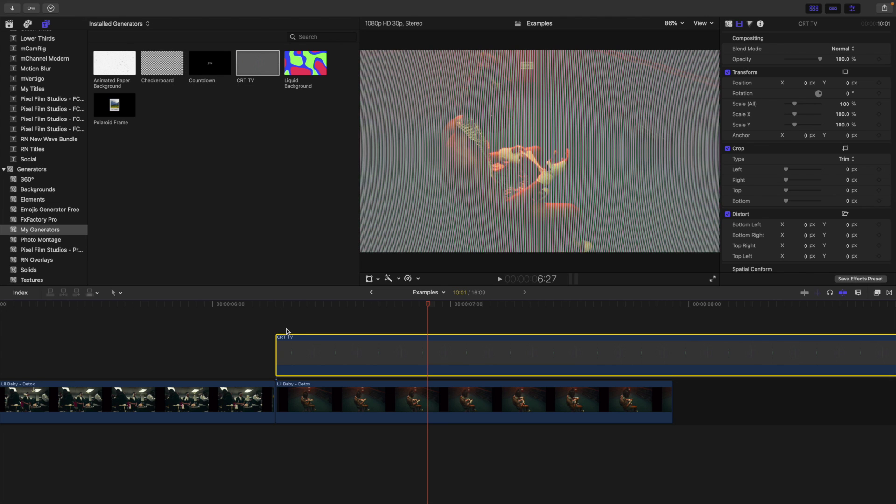
key(super+minus)
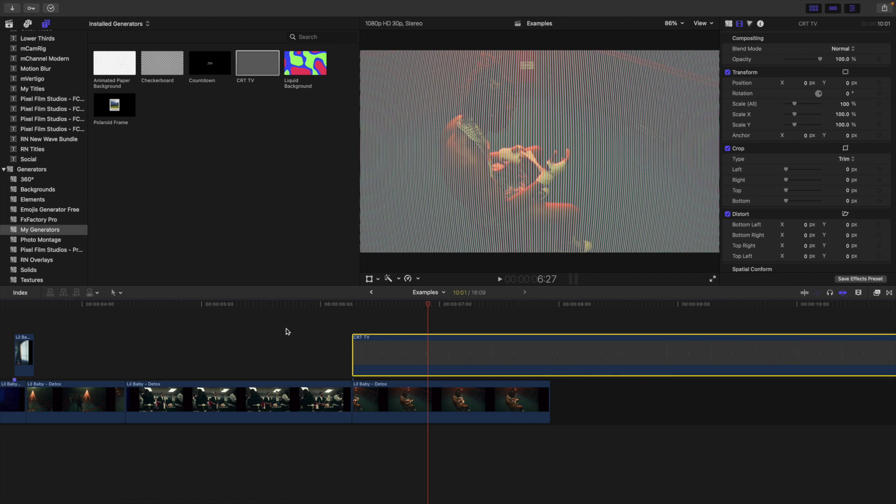
click(549, 327)
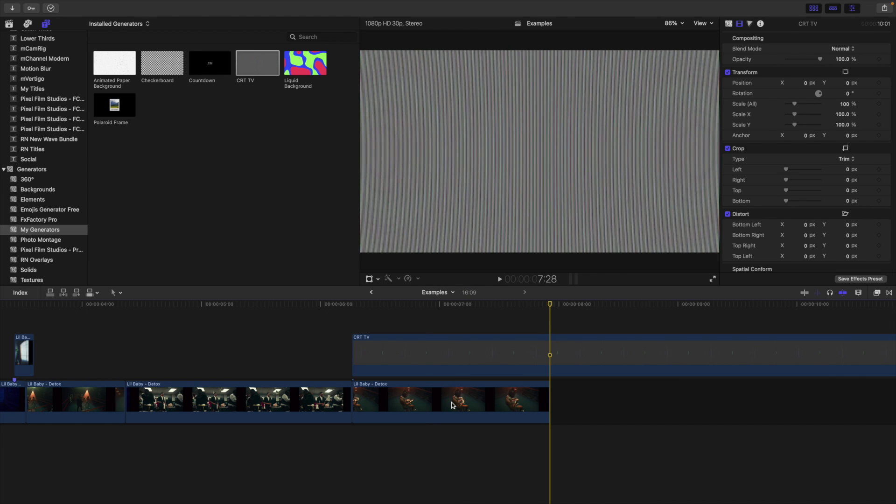
drag(355, 312, 502, 322)
Step: Turn the CRT TV generator clip into a compound clip named "TV Overlay" in the 12-6-22 event
click(514, 345)
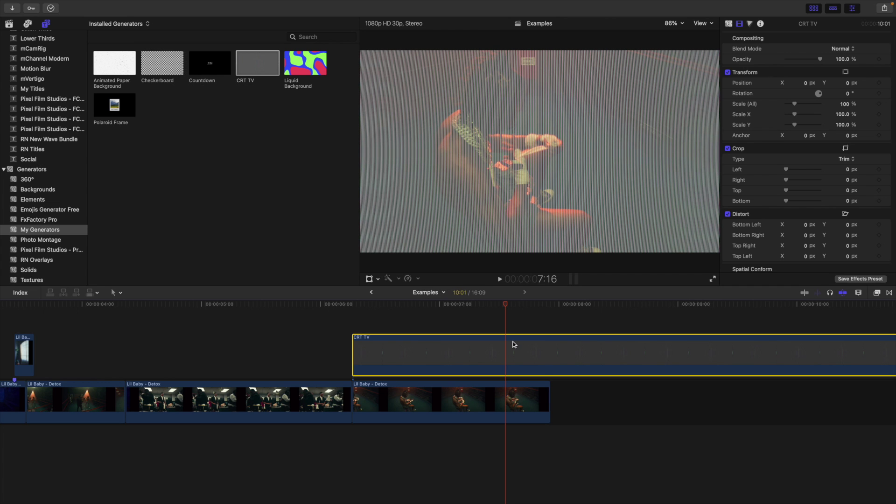
key(alt+g)
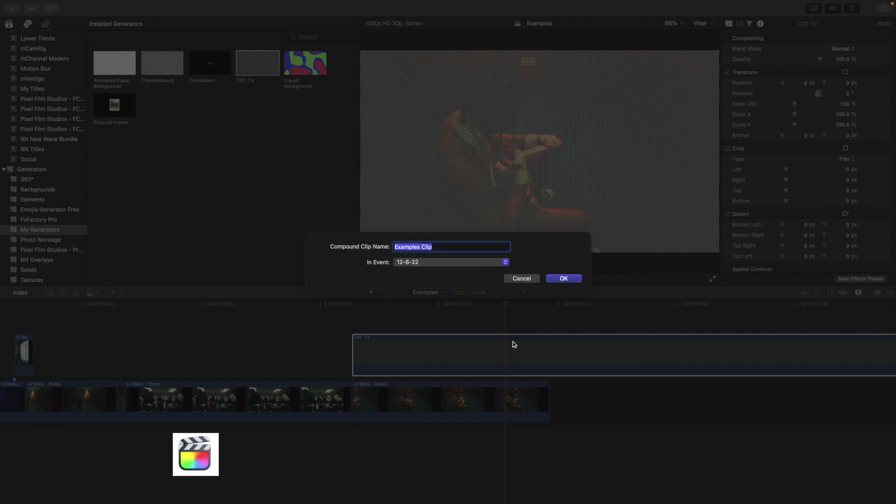
text(TV )
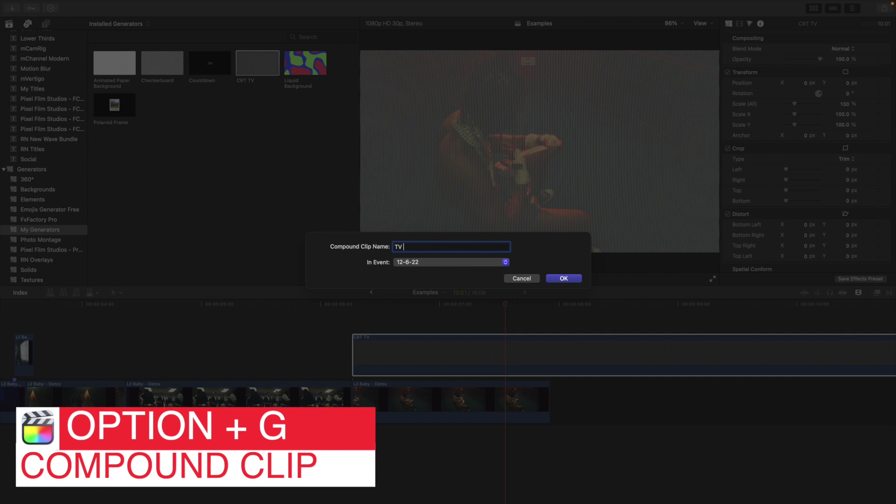
text(Overlay)
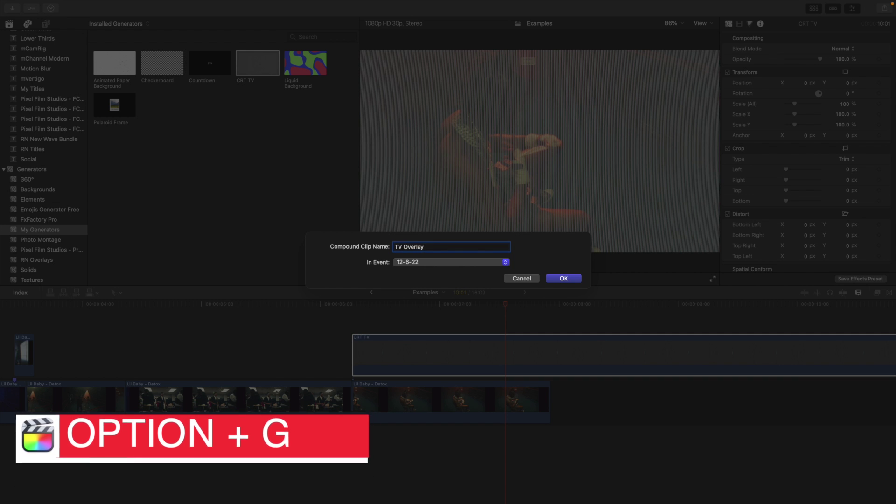
key(Return)
key(super+4)
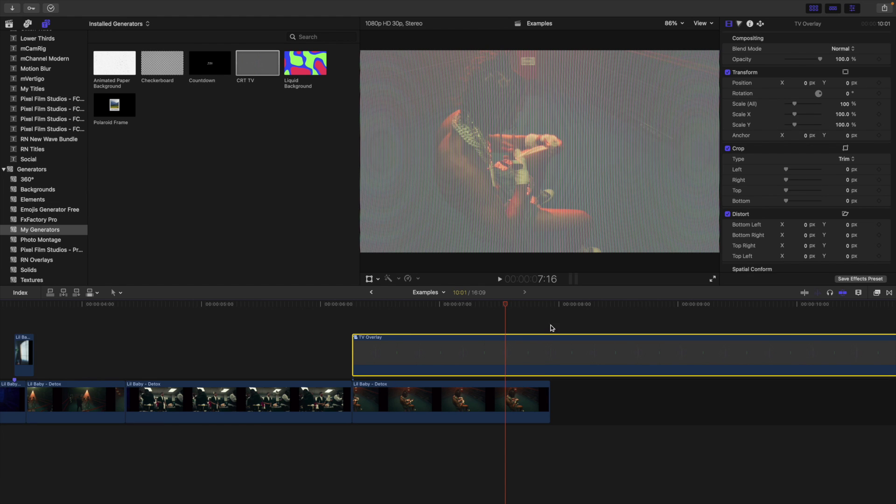
Step: Trim the end of the TV Overlay clip to the end of the seated boxer clip and play the overlap
click(551, 349)
key(alt+])
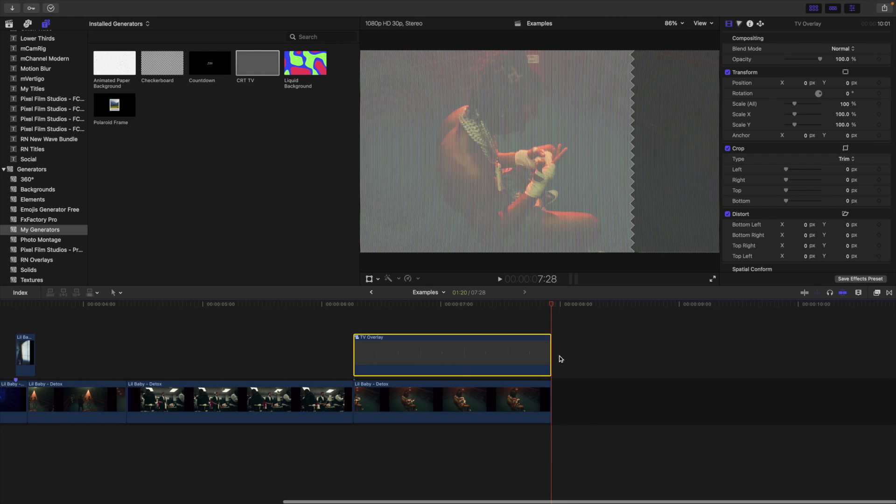
click(357, 327)
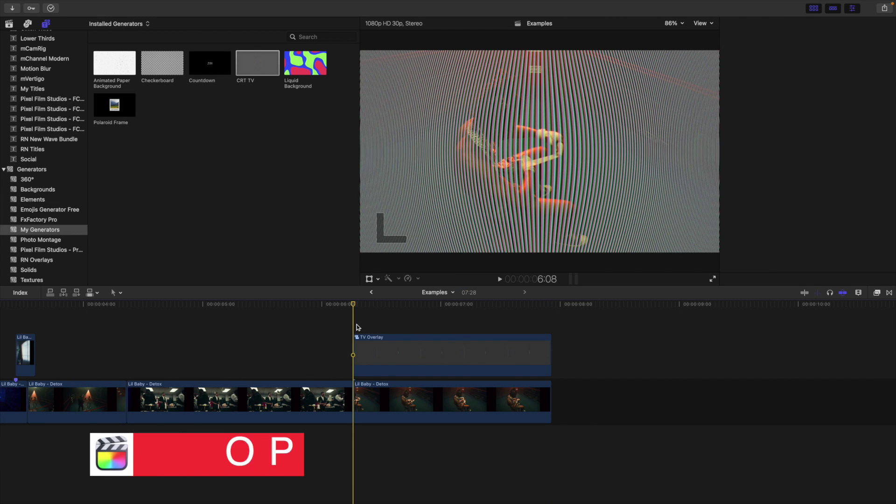
key(space)
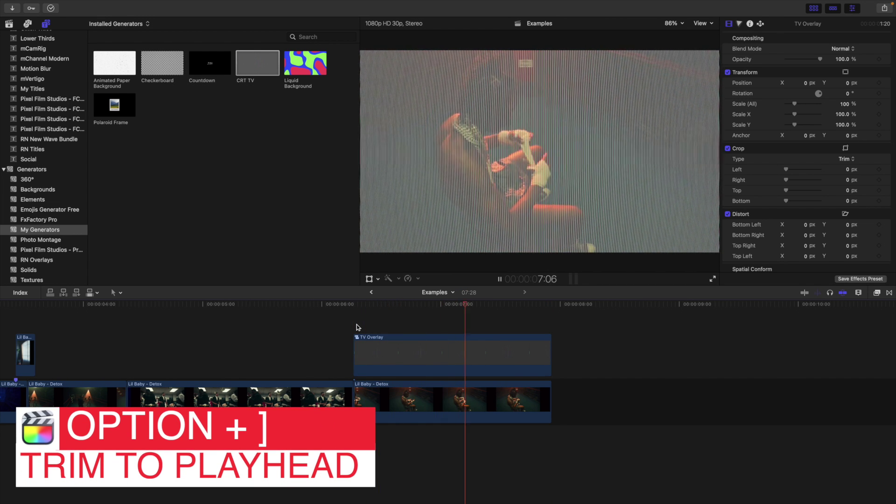
key(space)
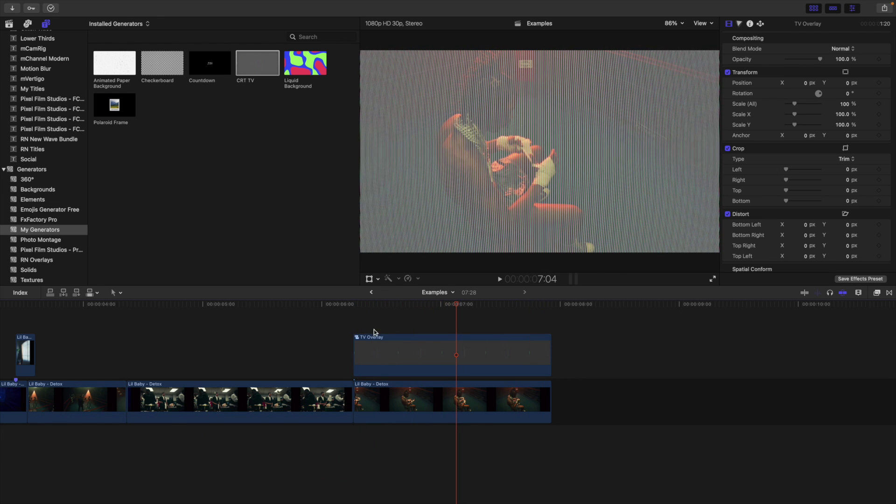
Step: Set the TV Overlay clip's Blend Mode to Overlay and play the section from its start
click(439, 350)
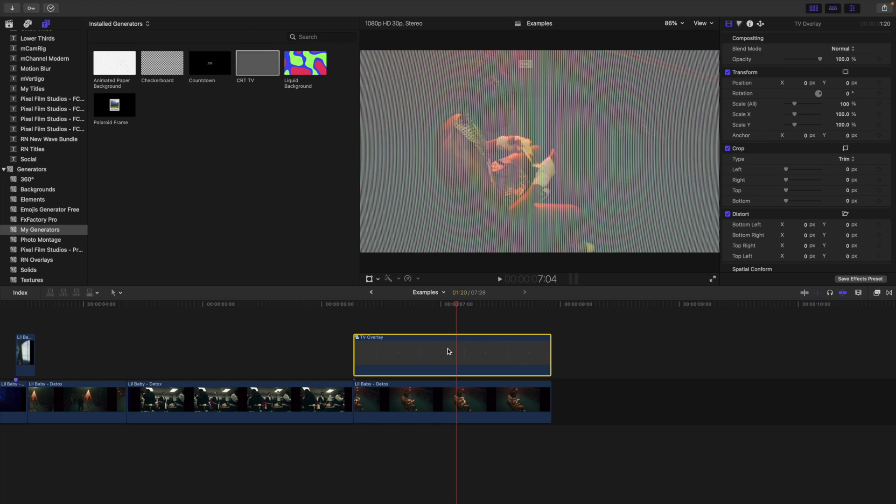
click(849, 52)
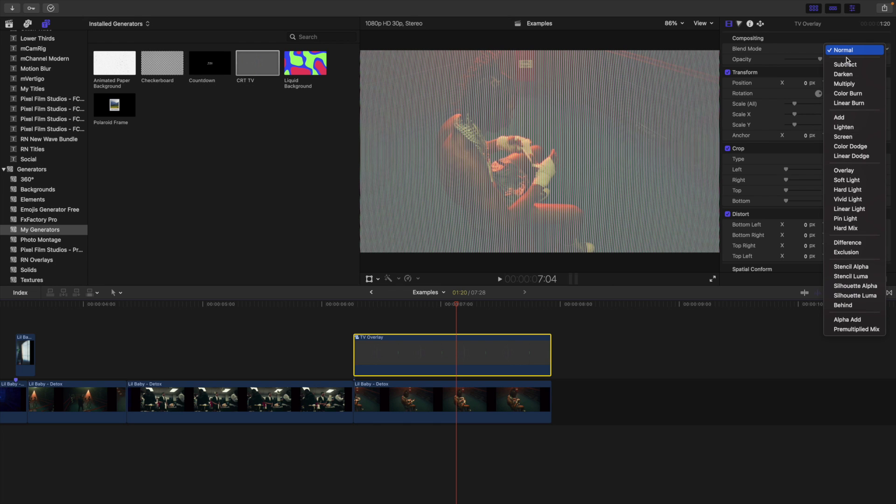
click(839, 172)
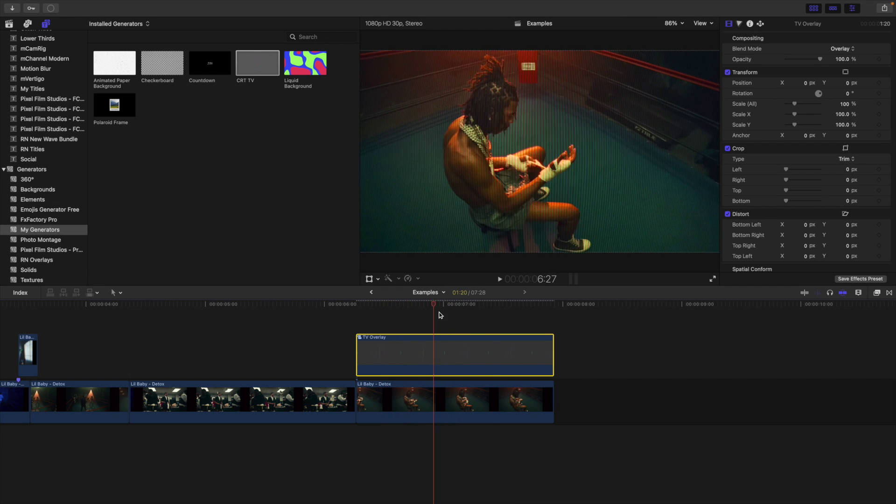
click(356, 323)
key(space)
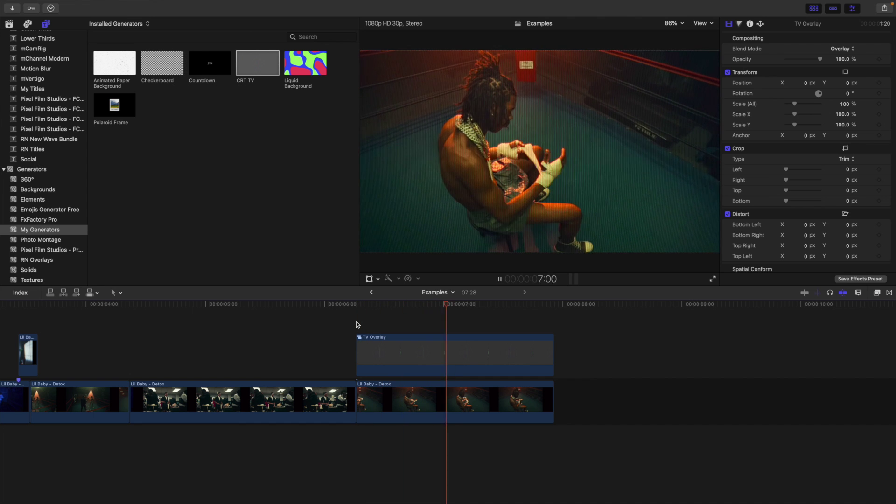
key(space)
click(356, 321)
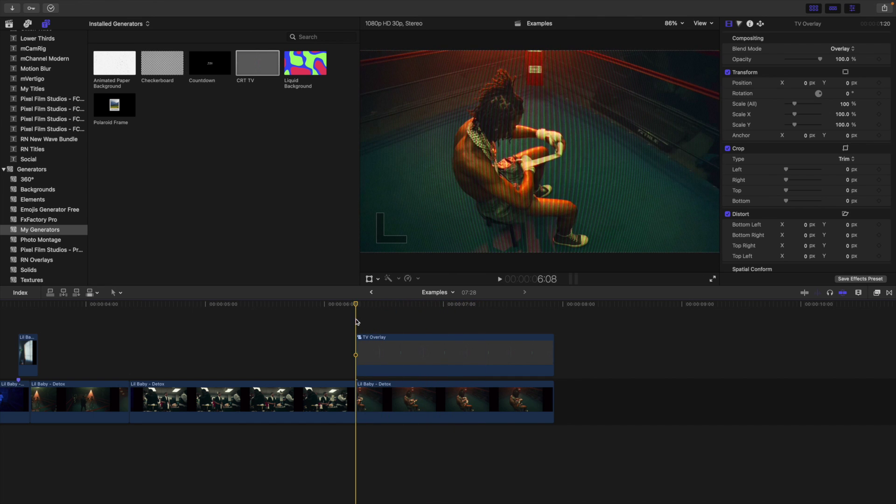
Step: Place the Short adjustment layer title above the TV Overlay clip and trim its end to match the clips below
scroll(68, 84, up, 5)
click(57, 86)
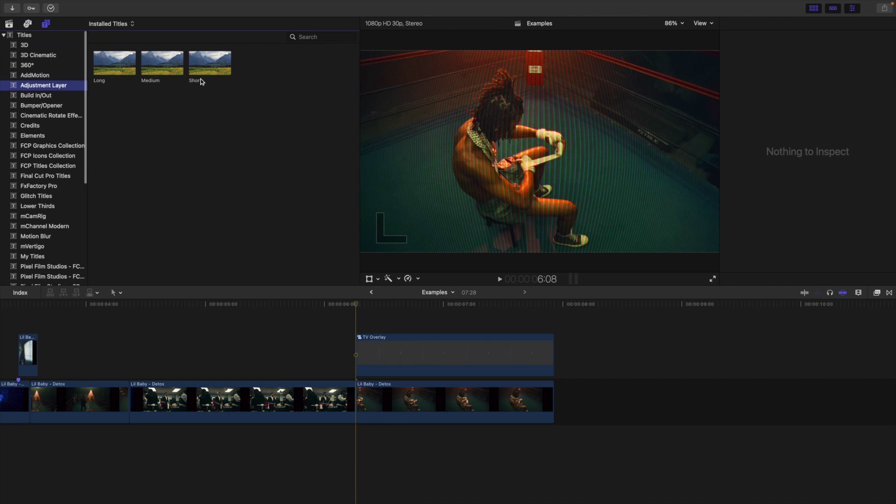
drag(203, 81, 476, 335)
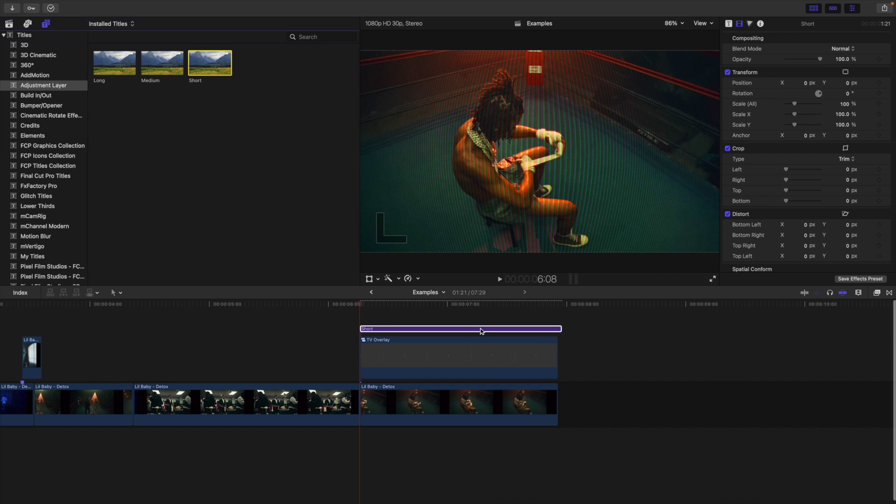
drag(561, 328, 556, 328)
Step: Find the Transform effect by searching for "trans" and apply it to the Short adjustment layer
click(446, 319)
click(449, 329)
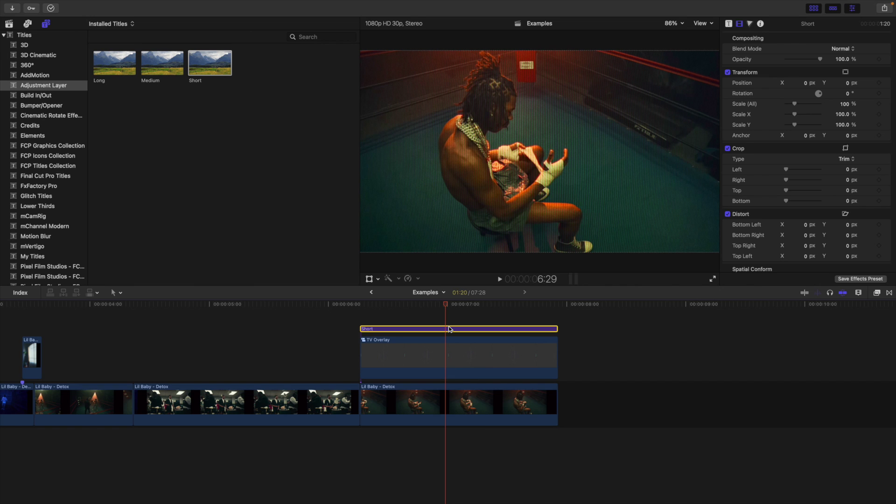
click(877, 294)
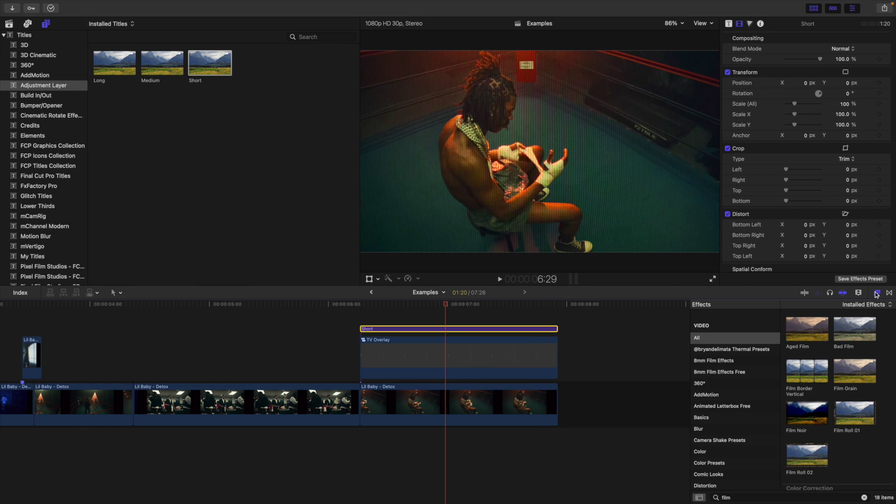
click(736, 497)
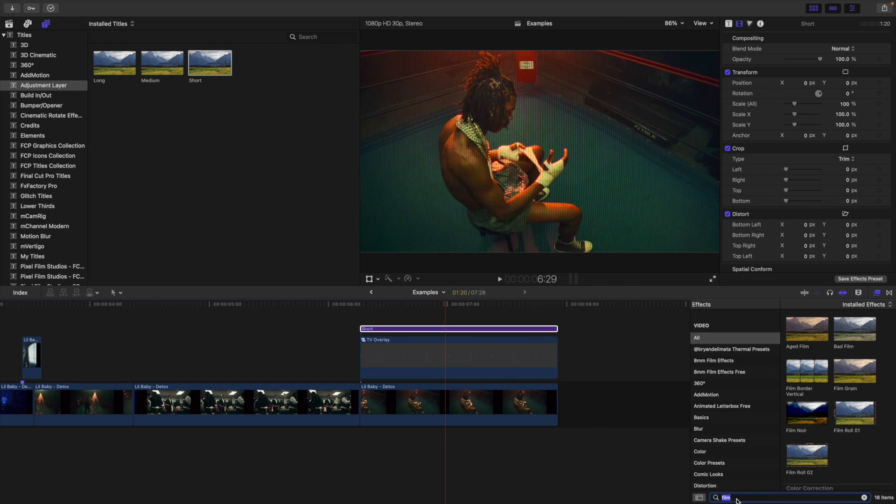
text(trans)
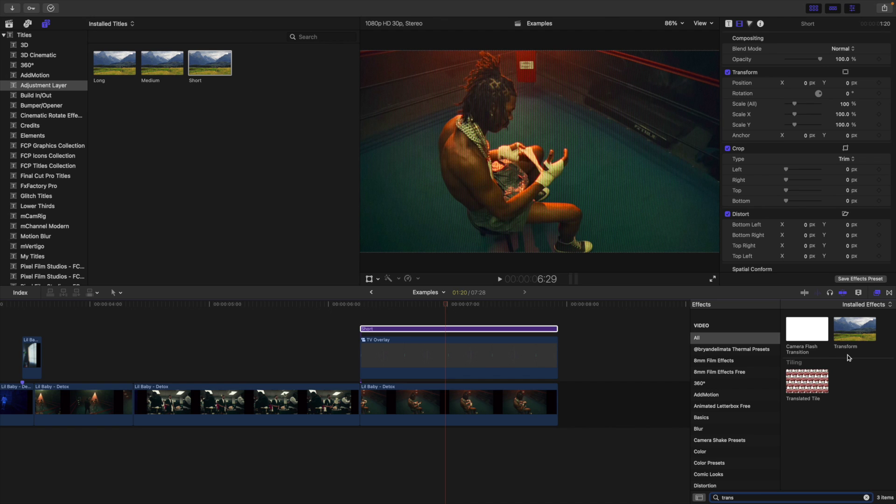
drag(857, 334, 451, 328)
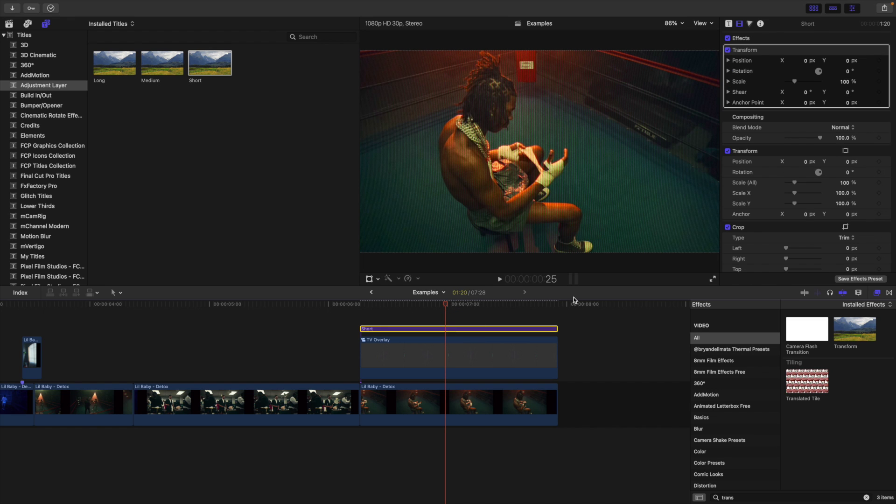
click(877, 293)
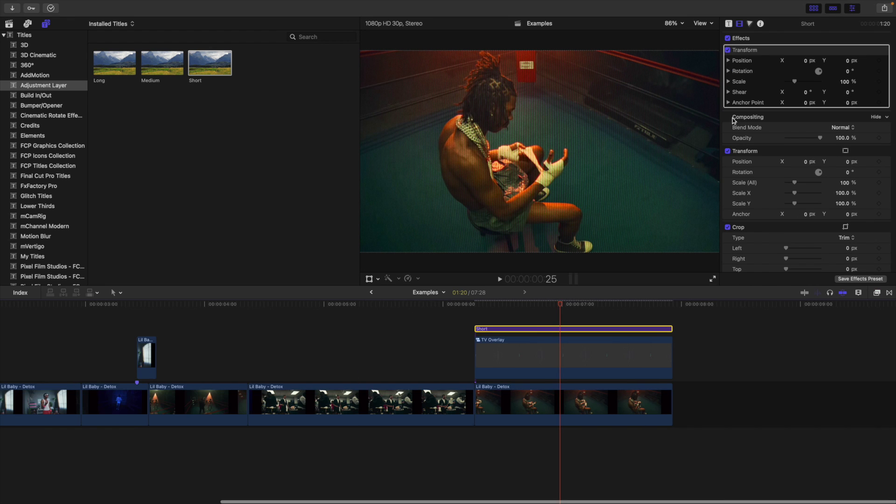
Step: In the adjustment layer's Transform effect, set Rotation X to -5.0° and Y to -13.9°, and Scale to 128%
click(728, 71)
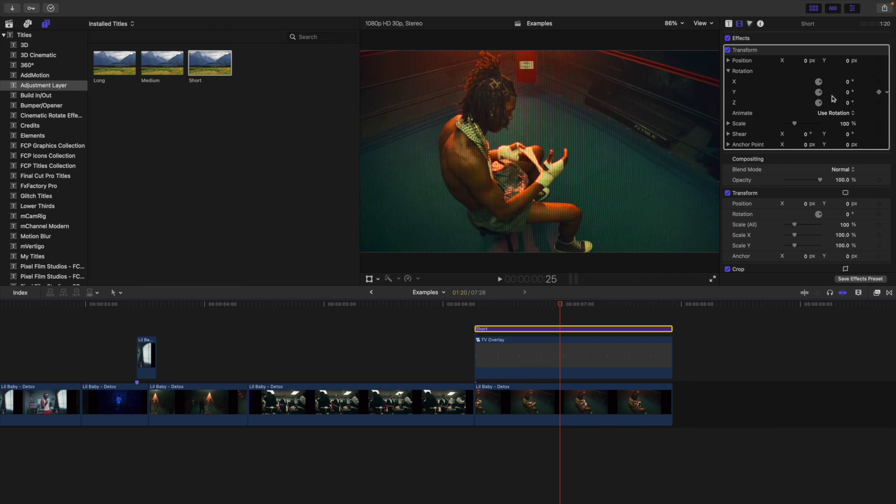
mouse_move(848, 96)
mouse_down()
mouse_move(839, 96)
mouse_move(841, 82)
mouse_move(845, 123)
mouse_move(845, 82)
mouse_up()
key(Left)
key(super+z)
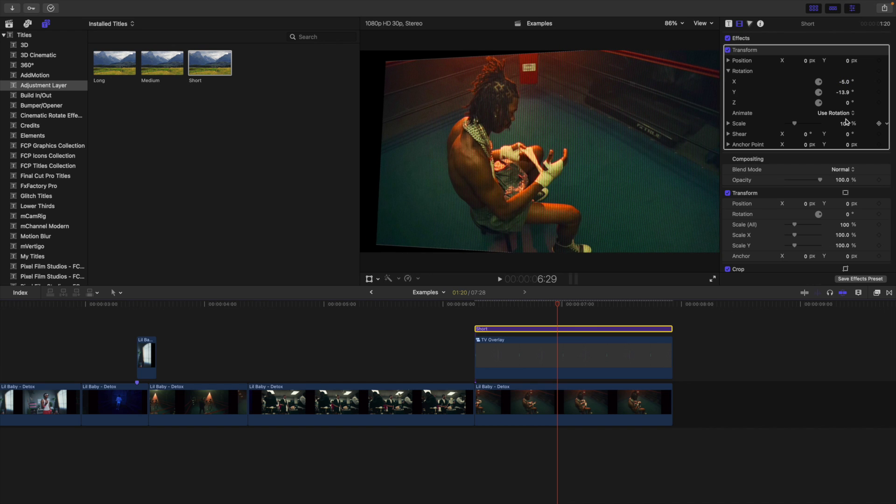
drag(845, 125, 844, 123)
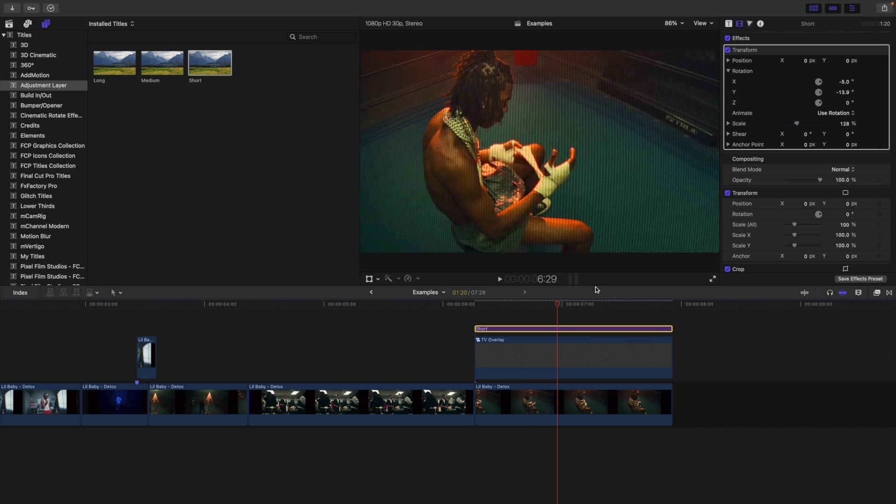
Step: Scrub and replay the seated boxer section from its start to review the tilted CRT TV look
drag(560, 304, 611, 310)
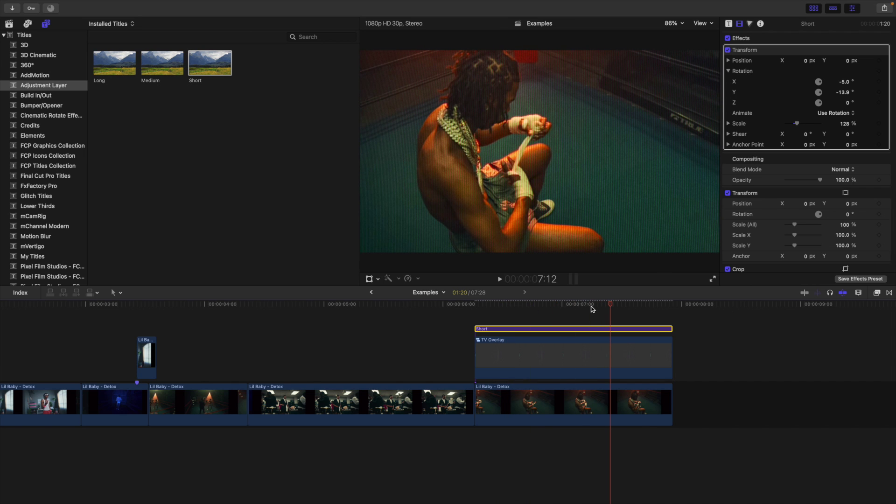
click(476, 315)
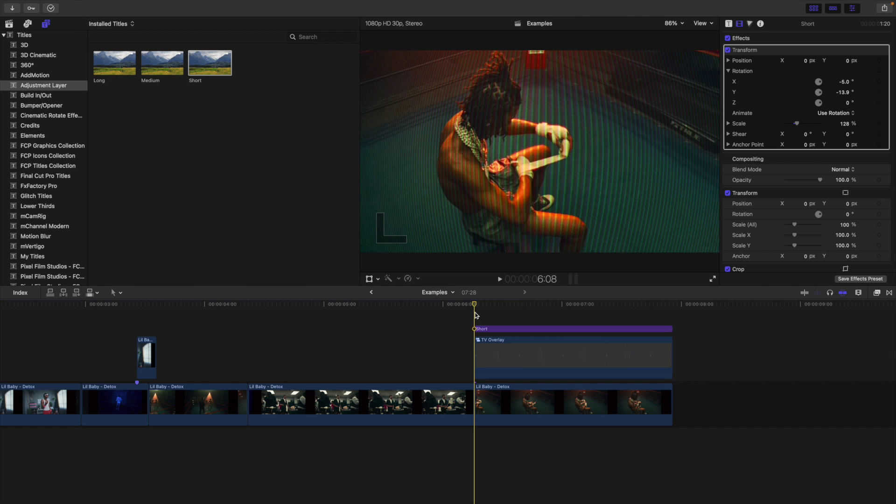
key(space)
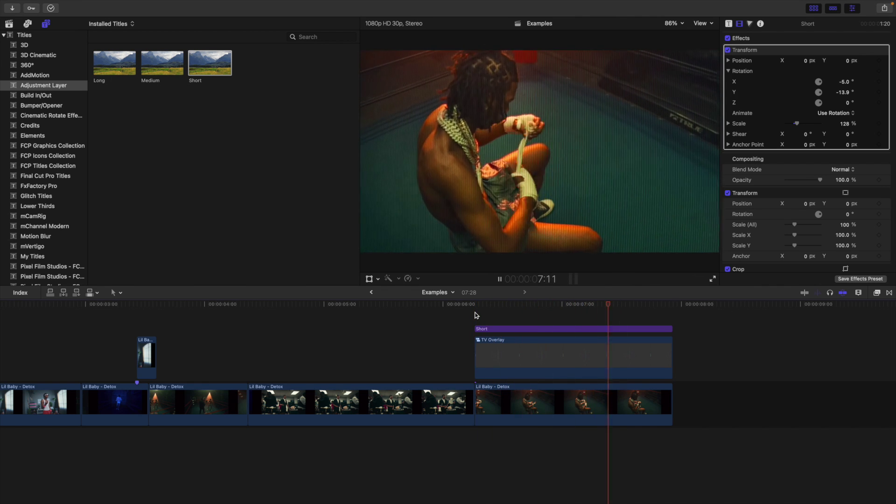
click(476, 316)
click(476, 316)
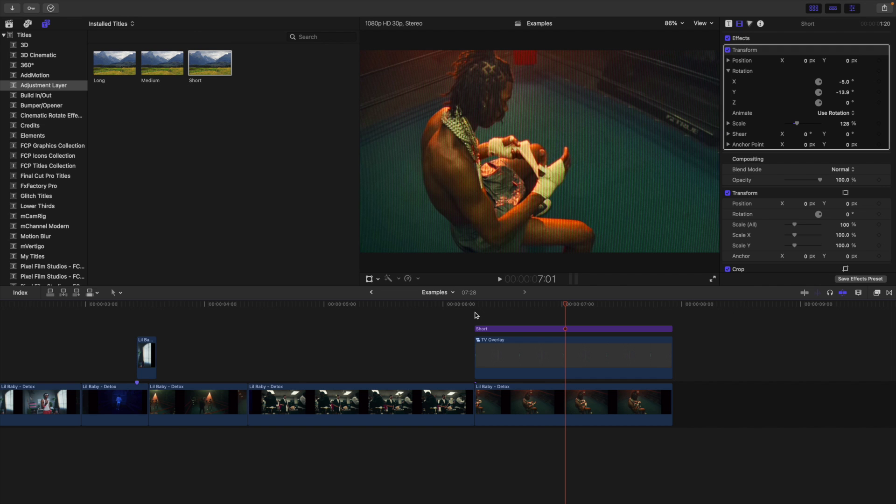
drag(566, 308, 522, 310)
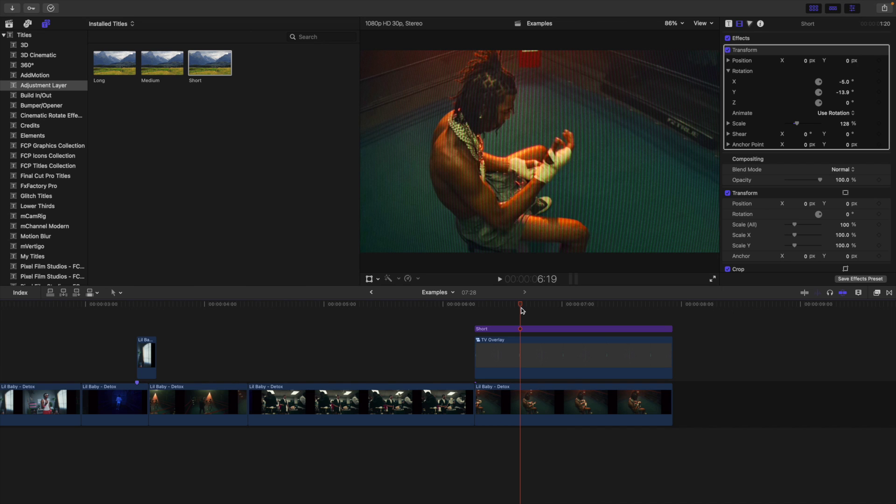
click(477, 315)
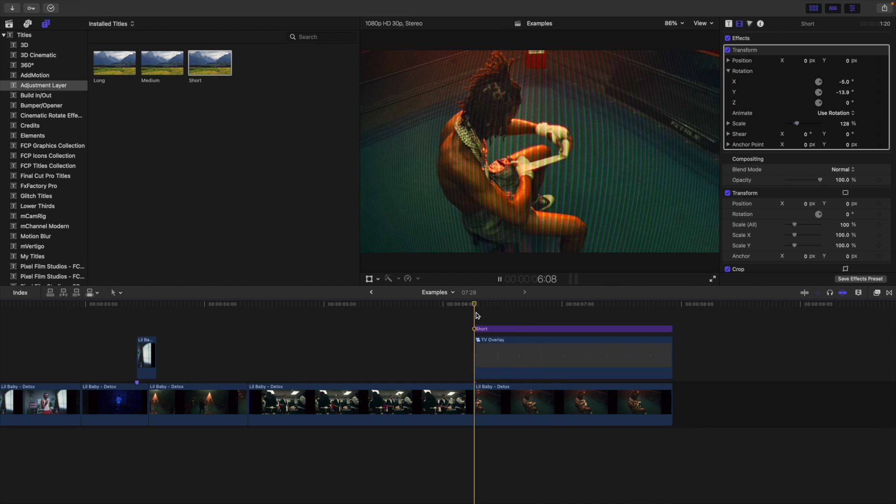
key(space)
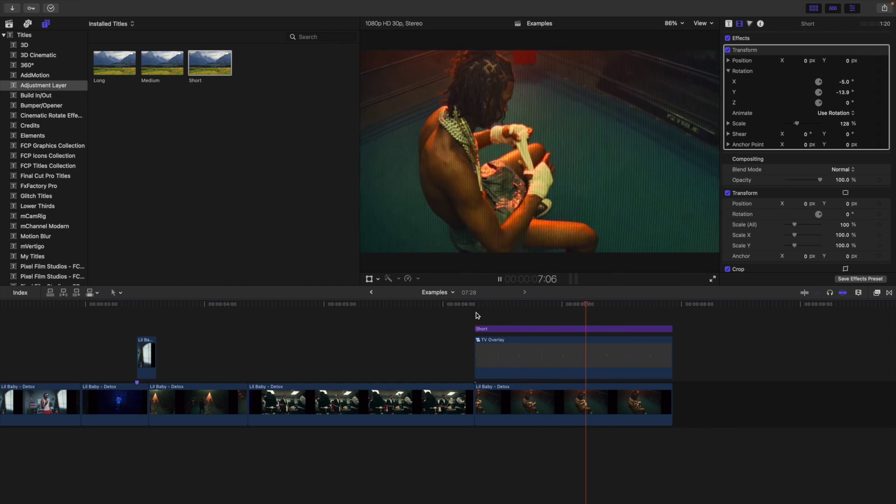
click(477, 315)
key(space)
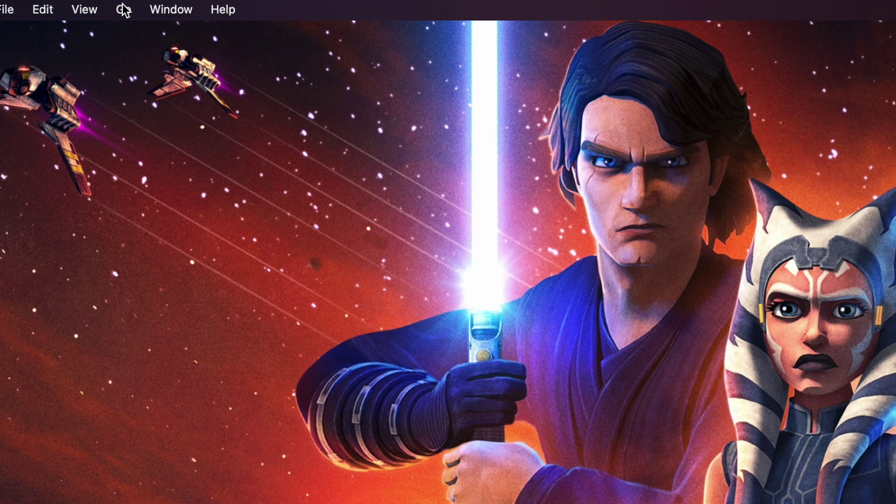
Step: Open the Movies folder inside the Home folder in Finder
click(123, 9)
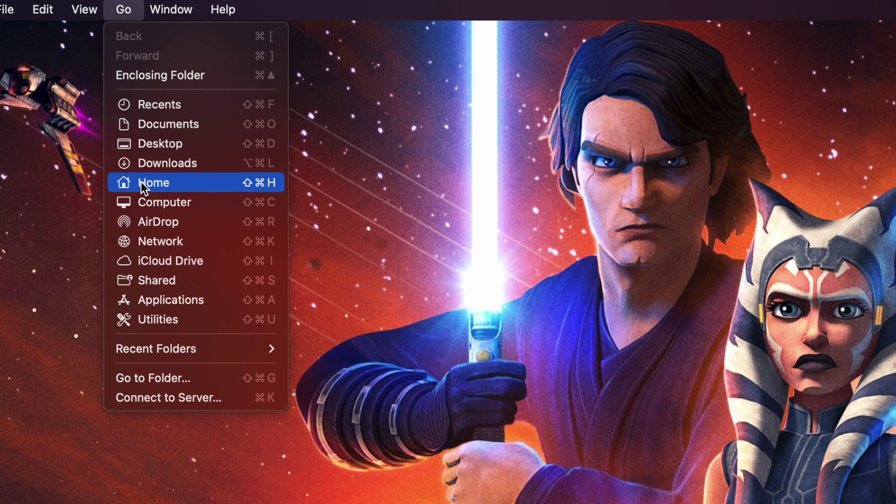
click(141, 182)
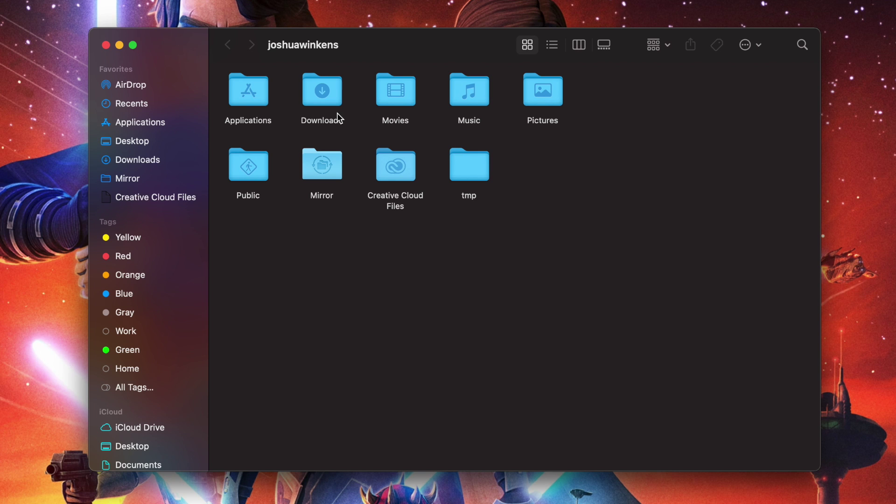
double_click(395, 92)
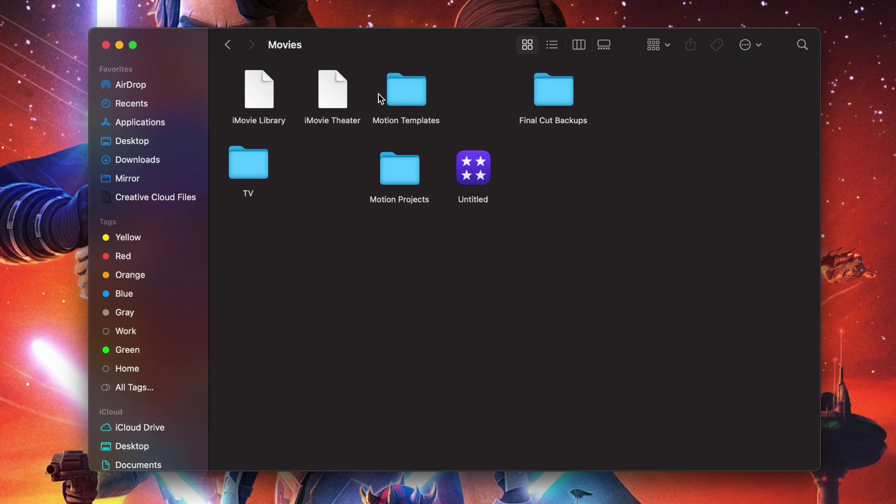
Step: Check the Motion Templates folder's name and extension in its info window and close that window
click(411, 94)
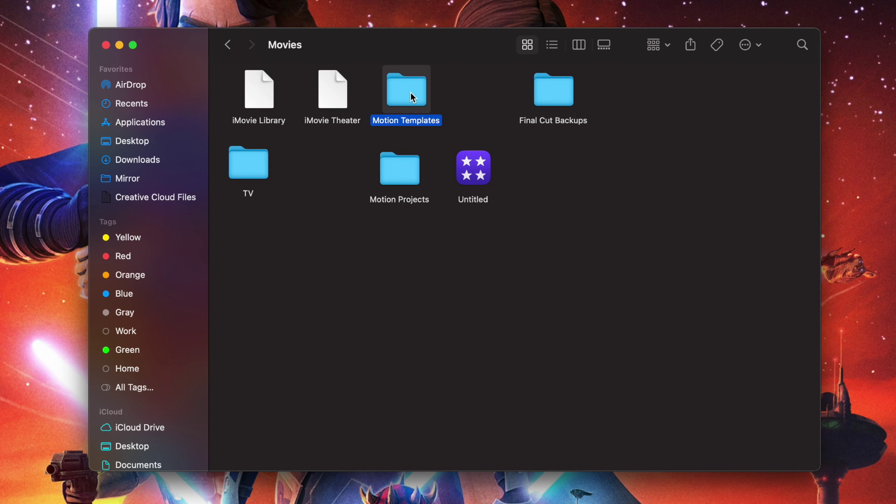
right_click(412, 97)
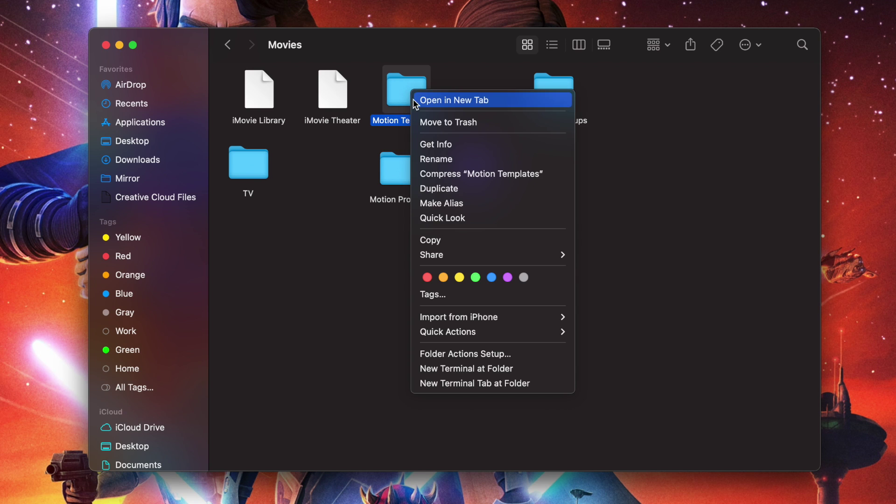
click(435, 144)
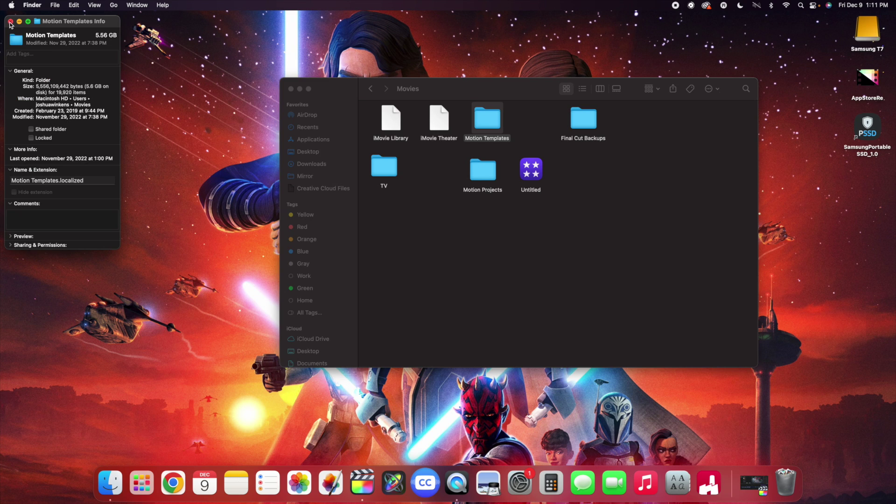
click(18, 43)
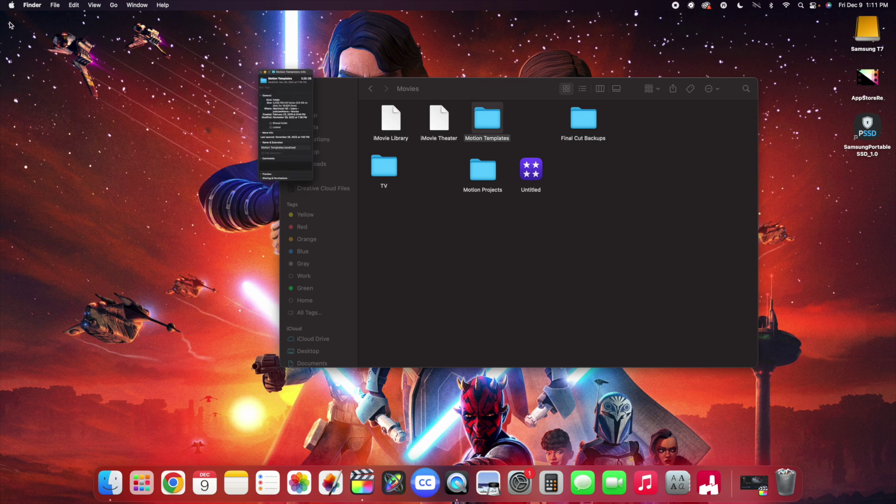
Step: Open the Motion Templates folder and check the name and extension of its Effects folder in the info window
click(509, 121)
double_click(488, 121)
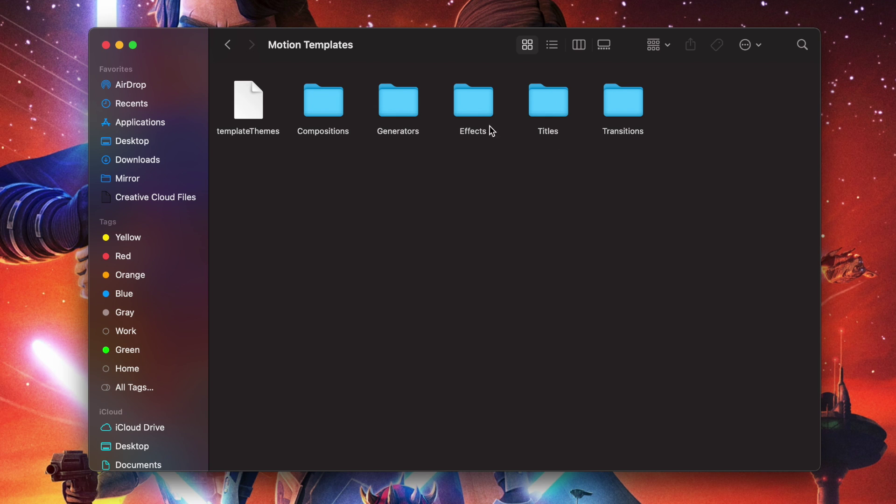
click(473, 109)
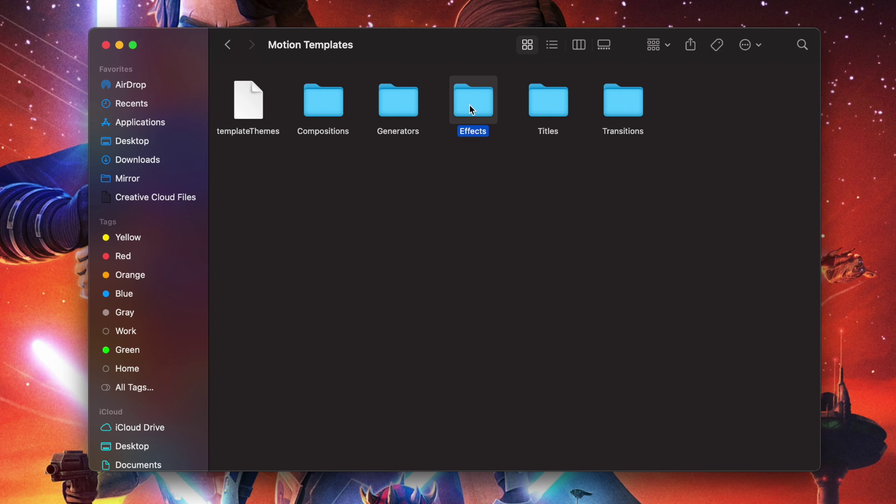
right_click(473, 110)
click(480, 157)
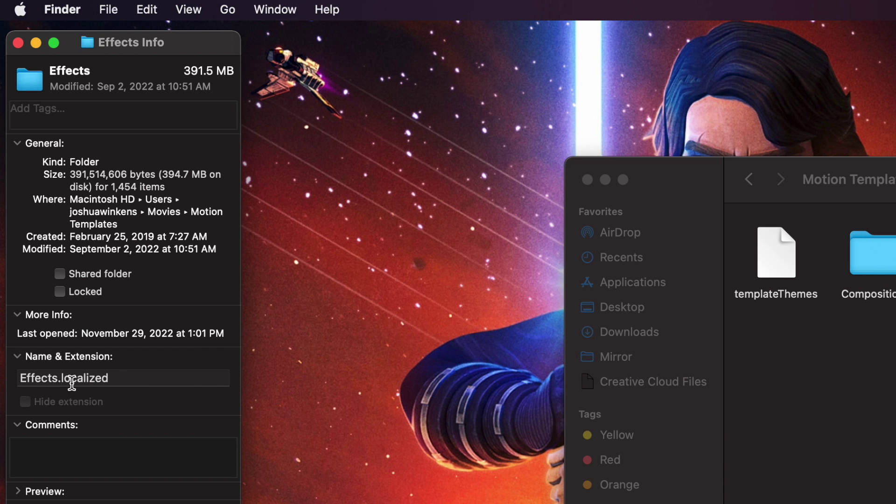
click(18, 43)
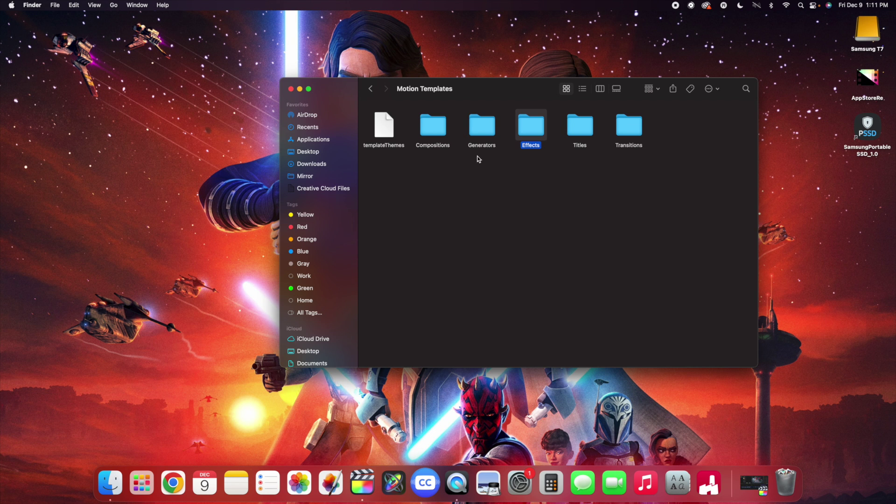
Step: Check the Generators folder's name and extension in its info window and close that window
click(479, 156)
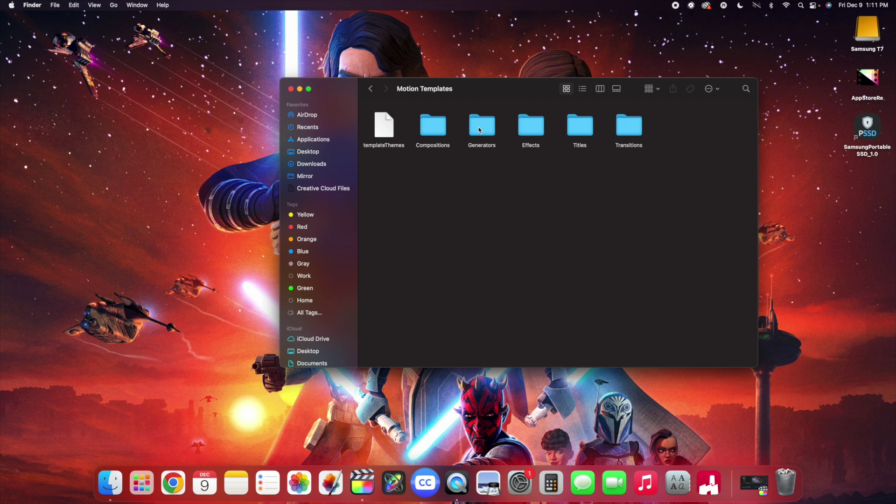
right_click(481, 129)
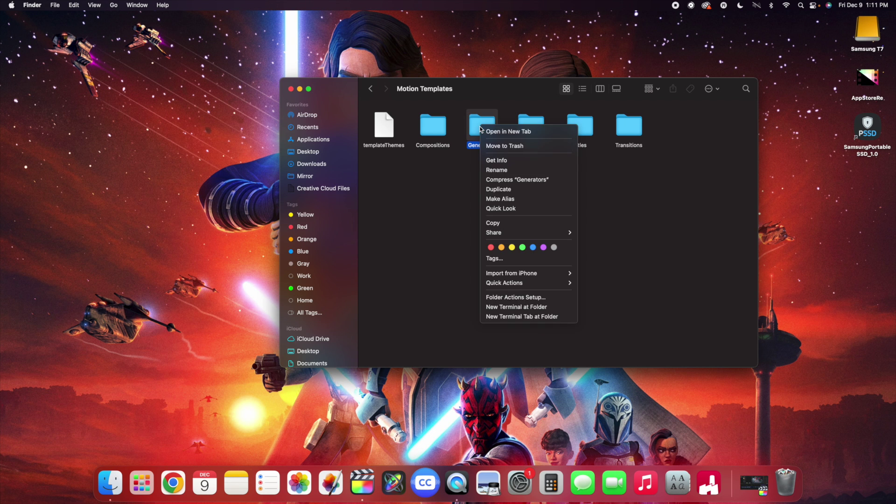
click(489, 160)
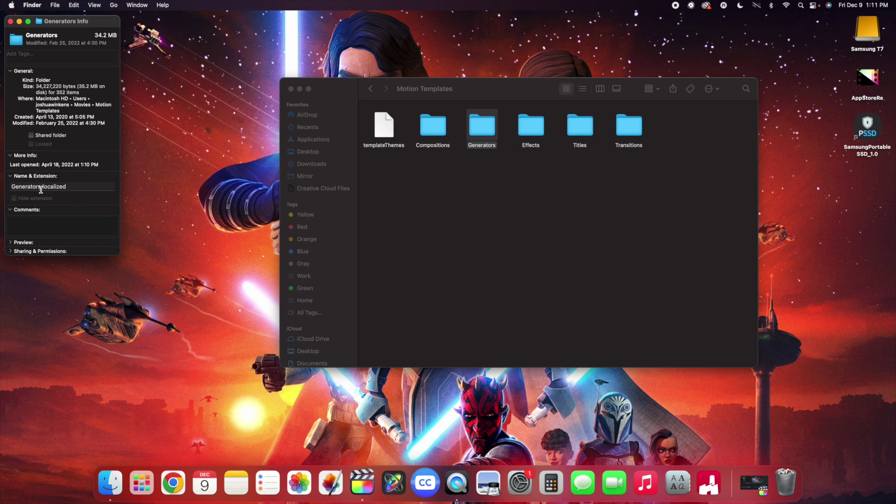
click(11, 22)
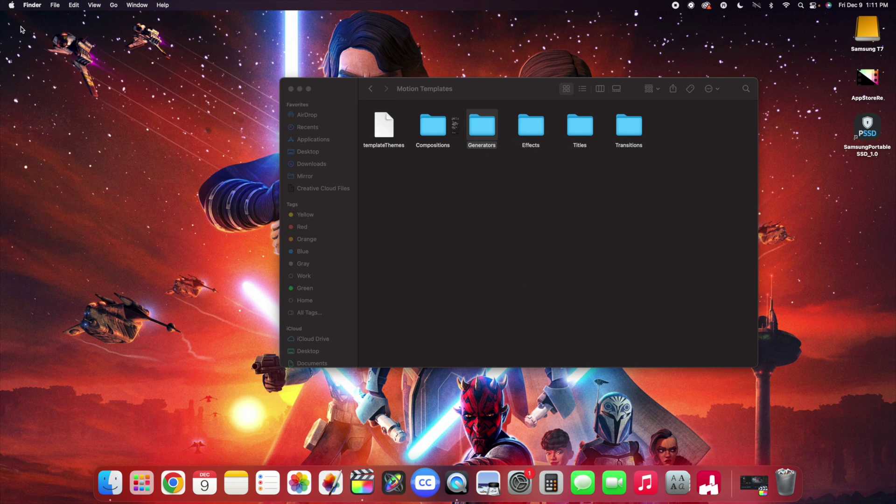
click(485, 172)
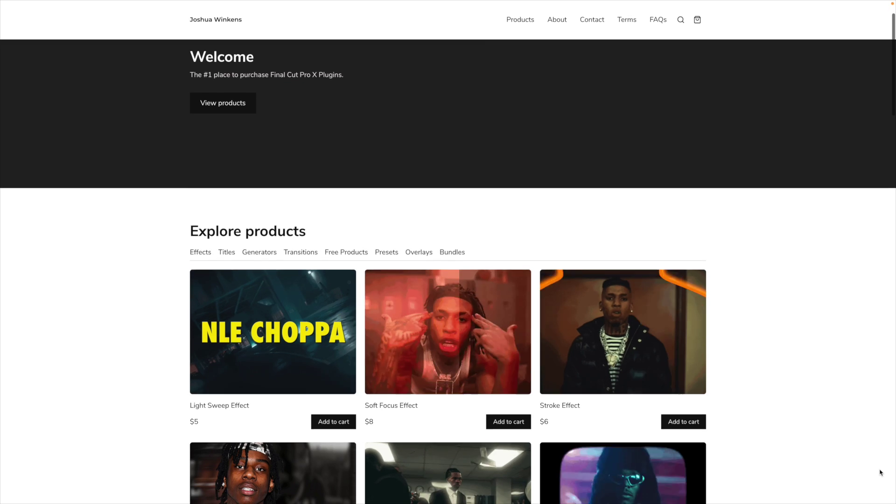
Step: Browse the Explore products section of the Final Cut Pro plugin store page
scroll(881, 473, down, 3)
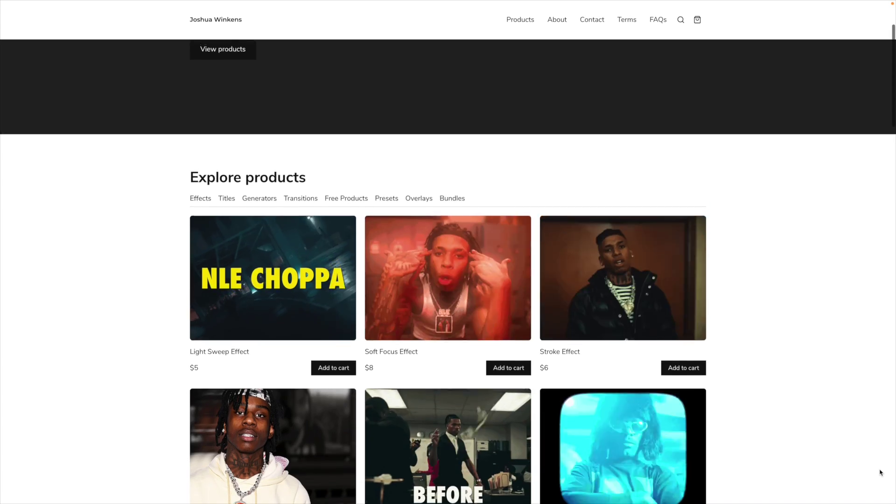
scroll(880, 473, down, 3)
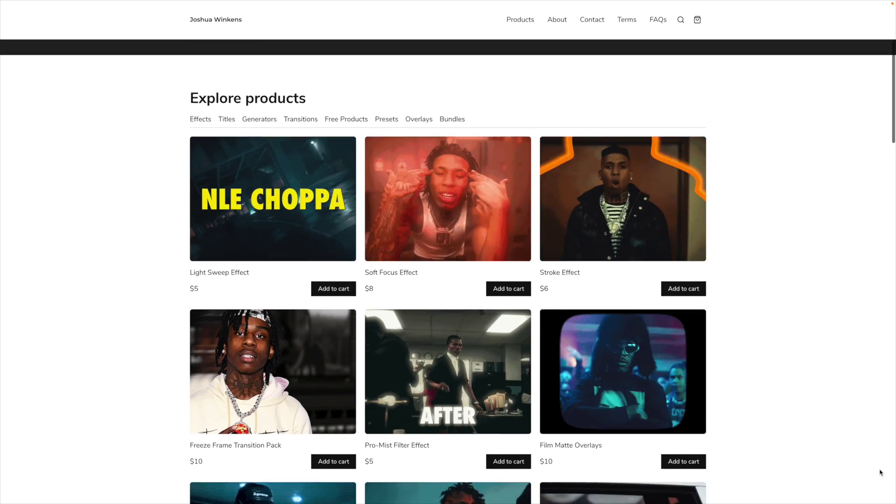
scroll(881, 473, down, 3)
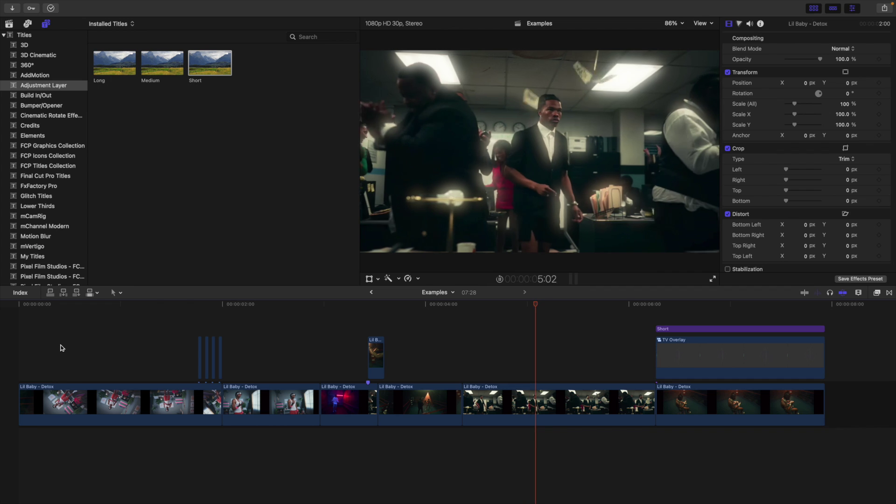
key(space)
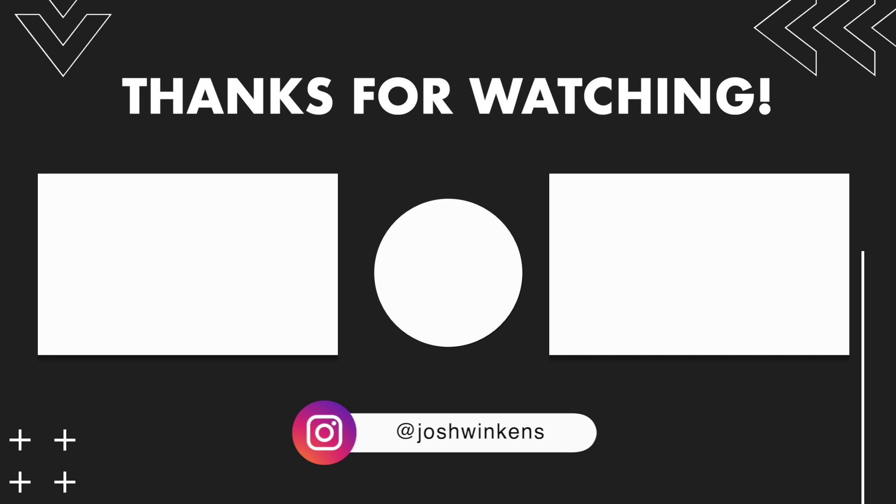